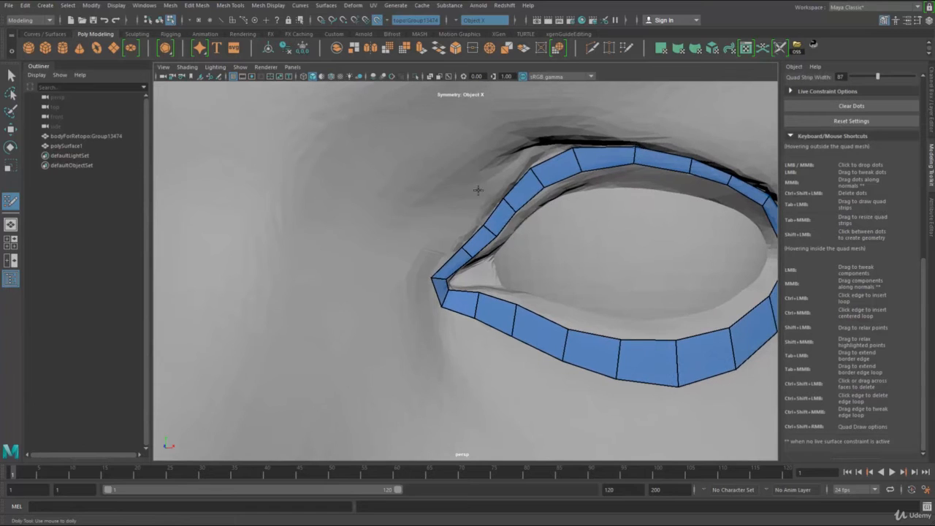
# Build new quads along the outer border of the eye loop, above the inner corner of the upper lid
pyautogui.keyDown('shift'); pyautogui.click(470, 200); pyautogui.keyUp('shift')
pyautogui.click(438, 213)
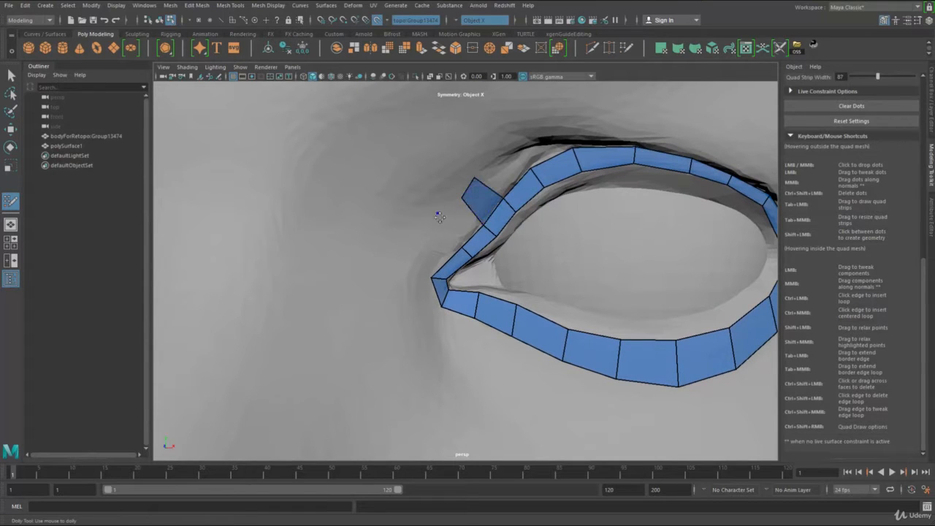
pyautogui.keyDown('shift'); pyautogui.click(454, 221); pyautogui.keyUp('shift')
pyautogui.click(415, 254)
pyautogui.keyDown('shift'); pyautogui.click(430, 239); pyautogui.keyUp('shift')
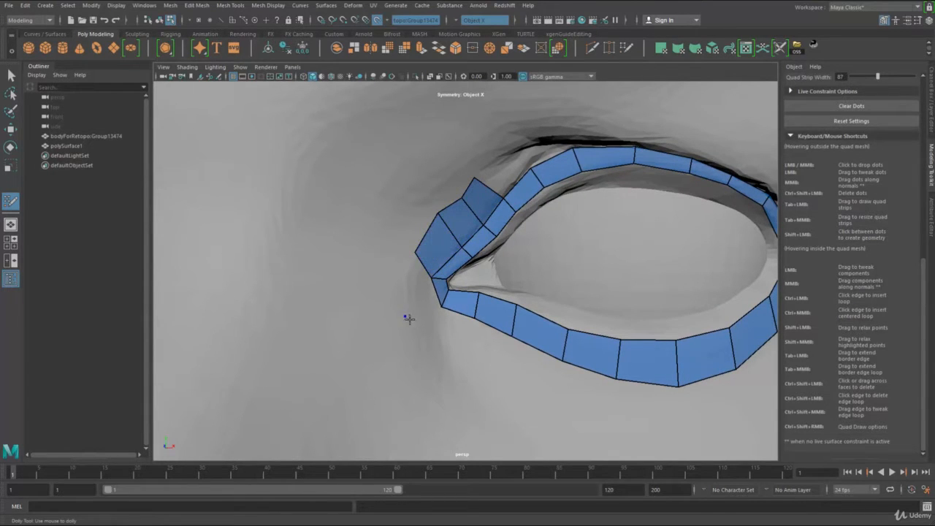
# Wrap another quad around the inner eye corner and adjust its outer border vertices
pyautogui.click(409, 319)
pyautogui.keyDown('shift'); pyautogui.click(420, 292); pyautogui.keyUp('shift')
pyautogui.moveTo(415, 258); pyautogui.dragTo(407, 270)
pyautogui.moveTo(411, 321); pyautogui.dragTo(416, 326)
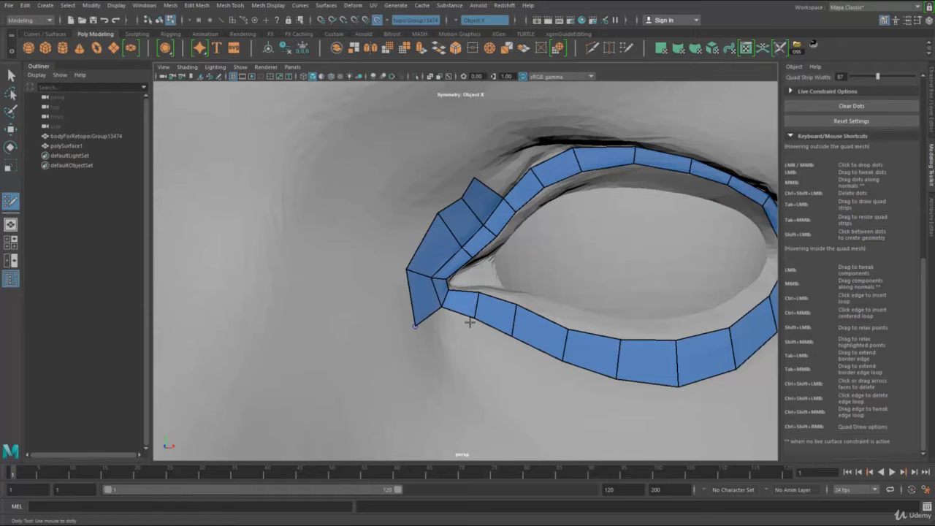
# Extend a quad outward at the outer eye corner and a second row of quads below the lower lid
pyautogui.keyDown('alt'); pyautogui.moveTo(470, 324); pyautogui.dragTo(413, 300, button='middle'); pyautogui.keyUp('alt')
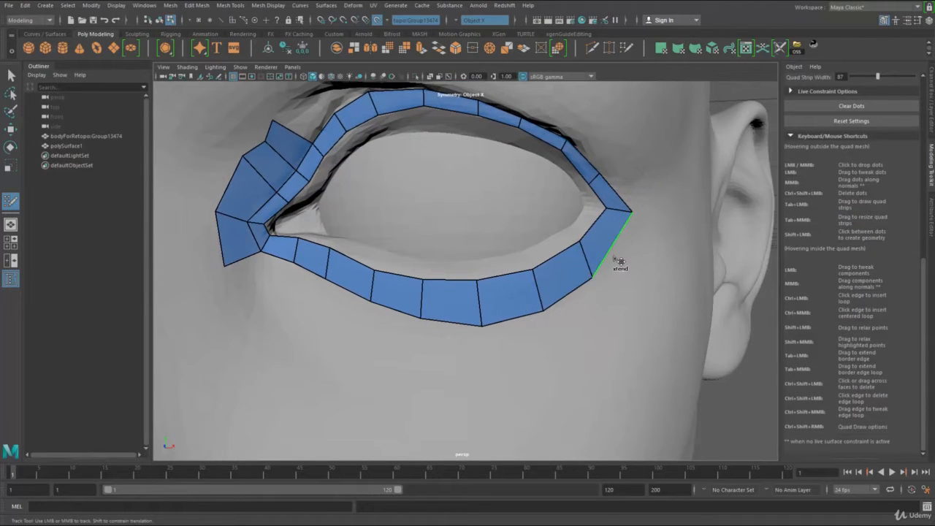
pyautogui.moveTo(621, 257); pyautogui.dragTo(622, 296)
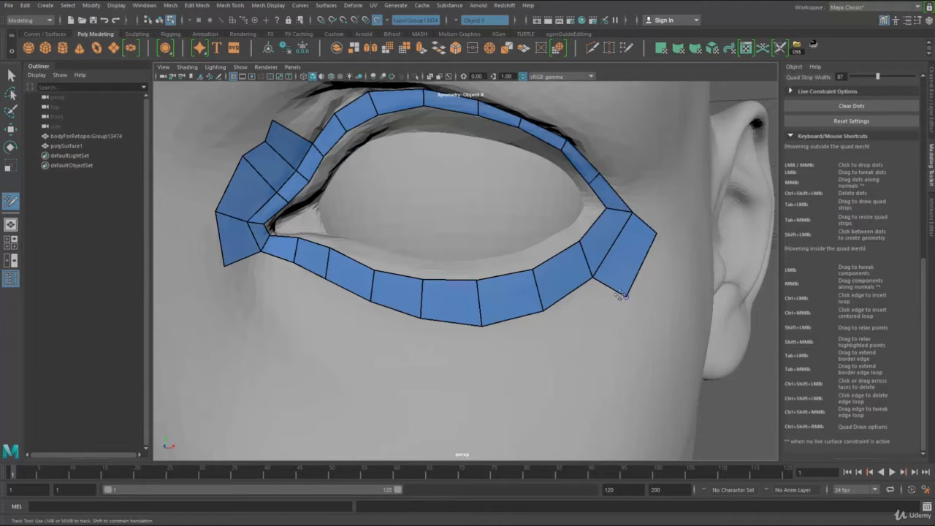
pyautogui.keyDown('alt'); pyautogui.moveTo(529, 316); pyautogui.dragTo(581, 290, button='middle'); pyautogui.keyUp('alt')
pyautogui.keyDown('alt'); pyautogui.moveTo(581, 290); pyautogui.dragTo(484, 298, button='right'); pyautogui.keyUp('alt')
pyautogui.keyDown('alt'); pyautogui.moveTo(484, 299); pyautogui.dragTo(532, 323, button='middle'); pyautogui.keyUp('alt')
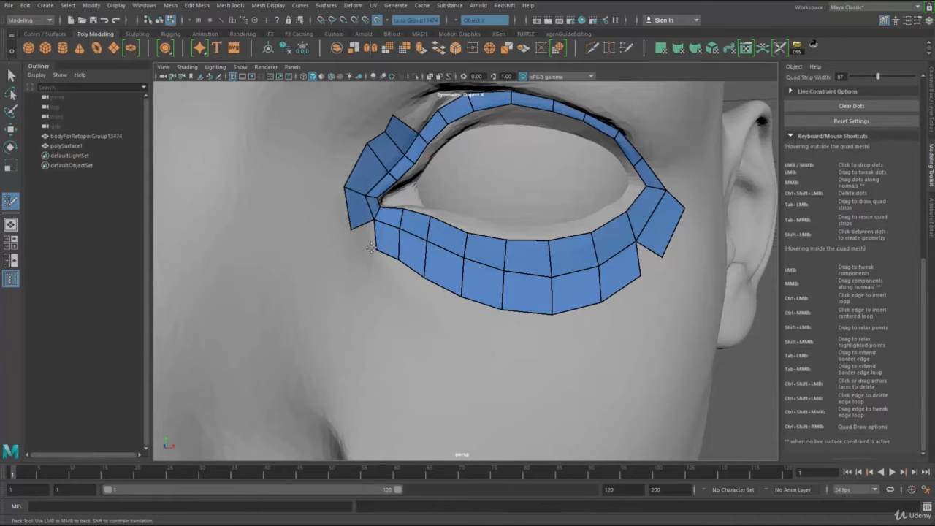
# Weld both ends of the second lower-lid row to the neighbouring corner quads and even out its vertices
pyautogui.moveTo(400, 258); pyautogui.dragTo(423, 286)
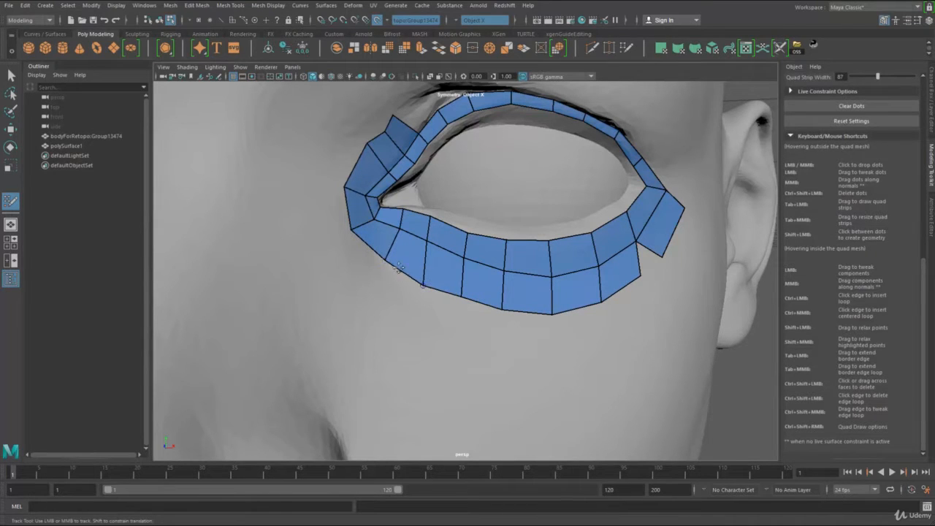
pyautogui.moveTo(372, 245); pyautogui.dragTo(360, 215)
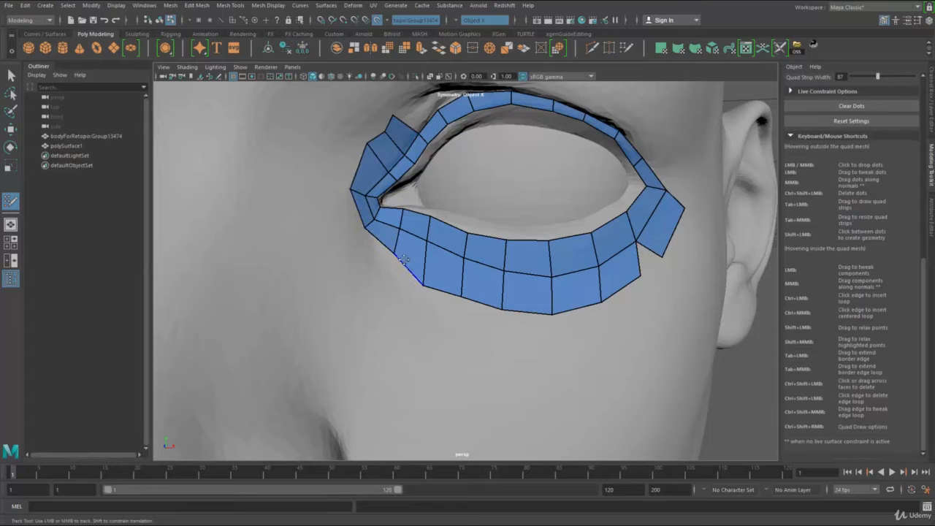
pyautogui.moveTo(422, 284); pyautogui.dragTo(558, 310)
pyautogui.moveTo(588, 269); pyautogui.dragTo(584, 261)
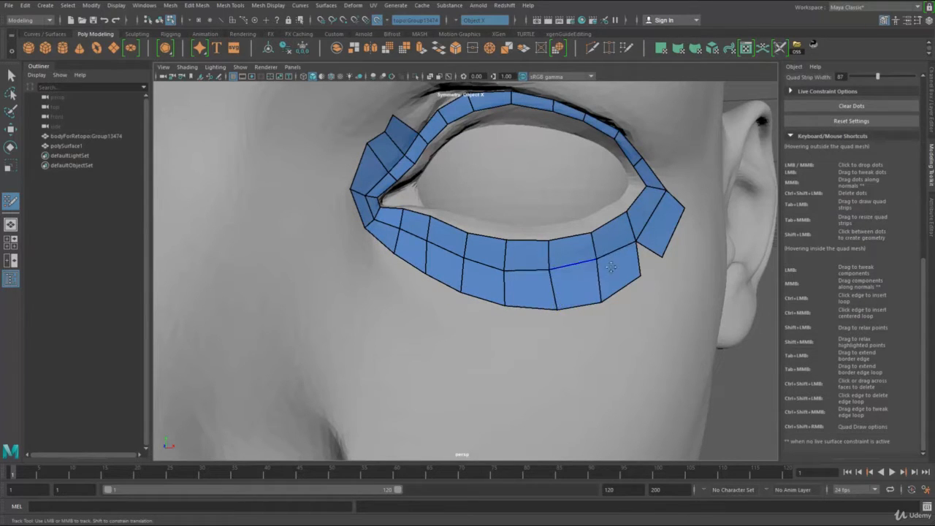
pyautogui.moveTo(636, 239); pyautogui.dragTo(633, 237)
pyautogui.moveTo(642, 275)
pyautogui.mouseDown()
pyautogui.moveTo(661, 256)
pyautogui.moveTo(650, 266)
pyautogui.mouseUp()
pyautogui.scroll(2, 597, 300)
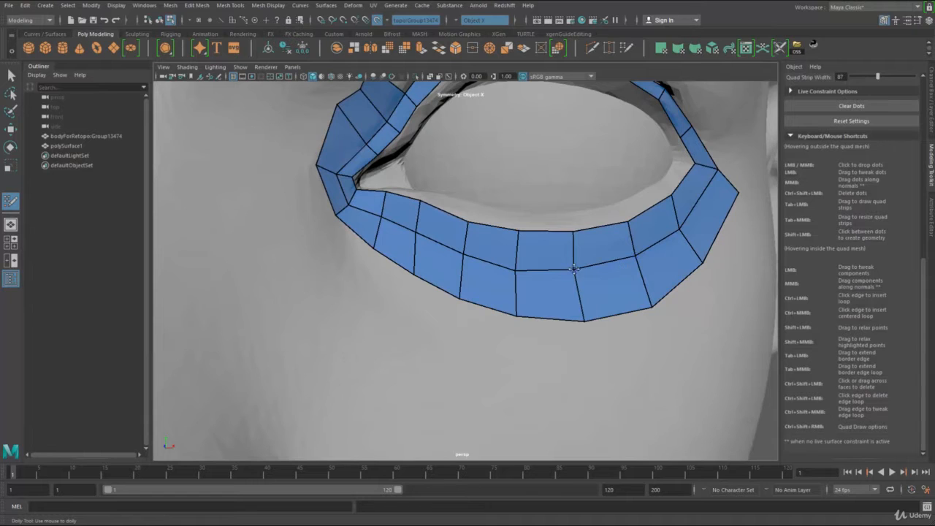
# Raise the outer vertex at the outer eye corner and adjust the border vertex above the inner corner
pyautogui.scroll(-4, 575, 269)
pyautogui.scroll(4, 435, 269)
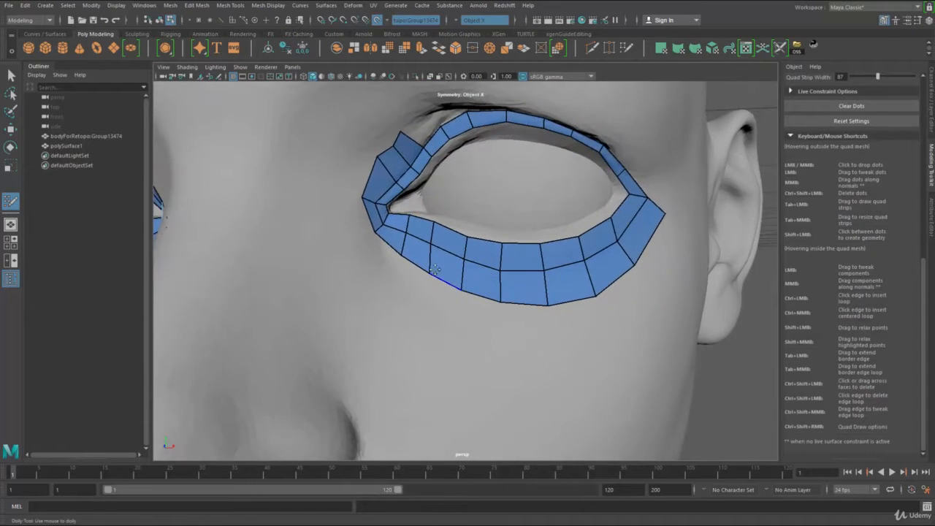
pyautogui.scroll(2, 434, 269)
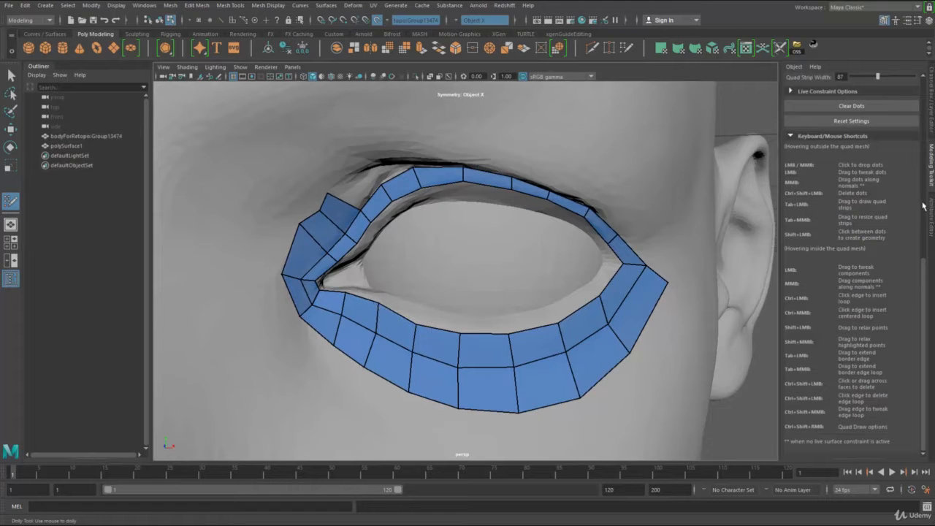
pyautogui.moveTo(925, 279); pyautogui.dragTo(916, 102)
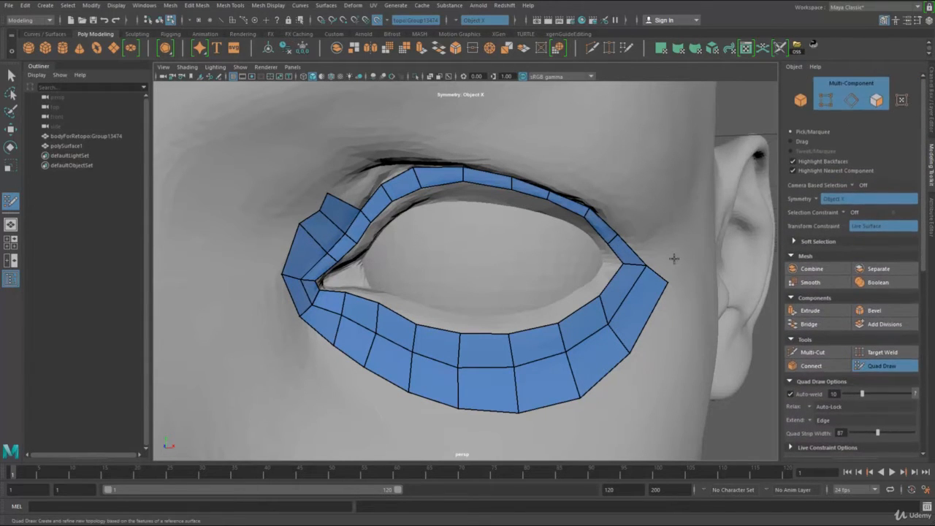
pyautogui.moveTo(671, 283); pyautogui.dragTo(674, 261)
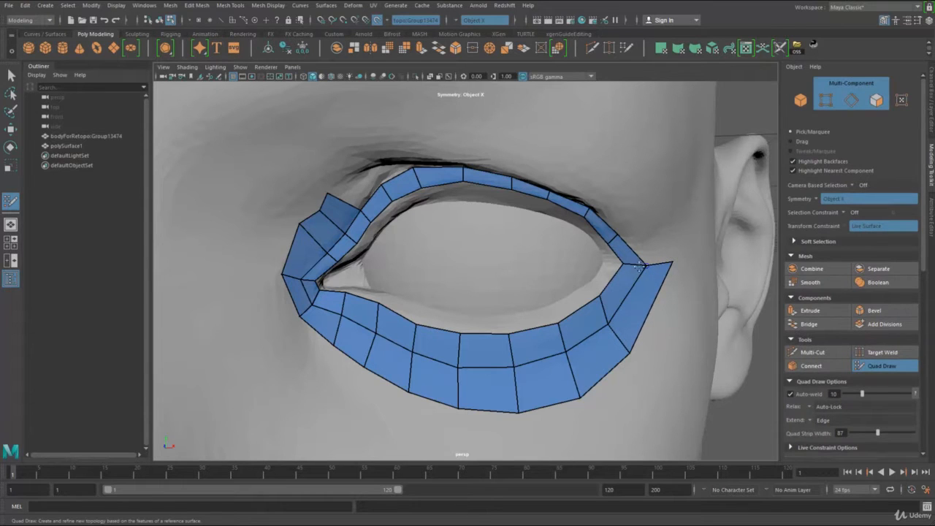
pyautogui.keyDown('alt'); pyautogui.moveTo(520, 288); pyautogui.dragTo(532, 260, button='middle'); pyautogui.keyUp('alt')
pyautogui.moveTo(313, 195); pyautogui.dragTo(309, 210)
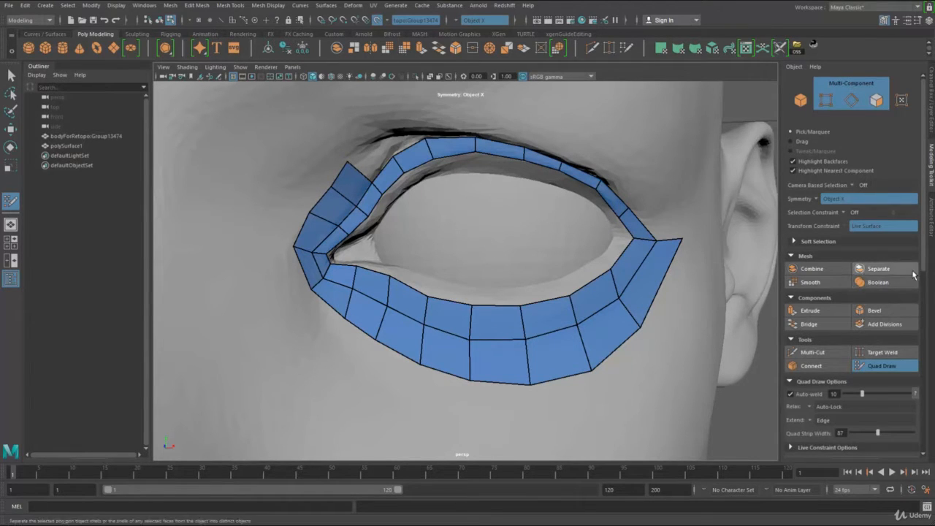
# Expand the live constraint options of Quad Draw and lower the mesh alpha to 0.16
pyautogui.moveTo(925, 268); pyautogui.dragTo(928, 323)
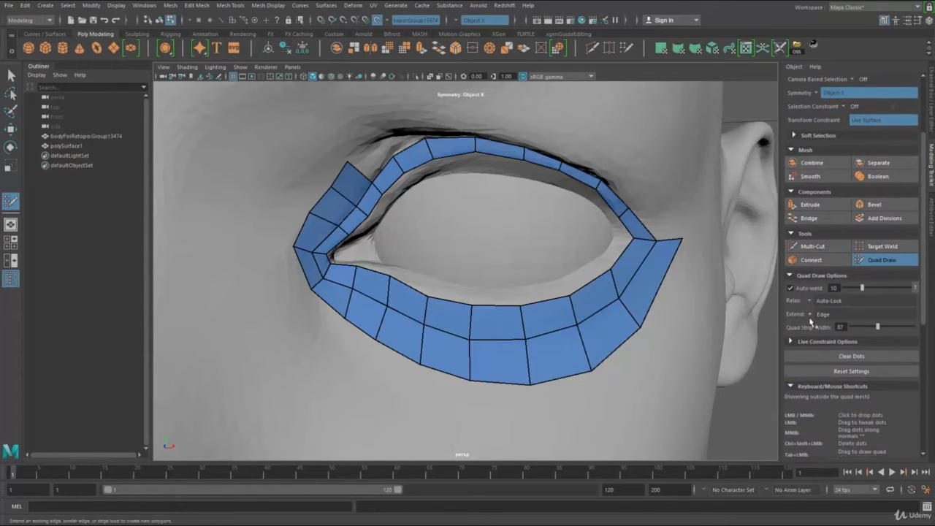
pyautogui.click(790, 342)
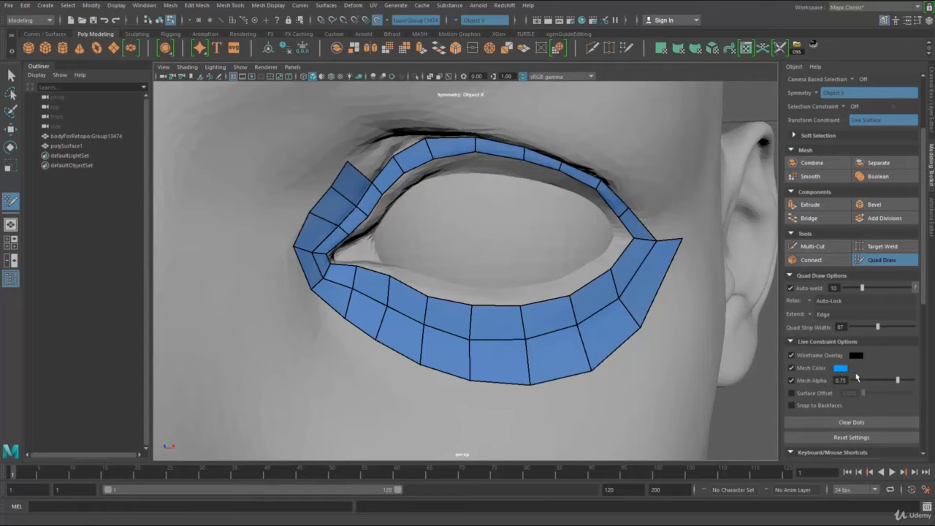
pyautogui.moveTo(896, 381); pyautogui.dragTo(866, 381)
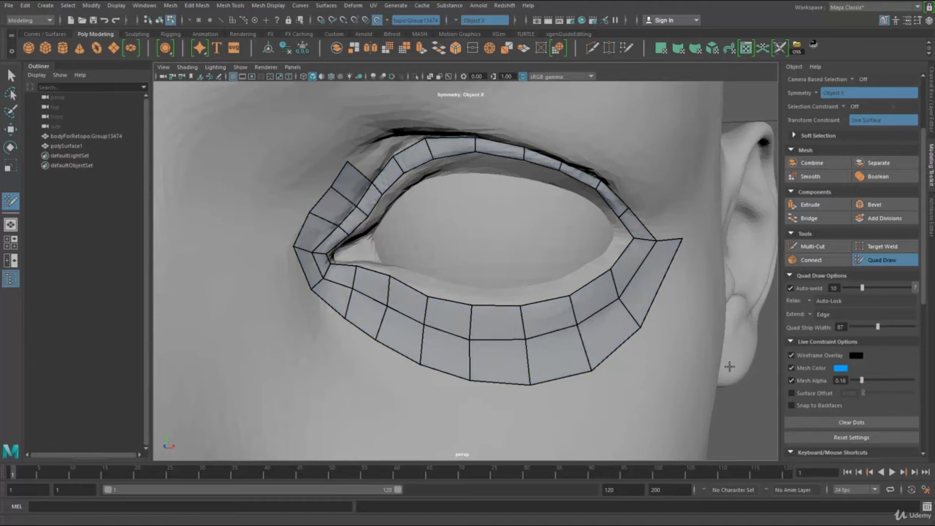
# Reposition the middle-row vertices below the lower lid and the border vertices at the outer eye corner
pyautogui.scroll(-3, 486, 306)
pyautogui.scroll(5, 518, 343)
pyautogui.moveTo(562, 313); pyautogui.dragTo(563, 325)
pyautogui.moveTo(643, 275); pyautogui.dragTo(645, 283)
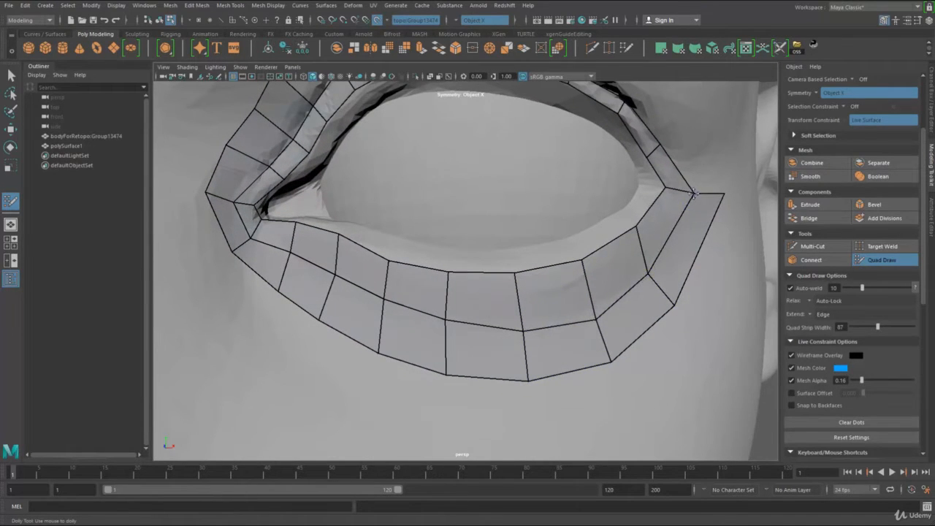
pyautogui.moveTo(694, 192); pyautogui.dragTo(724, 203)
pyautogui.moveTo(673, 306); pyautogui.dragTo(678, 308)
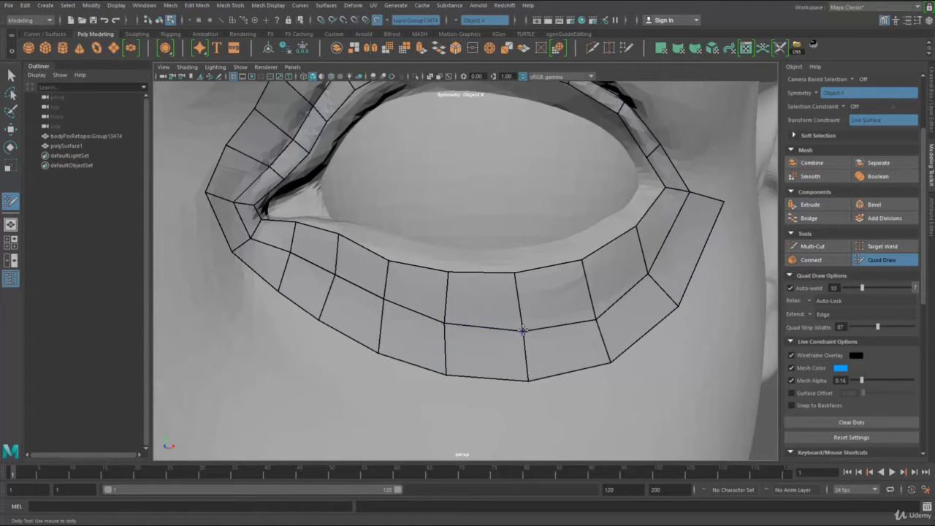
# Nudge the lower lid's middle-row vertices upward near the outer corner, working from an angled side view
pyautogui.scroll(4, 555, 336)
pyautogui.keyDown('alt'); pyautogui.moveTo(593, 334); pyautogui.dragTo(579, 230, button='right'); pyautogui.keyUp('alt')
pyautogui.keyDown('alt'); pyautogui.moveTo(613, 274); pyautogui.dragTo(643, 271); pyautogui.keyUp('alt')
pyautogui.keyDown('alt'); pyautogui.moveTo(643, 271); pyautogui.dragTo(547, 301, button='middle'); pyautogui.keyUp('alt')
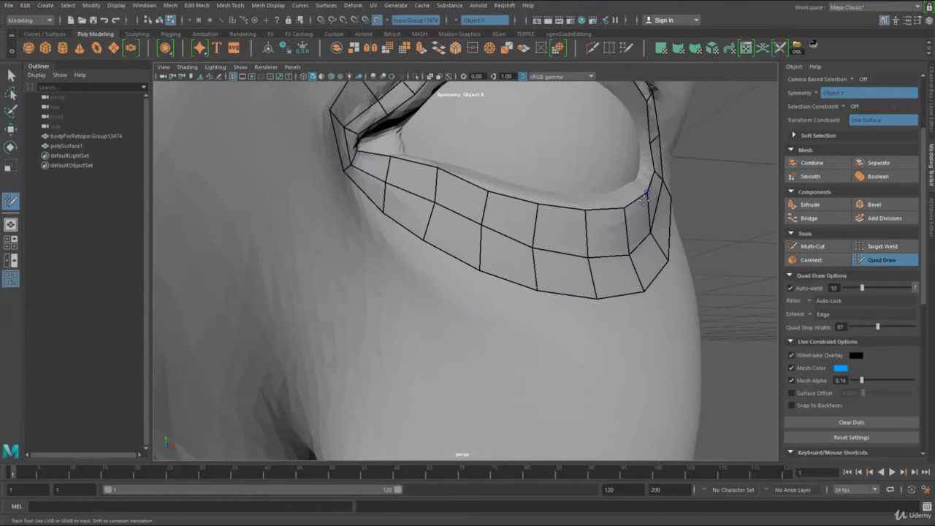
pyautogui.moveTo(631, 254)
pyautogui.mouseDown()
pyautogui.moveTo(588, 254)
pyautogui.moveTo(629, 249)
pyautogui.mouseUp()
pyautogui.moveTo(532, 244); pyautogui.dragTo(533, 241)
pyautogui.moveTo(587, 252); pyautogui.dragTo(588, 249)
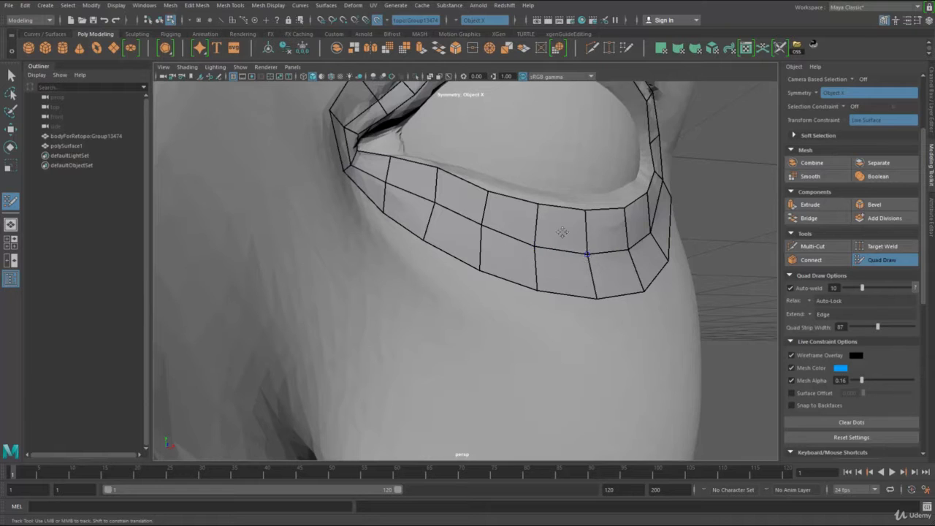
# Raise the Quad Draw mesh alpha to 0.30
pyautogui.keyDown('alt'); pyautogui.moveTo(561, 231); pyautogui.dragTo(497, 256, button='right'); pyautogui.keyUp('alt')
pyautogui.keyDown('alt'); pyautogui.moveTo(496, 256); pyautogui.dragTo(444, 294); pyautogui.keyUp('alt')
pyautogui.keyDown('alt'); pyautogui.moveTo(445, 295); pyautogui.dragTo(516, 287, button='middle'); pyautogui.keyUp('alt')
pyautogui.keyDown('alt'); pyautogui.moveTo(516, 287); pyautogui.dragTo(596, 330, button='right'); pyautogui.keyUp('alt')
pyautogui.keyDown('alt'); pyautogui.moveTo(596, 330); pyautogui.dragTo(539, 311); pyautogui.keyUp('alt')
pyautogui.keyDown('alt'); pyautogui.moveTo(538, 311); pyautogui.dragTo(471, 295, button='middle'); pyautogui.keyUp('alt')
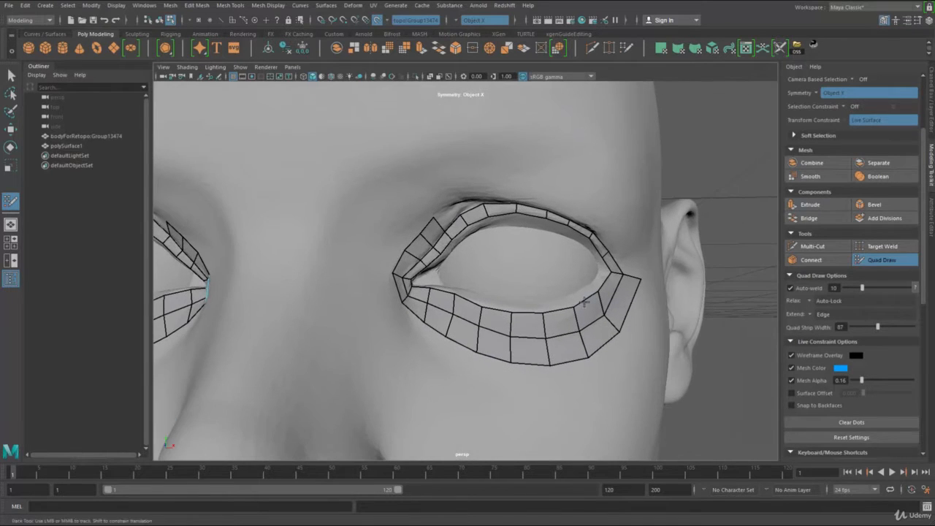
pyautogui.moveTo(862, 380)
pyautogui.mouseDown()
pyautogui.moveTo(908, 387)
pyautogui.moveTo(871, 391)
pyautogui.mouseUp()
# Continue the outer row over the inner part of the upper lid with three more quads
pyautogui.keyDown('alt'); pyautogui.moveTo(694, 386); pyautogui.dragTo(480, 314, button='right'); pyautogui.keyUp('alt')
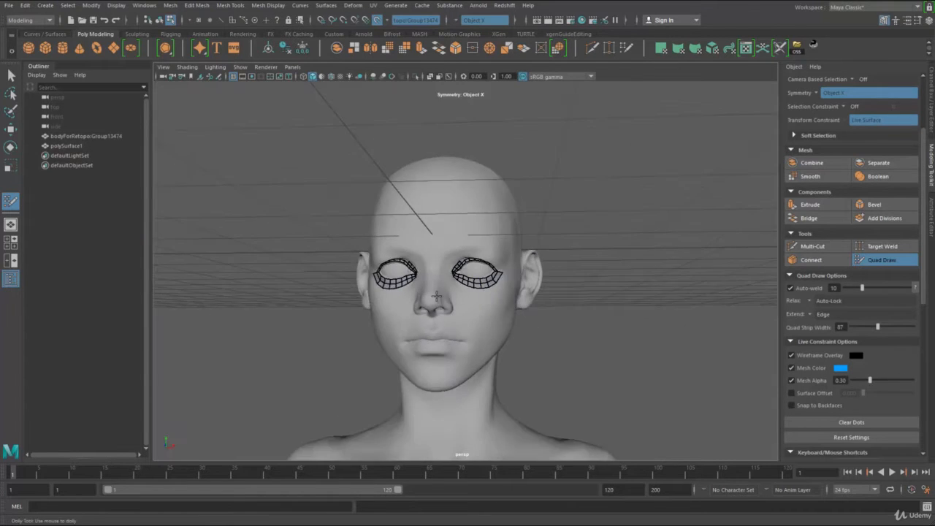
pyautogui.keyDown('alt'); pyautogui.moveTo(475, 309); pyautogui.dragTo(418, 286); pyautogui.keyUp('alt')
pyautogui.keyDown('alt'); pyautogui.moveTo(444, 277); pyautogui.dragTo(460, 293, button='middle'); pyautogui.keyUp('alt')
pyautogui.keyDown('alt'); pyautogui.moveTo(460, 292); pyautogui.dragTo(658, 307, button='right'); pyautogui.keyUp('alt')
pyautogui.keyDown('alt'); pyautogui.moveTo(458, 261); pyautogui.dragTo(486, 247, button='middle'); pyautogui.keyUp('alt')
pyautogui.click(409, 169)
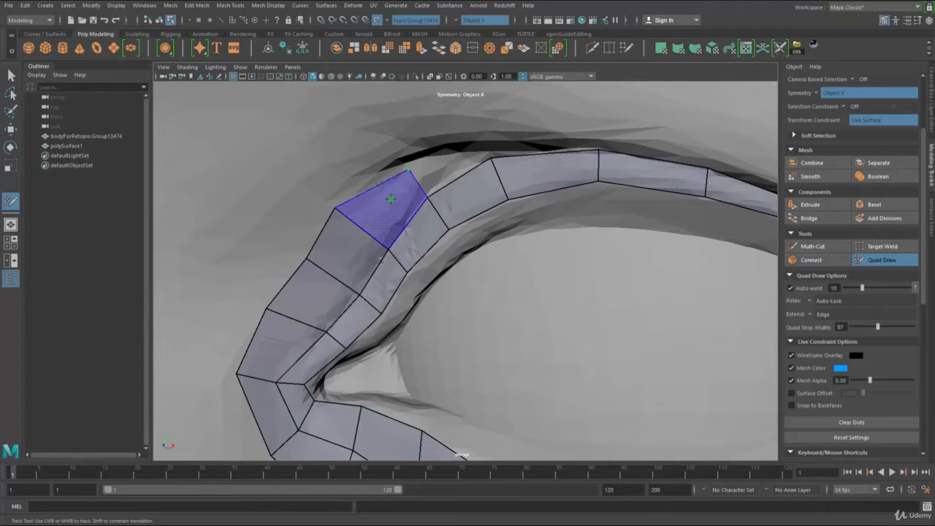
pyautogui.keyDown('shift'); pyautogui.click(390, 201); pyautogui.keyUp('shift')
pyautogui.moveTo(410, 169); pyautogui.dragTo(402, 148)
pyautogui.keyDown('alt'); pyautogui.moveTo(523, 189); pyautogui.dragTo(475, 174, button='right'); pyautogui.keyUp('alt')
pyautogui.click(478, 164)
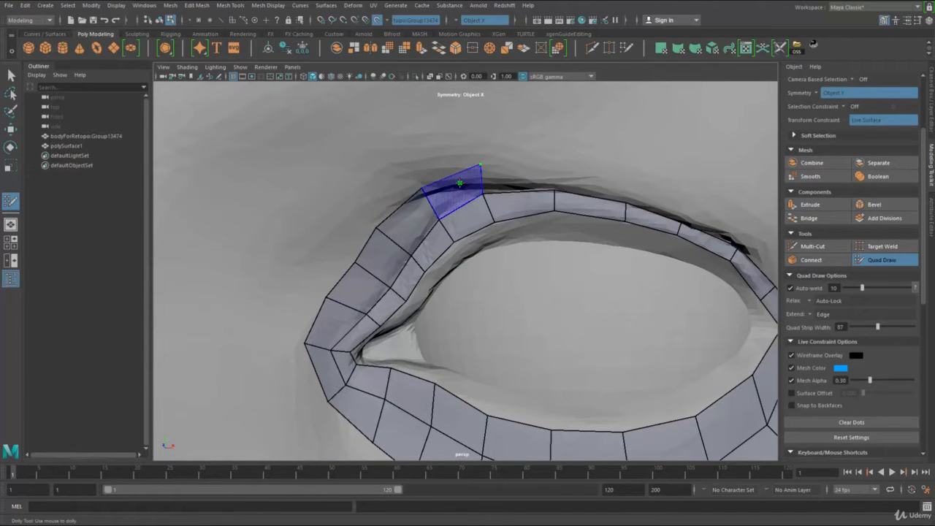
pyautogui.keyDown('shift'); pyautogui.click(475, 166); pyautogui.keyUp('shift')
# Place dots above the outer part of the upper lid and fill five quads to close the outer ring
pyautogui.keyDown('alt'); pyautogui.moveTo(590, 168); pyautogui.dragTo(500, 176, button='middle'); pyautogui.keyUp('alt')
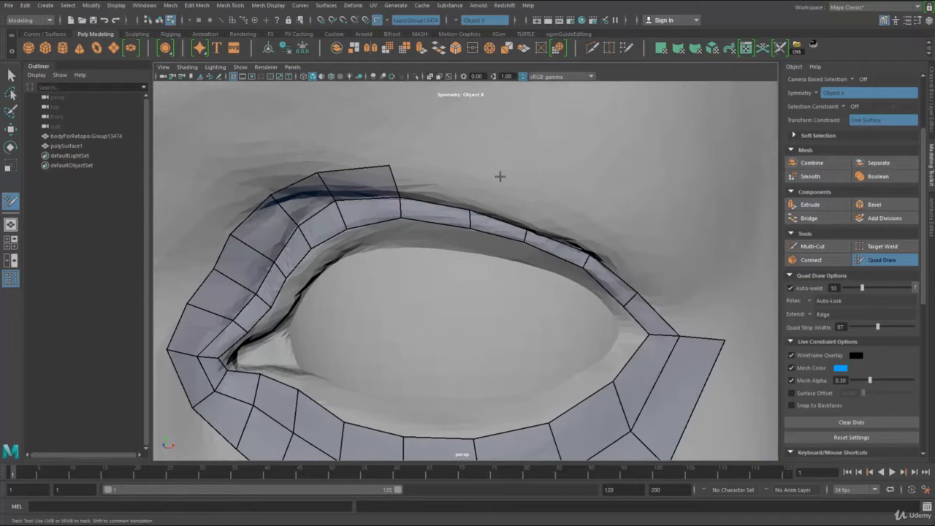
pyautogui.click(654, 256)
pyautogui.keyDown('shift'); pyautogui.click(671, 302); pyautogui.keyUp('shift')
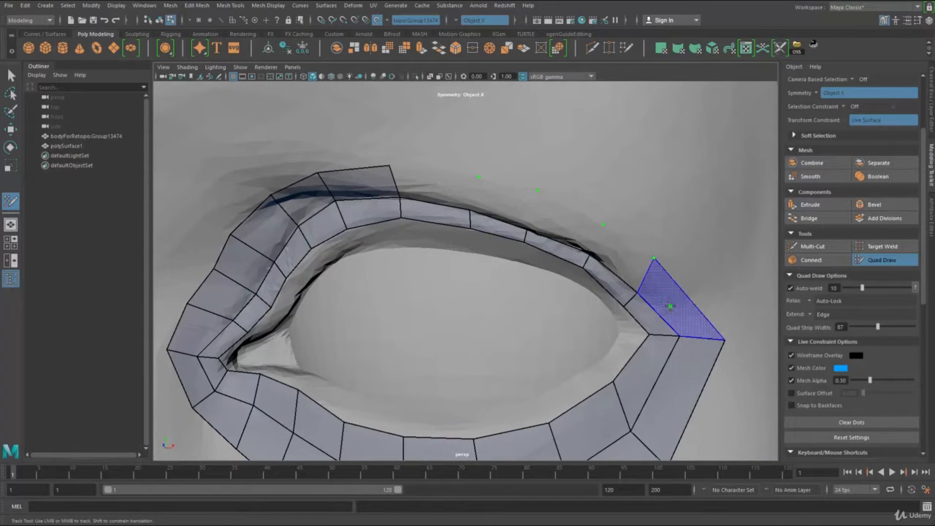
pyautogui.keyDown('shift'); pyautogui.click(617, 259); pyautogui.keyUp('shift')
pyautogui.keyDown('shift'); pyautogui.click(568, 220); pyautogui.keyUp('shift')
pyautogui.keyDown('shift'); pyautogui.click(494, 199); pyautogui.keyUp('shift')
pyautogui.keyDown('shift'); pyautogui.click(438, 189); pyautogui.keyUp('shift')
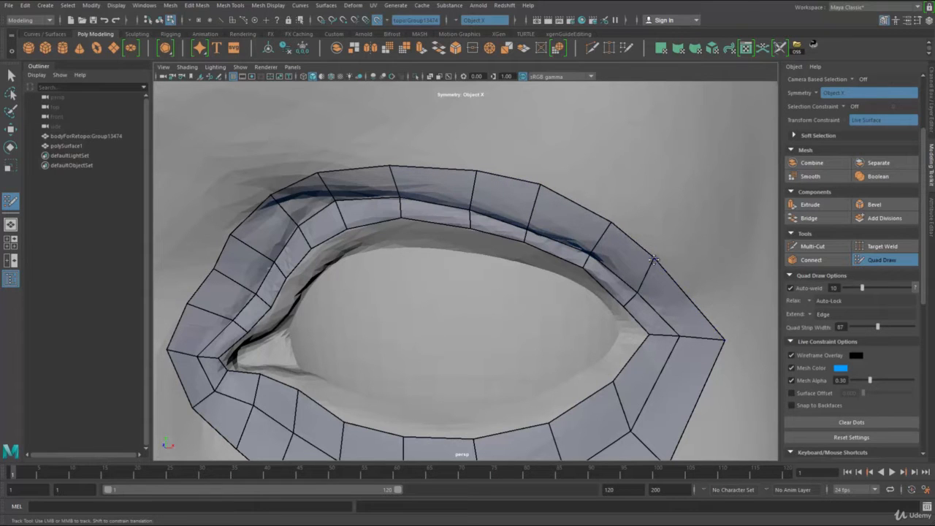
# Insert two edge loops all the way around the outer quad ring of the eye
pyautogui.keyDown('alt'); pyautogui.moveTo(605, 225); pyautogui.dragTo(584, 351, button='right'); pyautogui.keyUp('alt')
pyautogui.scroll(5, 541, 277)
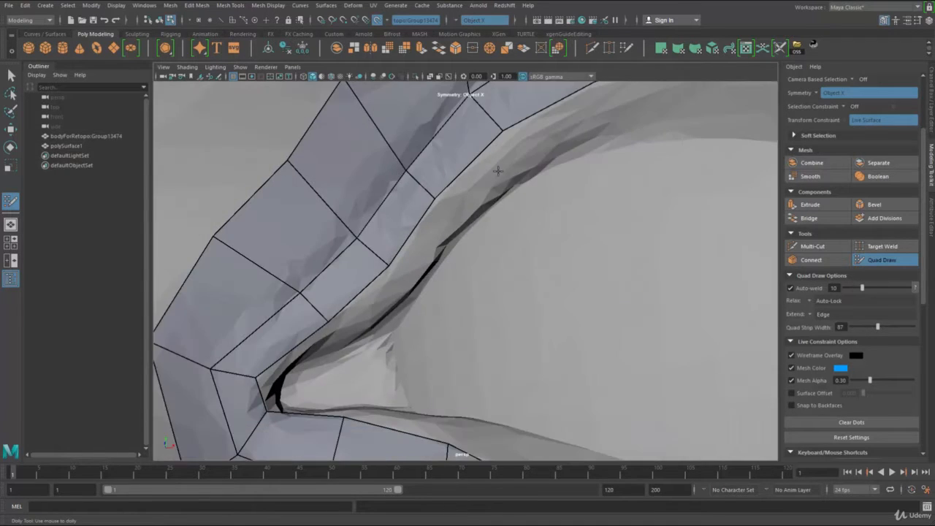
pyautogui.scroll(-3, 485, 161)
pyautogui.keyDown('alt'); pyautogui.moveTo(473, 148); pyautogui.dragTo(617, 249, button='middle'); pyautogui.keyUp('alt')
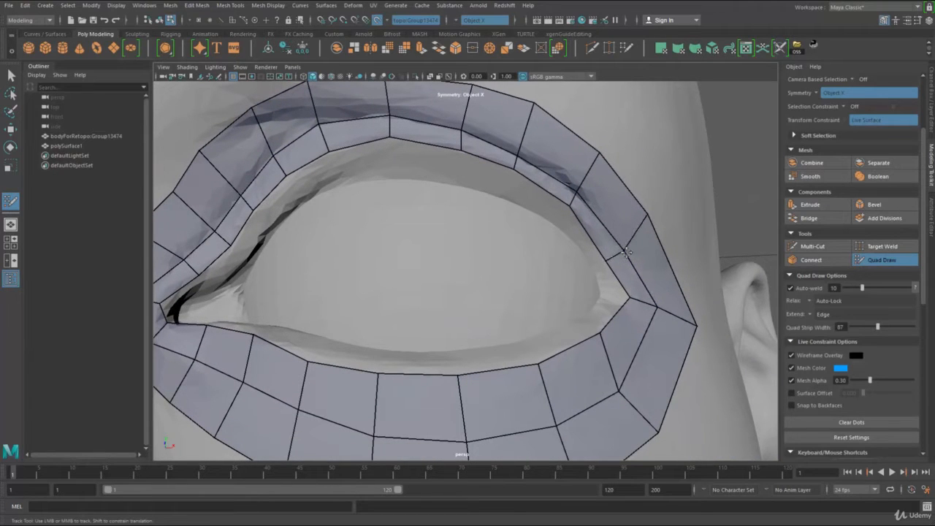
pyautogui.scroll(-3, 524, 251)
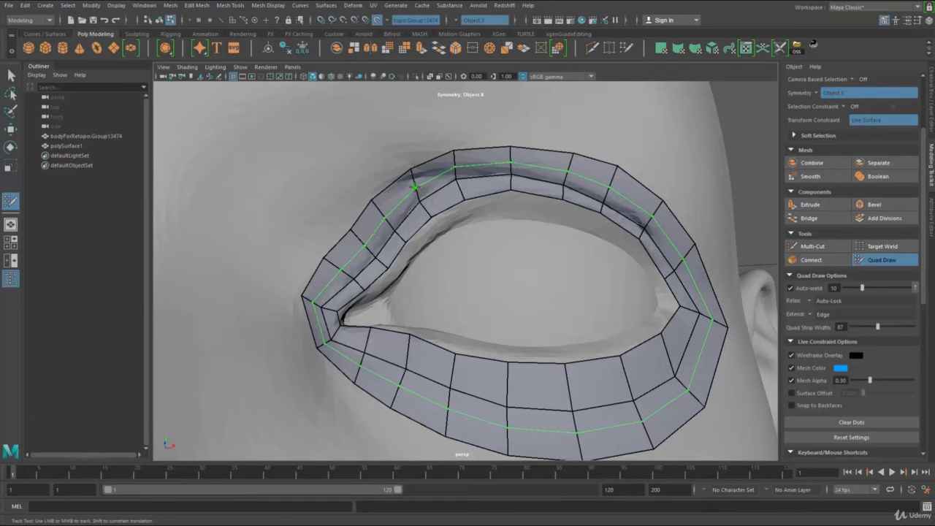
pyautogui.keyDown('ctrl'); pyautogui.click(414, 188); pyautogui.keyUp('ctrl')
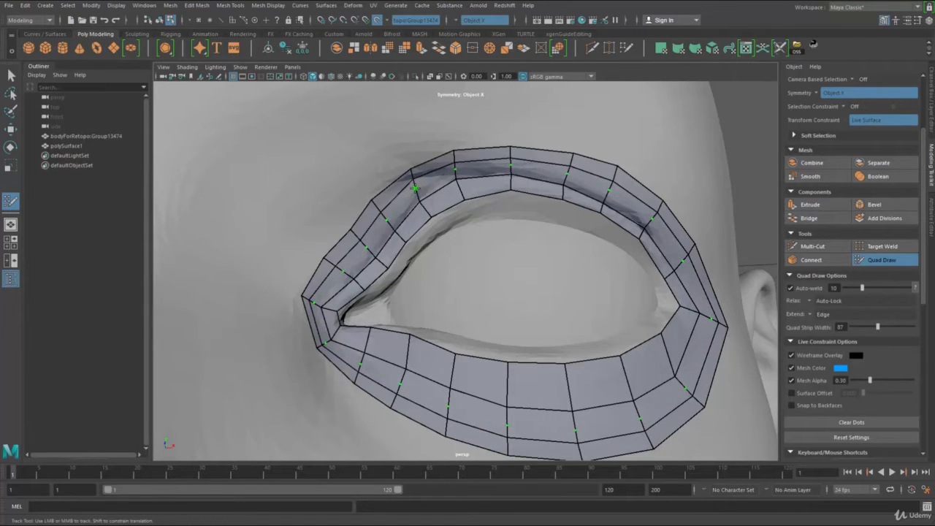
# Move the inserted loop vertices over the middle of the upper lid down toward the lid edge
pyautogui.keyDown('alt'); pyautogui.moveTo(493, 219); pyautogui.dragTo(449, 285, button='middle'); pyautogui.keyUp('alt')
pyautogui.keyDown('alt'); pyautogui.moveTo(449, 285); pyautogui.dragTo(541, 198, button='right'); pyautogui.keyUp('alt')
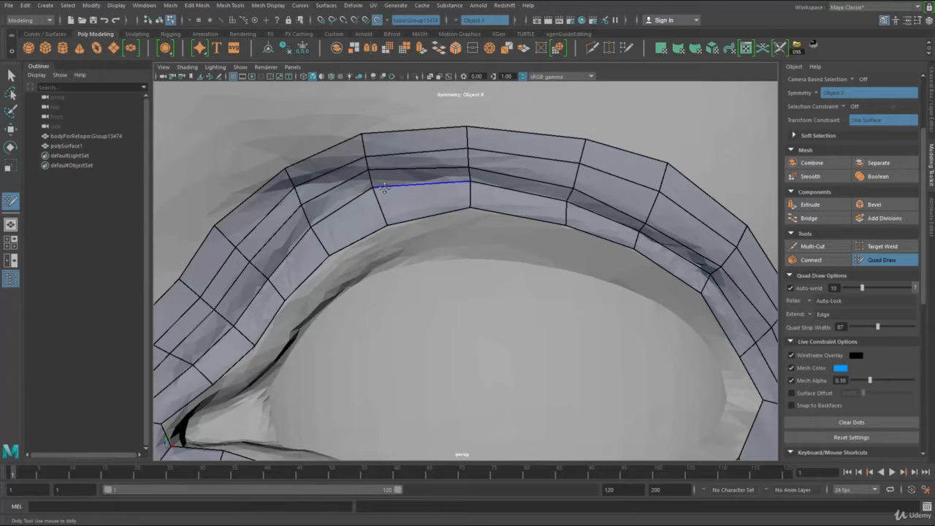
pyautogui.moveTo(370, 173); pyautogui.dragTo(371, 176)
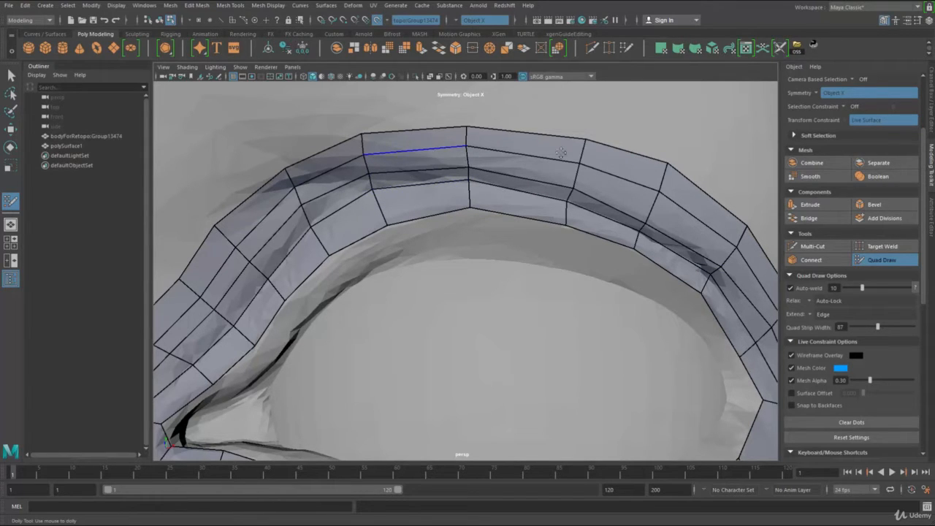
pyautogui.moveTo(550, 201); pyautogui.dragTo(549, 210)
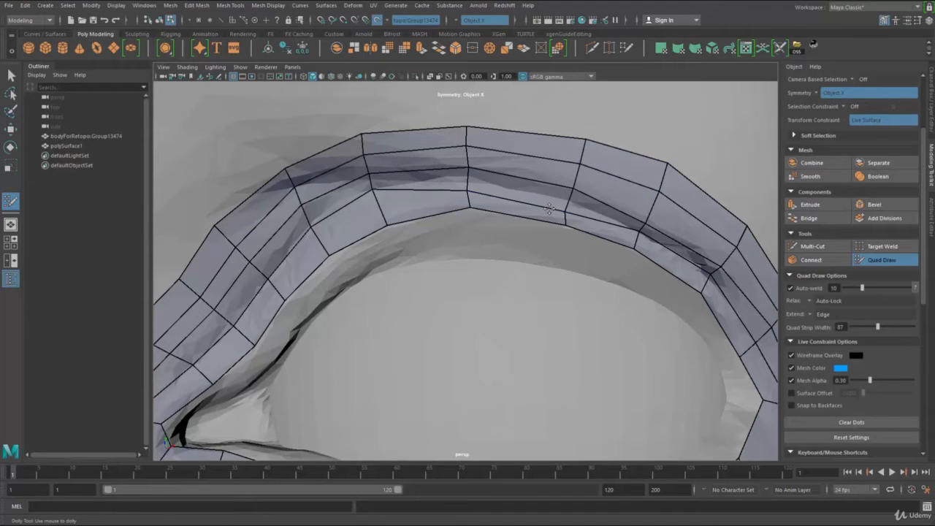
pyautogui.moveTo(370, 191); pyautogui.dragTo(376, 201)
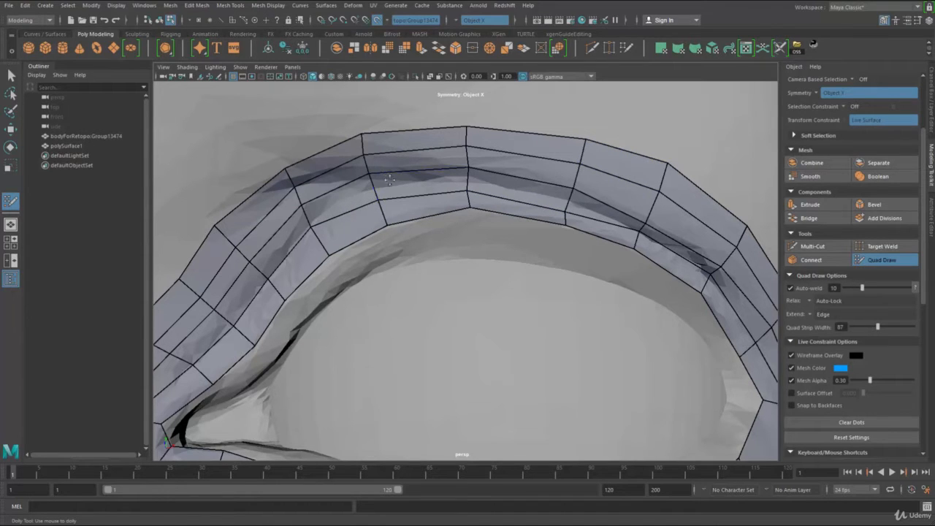
pyautogui.moveTo(409, 172); pyautogui.dragTo(411, 181)
# Shift the inserted loop vertices along the outer part of the upper lid toward the lid edge to follow the crease
pyautogui.moveTo(573, 189); pyautogui.dragTo(571, 205)
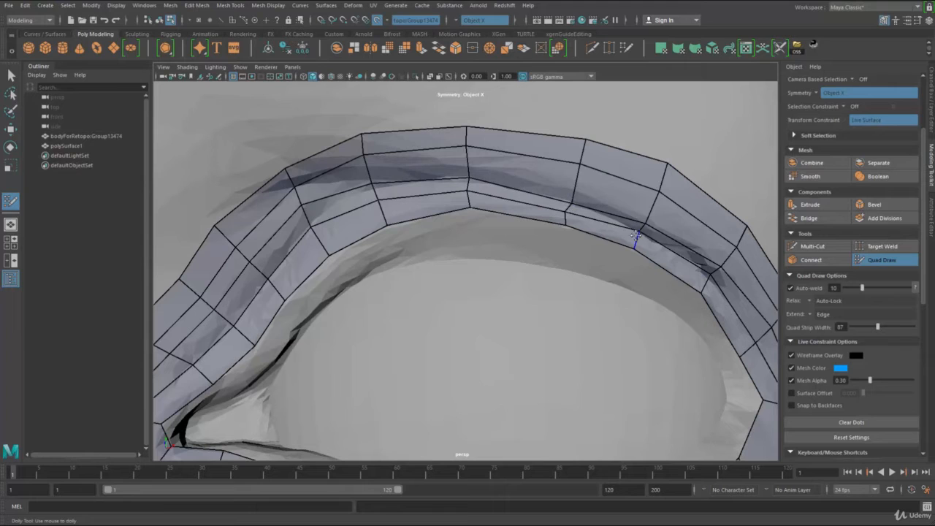
pyautogui.moveTo(638, 231)
pyautogui.mouseDown()
pyautogui.moveTo(634, 247)
pyautogui.moveTo(639, 236)
pyautogui.mouseUp()
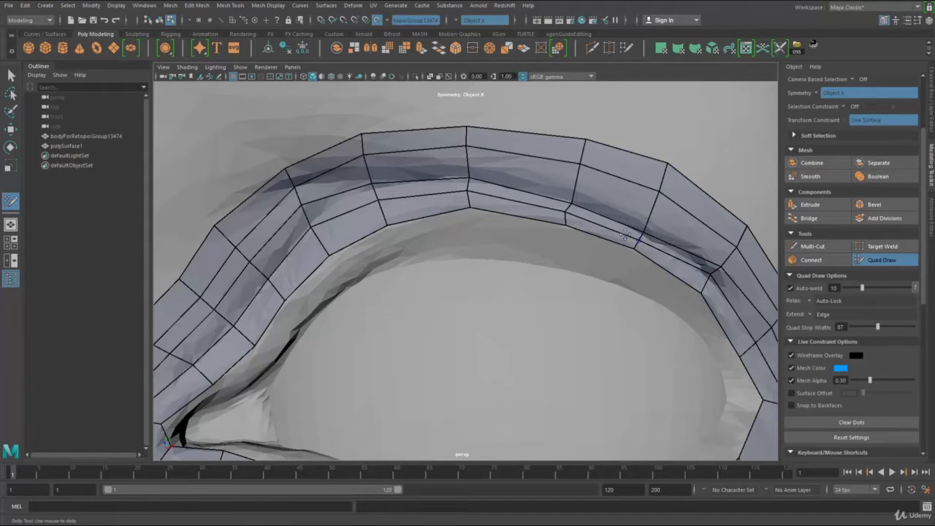
pyautogui.moveTo(562, 212); pyautogui.dragTo(567, 212)
pyautogui.moveTo(556, 164); pyautogui.dragTo(583, 180)
pyautogui.moveTo(661, 192); pyautogui.dragTo(654, 217)
pyautogui.keyDown('alt'); pyautogui.moveTo(714, 278); pyautogui.dragTo(621, 231, button='middle'); pyautogui.keyUp('alt')
pyautogui.moveTo(621, 232)
pyautogui.mouseDown()
pyautogui.moveTo(620, 218)
pyautogui.moveTo(639, 215)
pyautogui.mouseUp()
pyautogui.moveTo(688, 282); pyautogui.dragTo(694, 279)
# Pull the ring's outer border vertices above the inner part of the upper lid outward toward the brow and nose
pyautogui.keyDown('alt'); pyautogui.moveTo(632, 219); pyautogui.dragTo(504, 188, button='right'); pyautogui.keyUp('alt')
pyautogui.keyDown('alt'); pyautogui.moveTo(504, 188); pyautogui.dragTo(700, 248, button='middle'); pyautogui.keyUp('alt')
pyautogui.moveTo(548, 246)
pyautogui.keyDown('alt'); pyautogui.mouseDown(button='right')
pyautogui.moveTo(592, 246)
pyautogui.moveTo(575, 220)
pyautogui.mouseUp(button='right'); pyautogui.keyUp('alt')
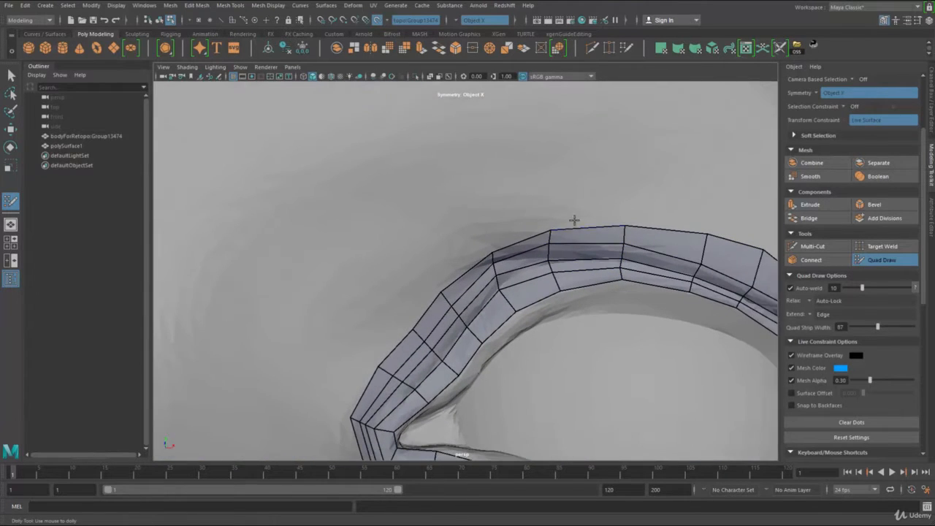
pyautogui.moveTo(553, 227); pyautogui.dragTo(548, 216)
pyautogui.moveTo(488, 255); pyautogui.dragTo(547, 258)
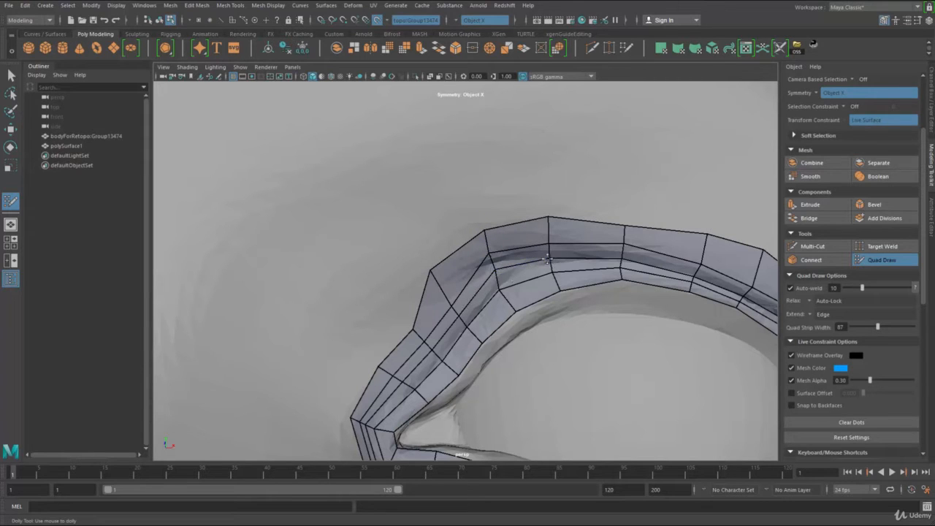
pyautogui.moveTo(494, 273); pyautogui.dragTo(502, 291)
pyautogui.keyDown('alt'); pyautogui.moveTo(431, 302); pyautogui.dragTo(447, 299, button='middle'); pyautogui.keyUp('alt')
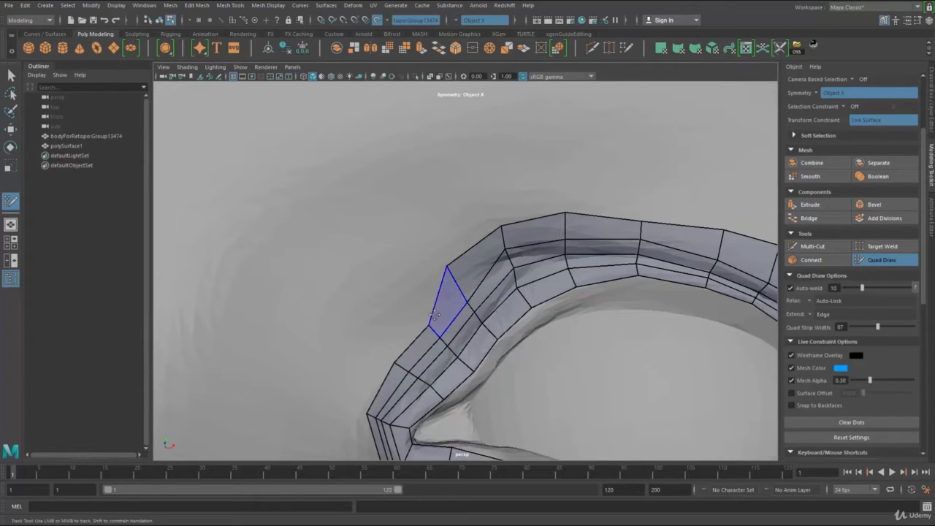
pyautogui.moveTo(428, 324); pyautogui.dragTo(407, 303)
pyautogui.moveTo(396, 363); pyautogui.dragTo(386, 355)
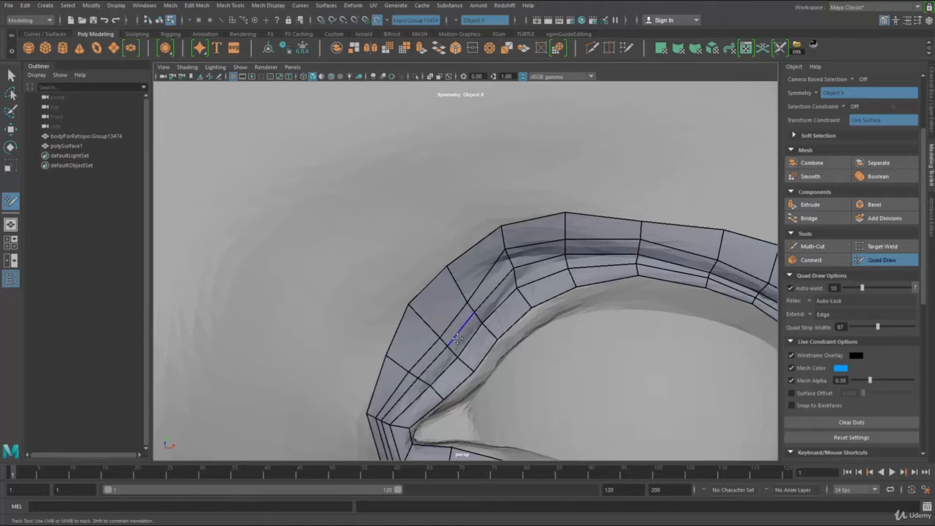
# Reposition the middle loop vertices between the inner eye corner and the upper lid to match the widened border
pyautogui.moveTo(455, 337); pyautogui.dragTo(458, 341)
pyautogui.moveTo(468, 302); pyautogui.dragTo(444, 264)
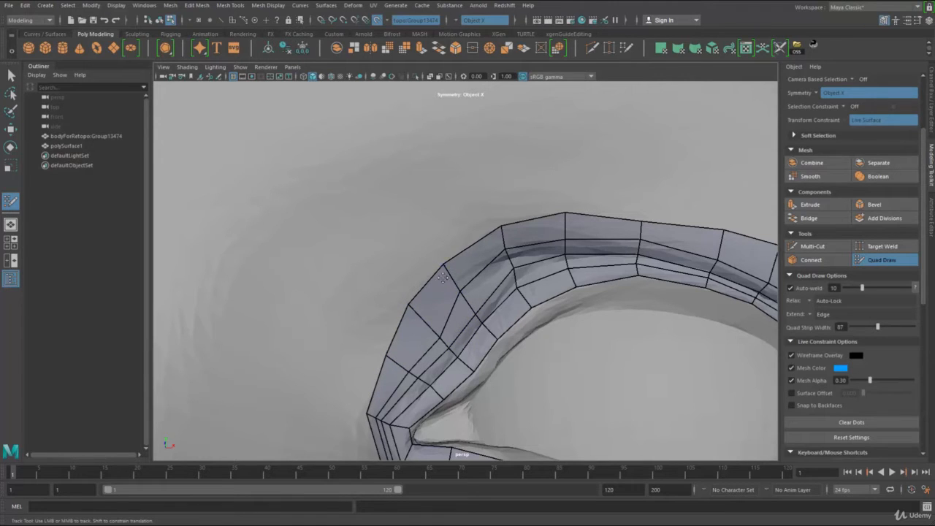
pyautogui.moveTo(409, 302); pyautogui.dragTo(403, 299)
pyautogui.moveTo(441, 338); pyautogui.dragTo(443, 335)
# Move the inserted loops along the lower lid, spacing the upper one toward the lid and pairing the other two closer together
pyautogui.keyDown('alt'); pyautogui.moveTo(442, 336); pyautogui.dragTo(472, 193, button='middle'); pyautogui.keyUp('alt')
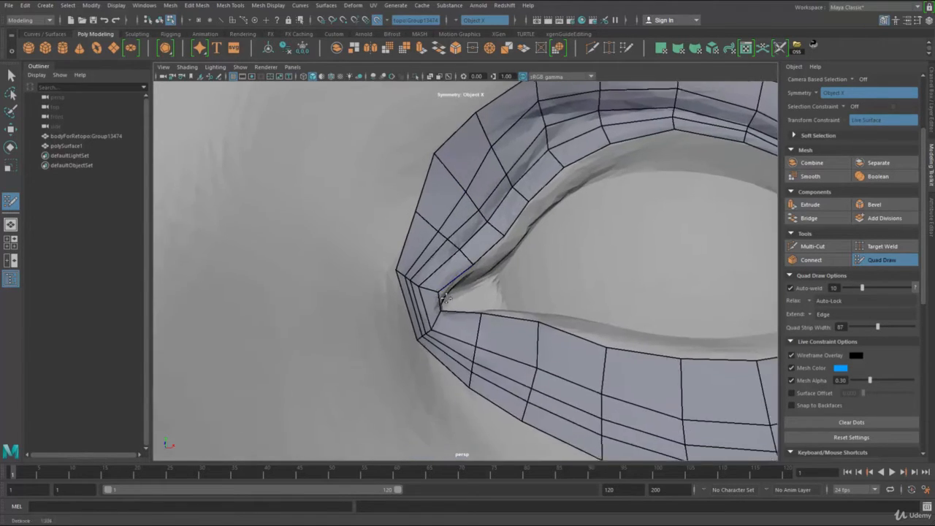
pyautogui.keyDown('alt'); pyautogui.moveTo(471, 193); pyautogui.dragTo(391, 333, button='right'); pyautogui.keyUp('alt')
pyautogui.keyDown('alt'); pyautogui.moveTo(392, 332); pyautogui.dragTo(380, 297, button='middle'); pyautogui.keyUp('alt')
pyautogui.keyDown('alt'); pyautogui.moveTo(380, 297); pyautogui.dragTo(441, 325, button='right'); pyautogui.keyUp('alt')
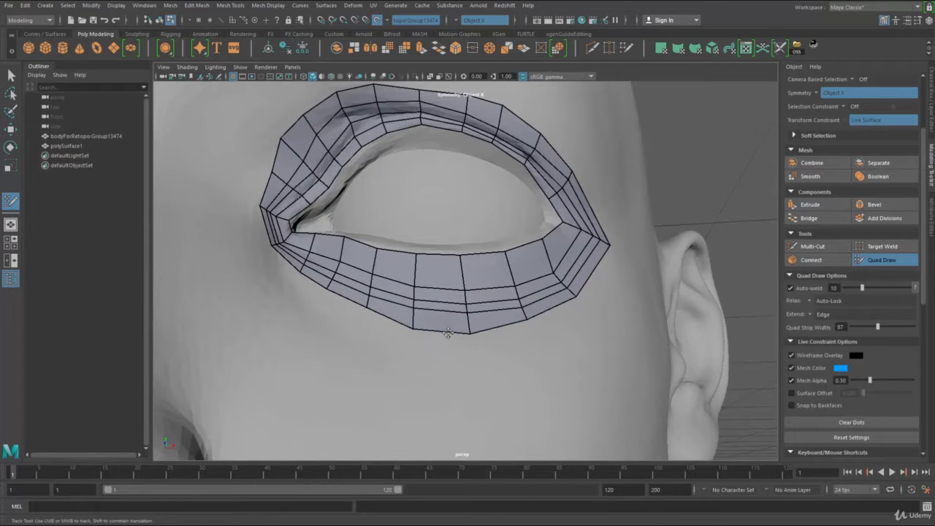
pyautogui.keyDown('alt'); pyautogui.moveTo(440, 331); pyautogui.dragTo(437, 332, button='right'); pyautogui.keyUp('alt')
pyautogui.moveTo(436, 332); pyautogui.dragTo(438, 316)
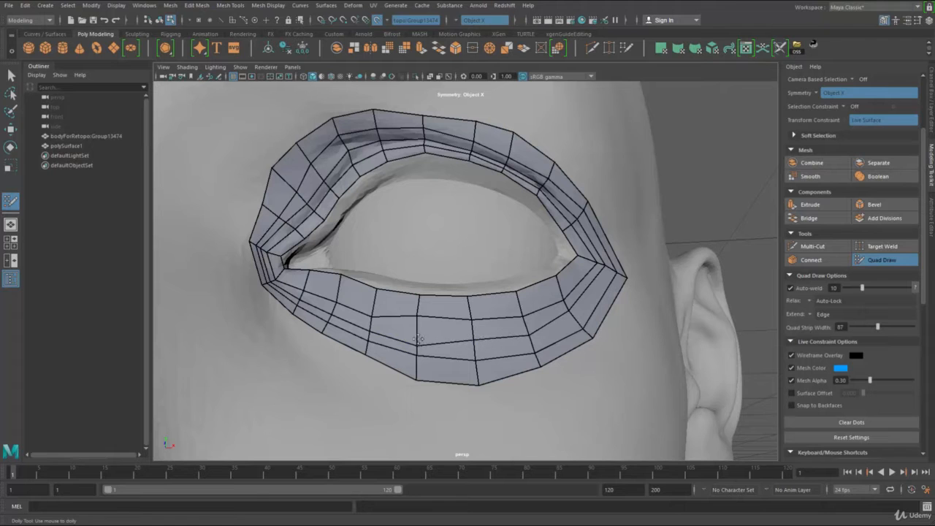
pyautogui.scroll(3, 418, 338)
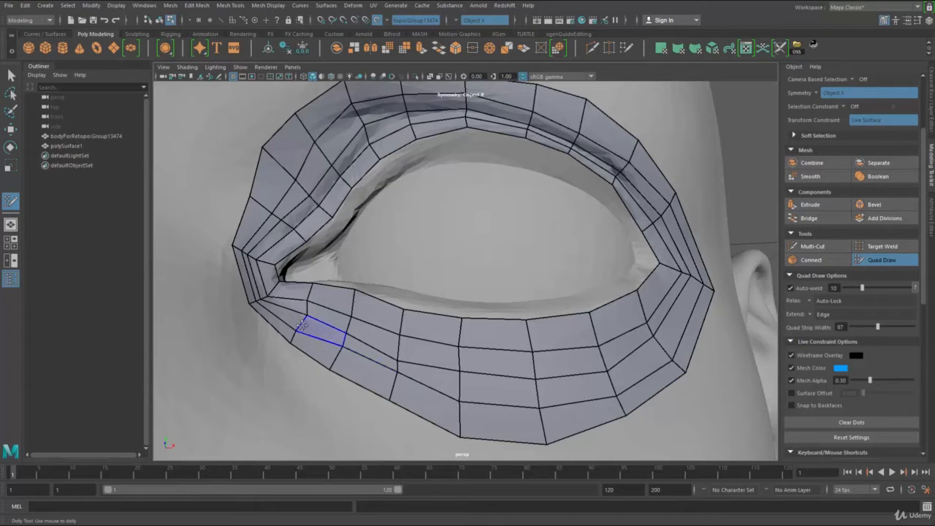
pyautogui.moveTo(298, 329); pyautogui.dragTo(307, 322)
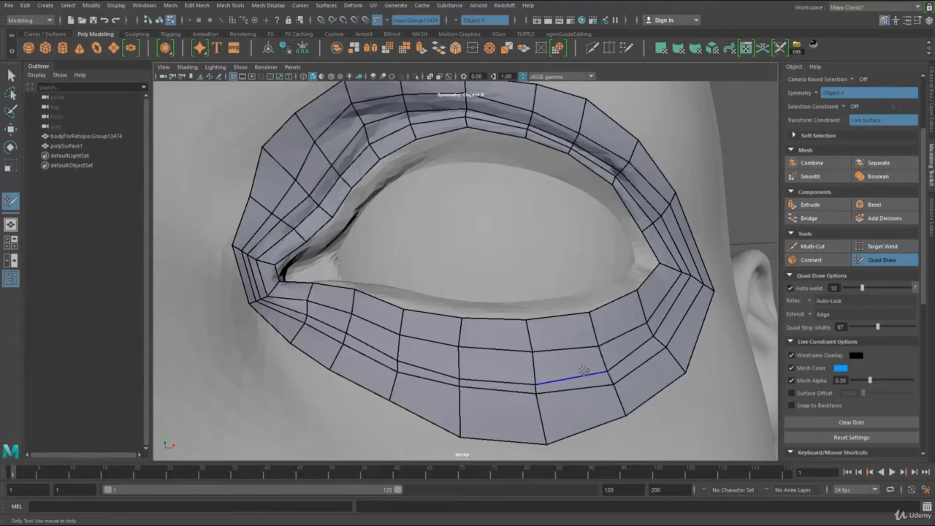
# Examine the eye ring's loops from the side and the front, comparing both mirrored eyes and the inner corner
pyautogui.keyDown('alt'); pyautogui.moveTo(569, 360); pyautogui.dragTo(611, 352); pyautogui.keyUp('alt')
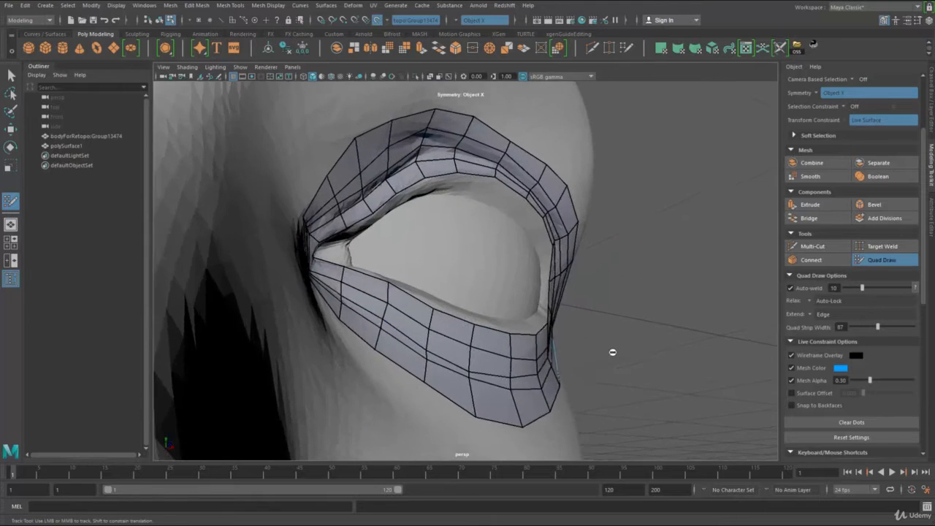
pyautogui.scroll(3, 482, 410)
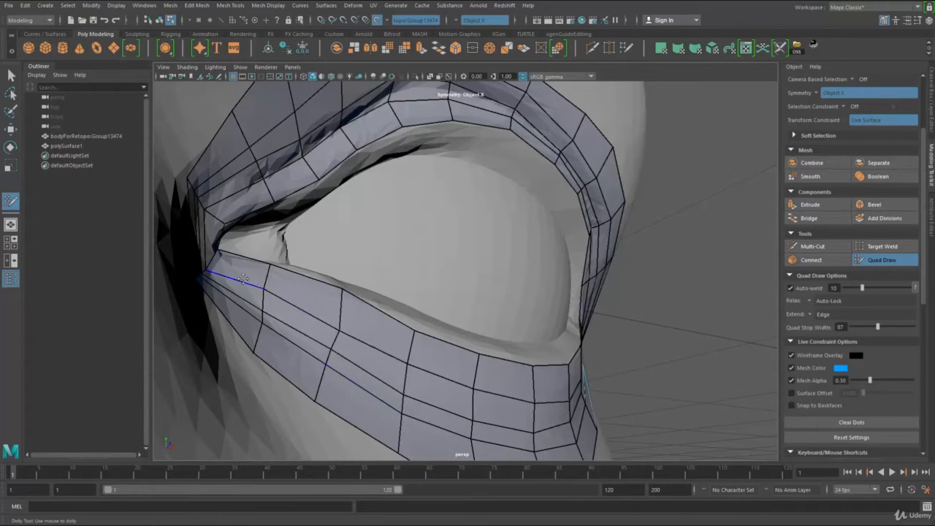
pyautogui.keyDown('alt'); pyautogui.moveTo(322, 314); pyautogui.dragTo(241, 314, button='right'); pyautogui.keyUp('alt')
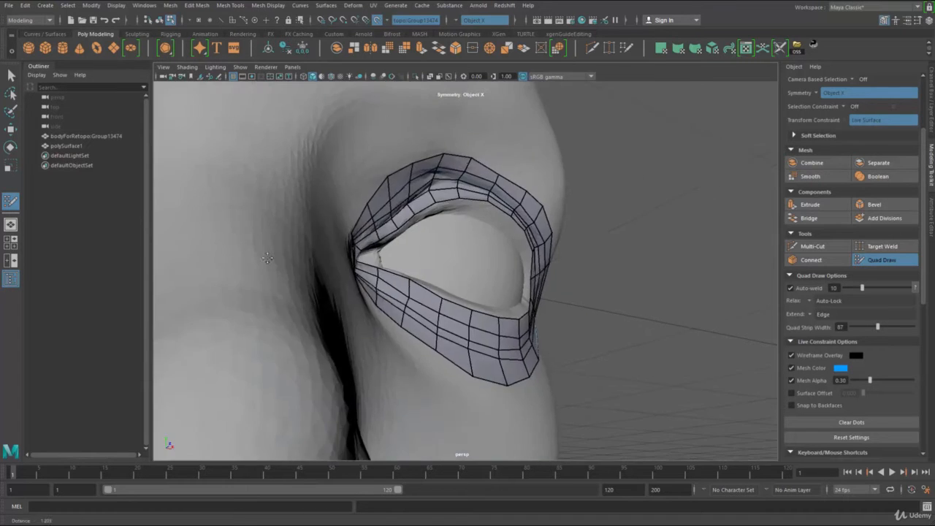
pyautogui.keyDown('alt'); pyautogui.moveTo(431, 299); pyautogui.dragTo(398, 296); pyautogui.keyUp('alt')
pyautogui.keyDown('alt'); pyautogui.moveTo(387, 350); pyautogui.dragTo(428, 358, button='right'); pyautogui.keyUp('alt')
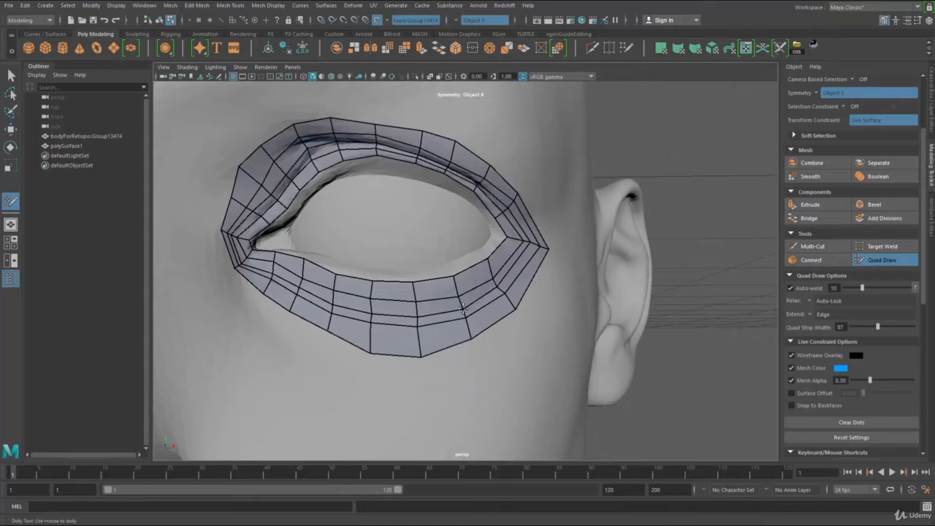
pyautogui.keyDown('alt'); pyautogui.moveTo(503, 293); pyautogui.dragTo(365, 314, button='right'); pyautogui.keyUp('alt')
pyautogui.keyDown('alt'); pyautogui.moveTo(380, 318); pyautogui.dragTo(549, 324, button='middle'); pyautogui.keyUp('alt')
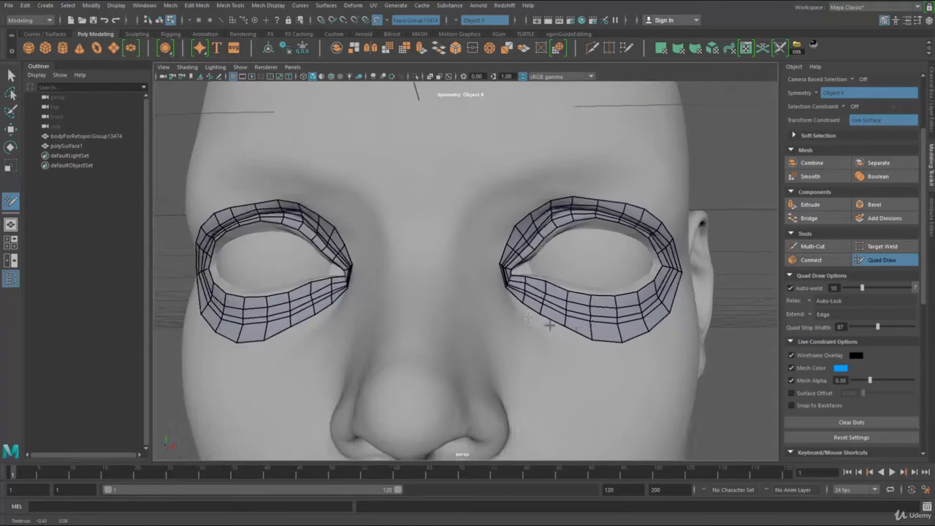
pyautogui.keyDown('alt'); pyautogui.moveTo(548, 324); pyautogui.dragTo(472, 324, button='right'); pyautogui.keyUp('alt')
pyautogui.keyDown('alt'); pyautogui.moveTo(519, 304); pyautogui.dragTo(495, 321); pyautogui.keyUp('alt')
pyautogui.keyDown('alt'); pyautogui.moveTo(495, 320); pyautogui.dragTo(504, 331, button='right'); pyautogui.keyUp('alt')
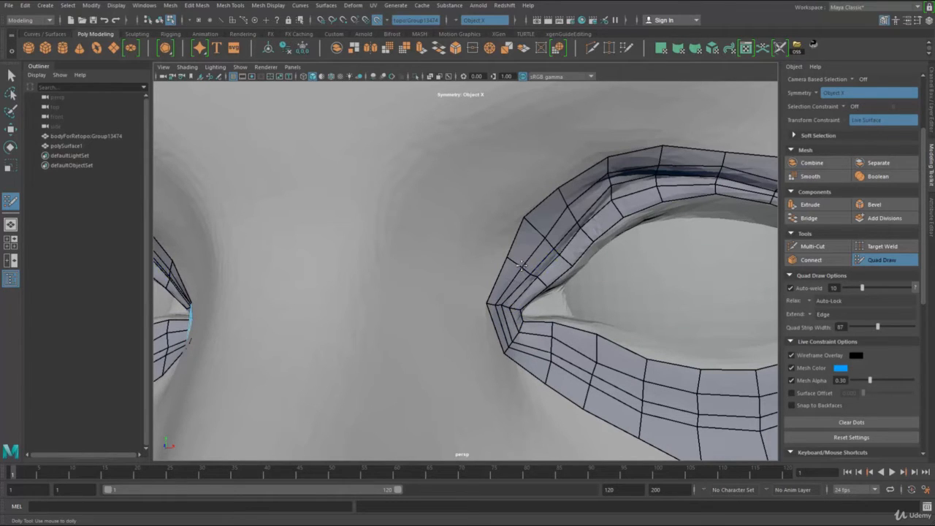
# Move the loop vertices at the outer eye corner outward to even out the spacing
pyautogui.keyDown('alt'); pyautogui.moveTo(487, 243); pyautogui.dragTo(451, 226, button='right'); pyautogui.keyUp('alt')
pyautogui.keyDown('alt'); pyautogui.moveTo(452, 226); pyautogui.dragTo(416, 210, button='middle'); pyautogui.keyUp('alt')
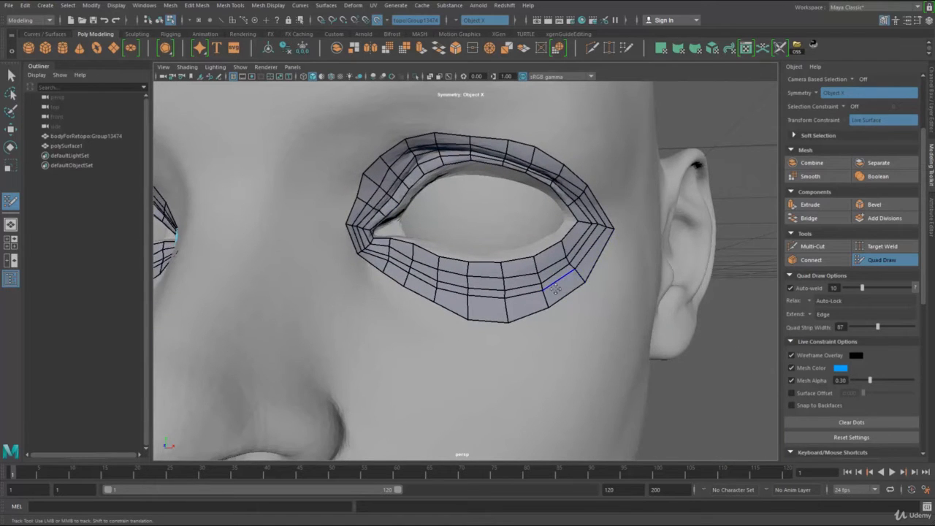
pyautogui.keyDown('alt'); pyautogui.moveTo(485, 310); pyautogui.dragTo(514, 307, button='right'); pyautogui.keyUp('alt')
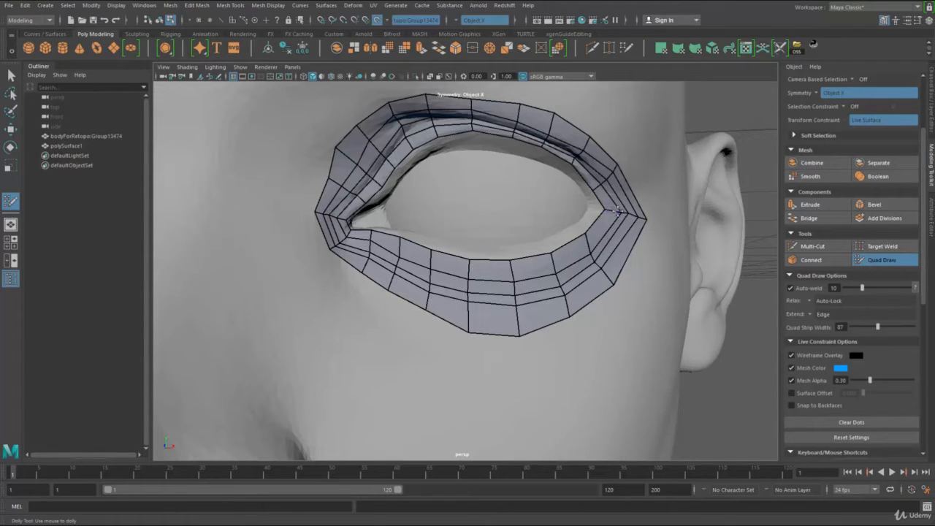
pyautogui.moveTo(618, 211); pyautogui.dragTo(635, 217)
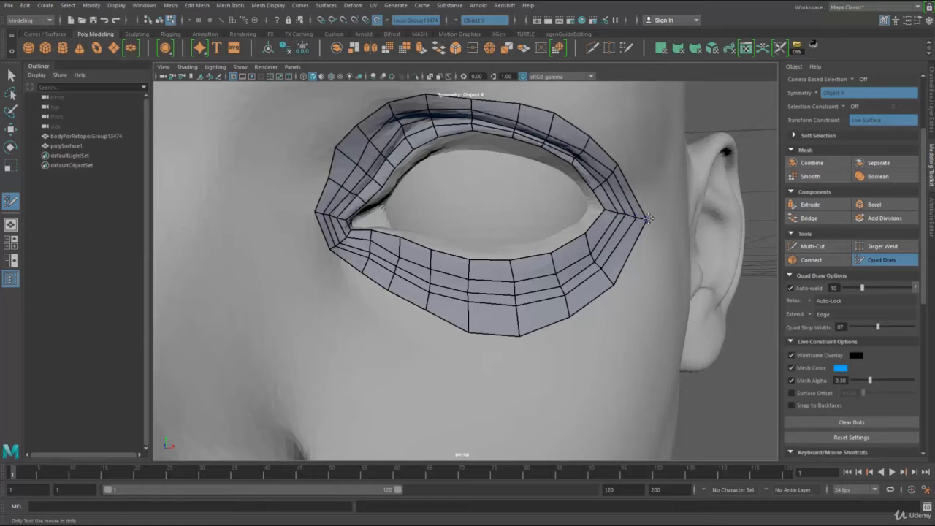
# Add two quads running from the ring's border above the inner eye corner toward the nose bridge
pyautogui.keyDown('alt'); pyautogui.moveTo(593, 208); pyautogui.dragTo(505, 156, button='right'); pyautogui.keyUp('alt')
pyautogui.keyDown('alt'); pyautogui.moveTo(505, 155); pyautogui.dragTo(543, 199, button='middle'); pyautogui.keyUp('alt')
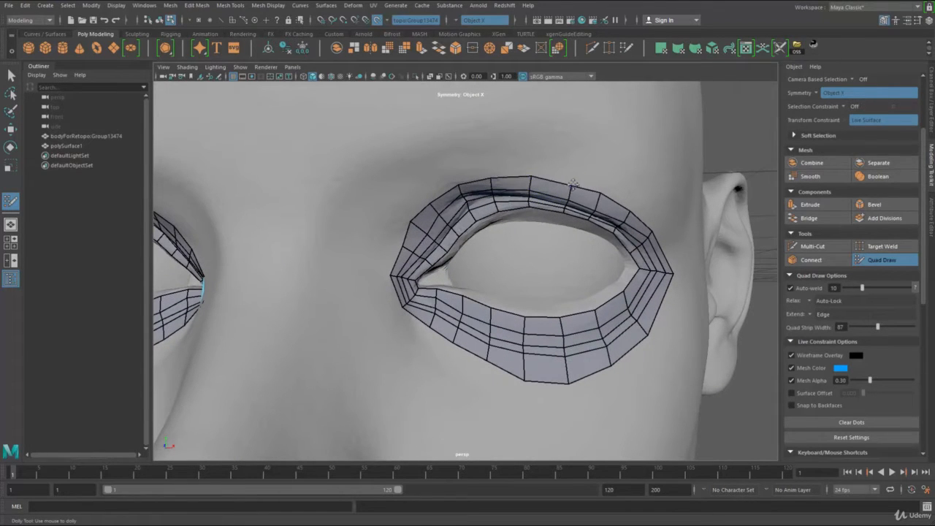
pyautogui.keyDown('alt'); pyautogui.moveTo(558, 208); pyautogui.dragTo(425, 256); pyautogui.keyUp('alt')
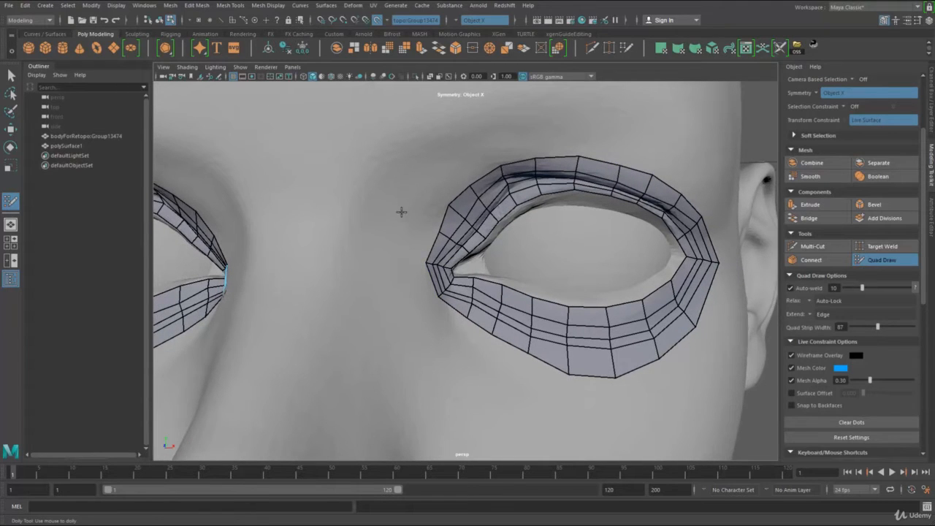
pyautogui.keyDown('alt'); pyautogui.moveTo(402, 212); pyautogui.dragTo(439, 219, button='middle'); pyautogui.keyUp('alt')
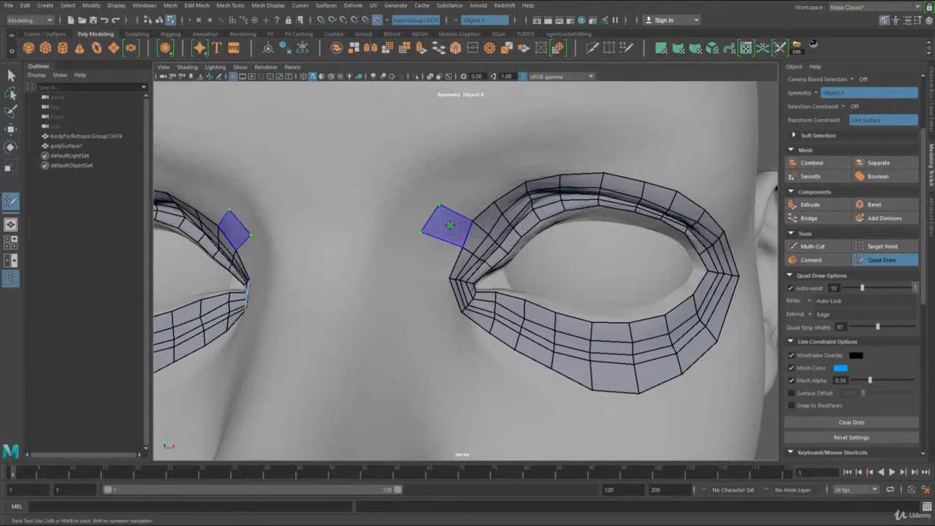
pyautogui.keyDown('shift'); pyautogui.click(447, 225); pyautogui.keyUp('shift')
pyautogui.keyDown('shift'); pyautogui.click(382, 225); pyautogui.keyUp('shift')
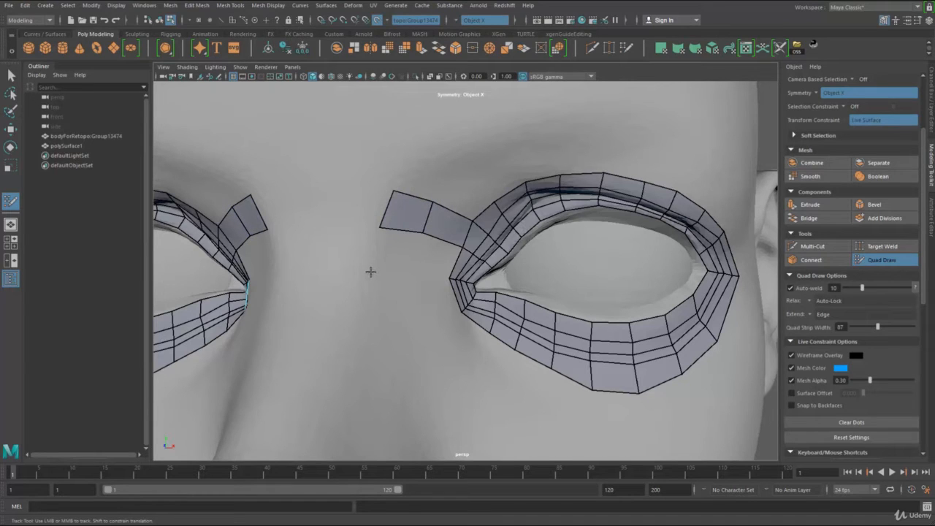
# Extend the new strip down beside the nose bridge with four quads joined to the inner eye corner
pyautogui.keyDown('shift'); pyautogui.click(419, 276); pyautogui.keyUp('shift')
pyautogui.click(371, 326)
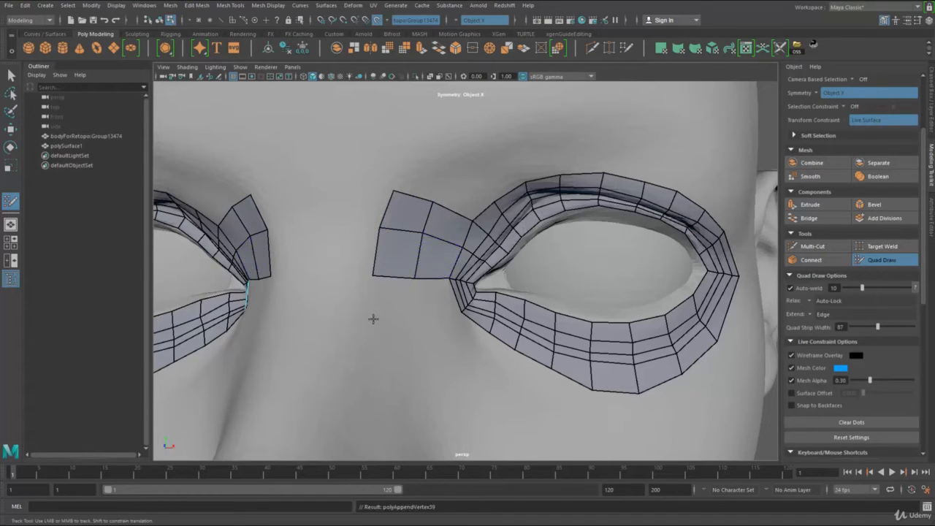
pyautogui.keyDown('shift'); pyautogui.click(409, 328); pyautogui.keyUp('shift')
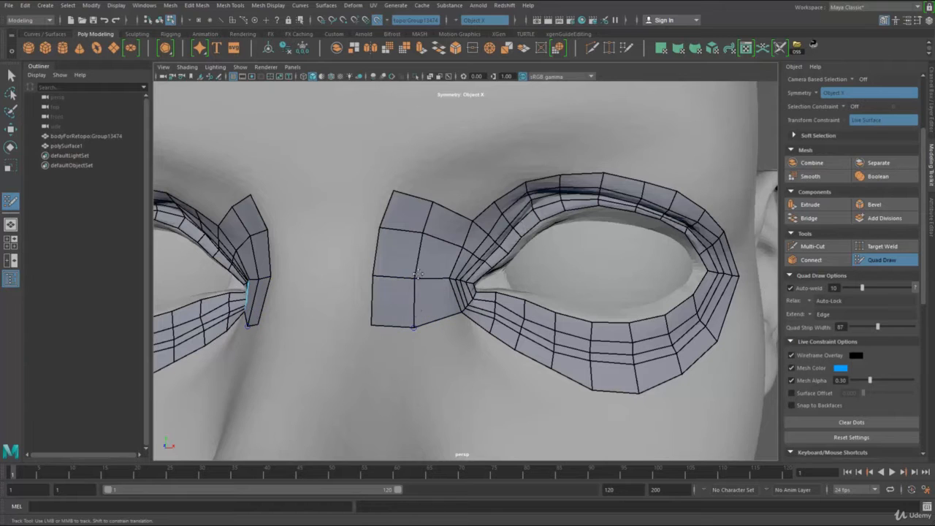
# Pull the strip's top corner vertex upward and continue the two-quad-wide strip over the inner part of the upper lid
pyautogui.keyDown('alt'); pyautogui.moveTo(409, 328); pyautogui.dragTo(390, 204); pyautogui.keyUp('alt')
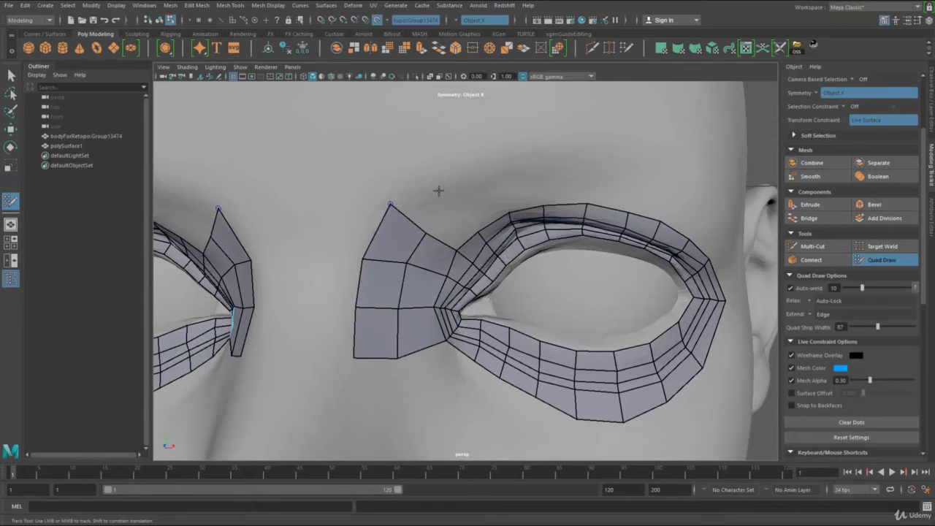
pyautogui.keyDown('shift'); pyautogui.click(462, 194); pyautogui.keyUp('shift')
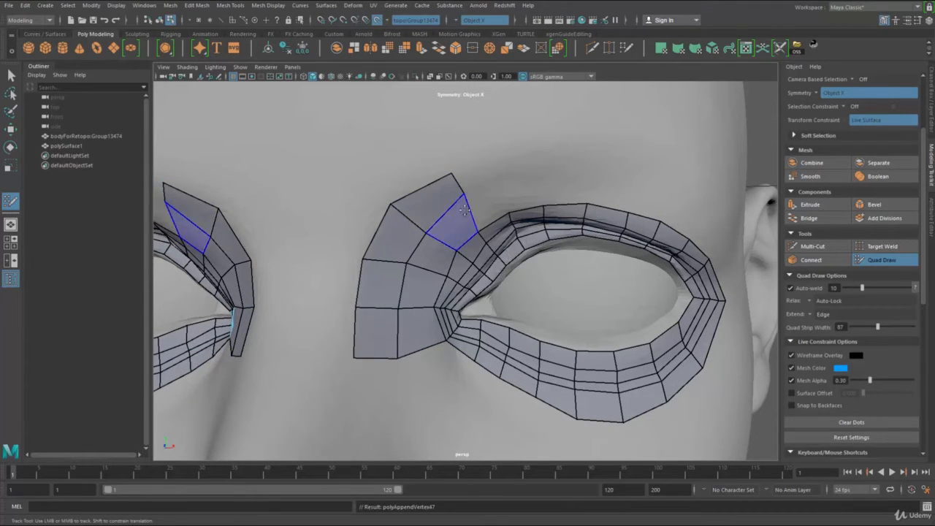
pyautogui.keyDown('alt'); pyautogui.moveTo(468, 200); pyautogui.dragTo(359, 244, button='right'); pyautogui.keyUp('alt')
pyautogui.keyDown('alt'); pyautogui.moveTo(359, 244); pyautogui.dragTo(494, 195); pyautogui.keyUp('alt')
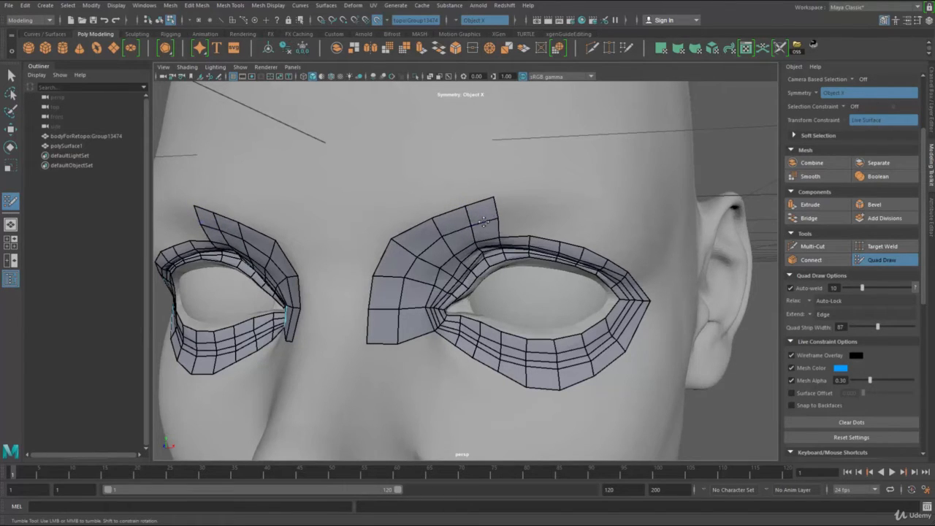
pyautogui.keyDown('alt'); pyautogui.moveTo(413, 231); pyautogui.dragTo(477, 222, button='right'); pyautogui.keyUp('alt')
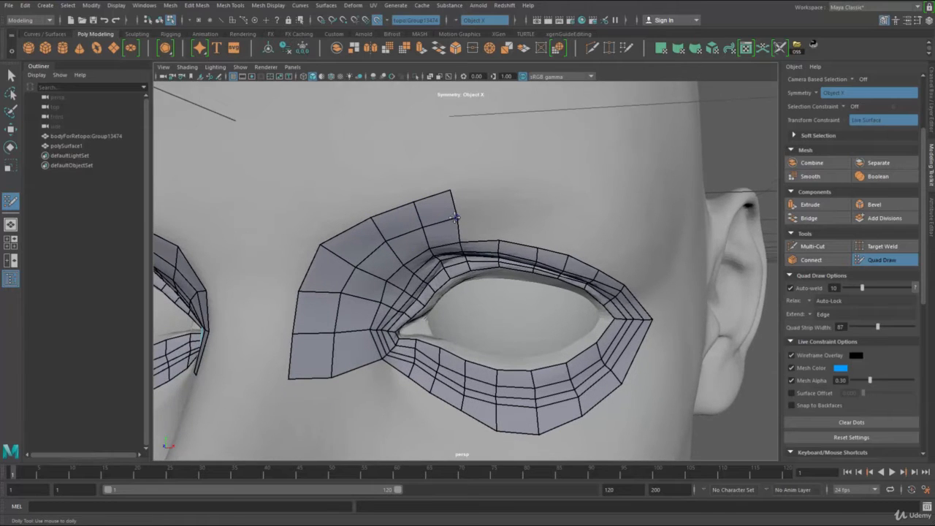
# Extend a row of quads outward along the rest of the upper lid and weld its inner end to the existing strip
pyautogui.moveTo(479, 244); pyautogui.dragTo(485, 214, button='middle')
pyautogui.hotkey('ctrl', 'z')
pyautogui.moveTo(646, 309)
pyautogui.mouseDown()
pyautogui.moveTo(667, 275)
pyautogui.moveTo(636, 241)
pyautogui.moveTo(653, 236)
pyautogui.moveTo(633, 210)
pyautogui.moveTo(626, 219)
pyautogui.moveTo(501, 205)
pyautogui.moveTo(477, 189)
pyautogui.moveTo(500, 211)
pyautogui.mouseUp()
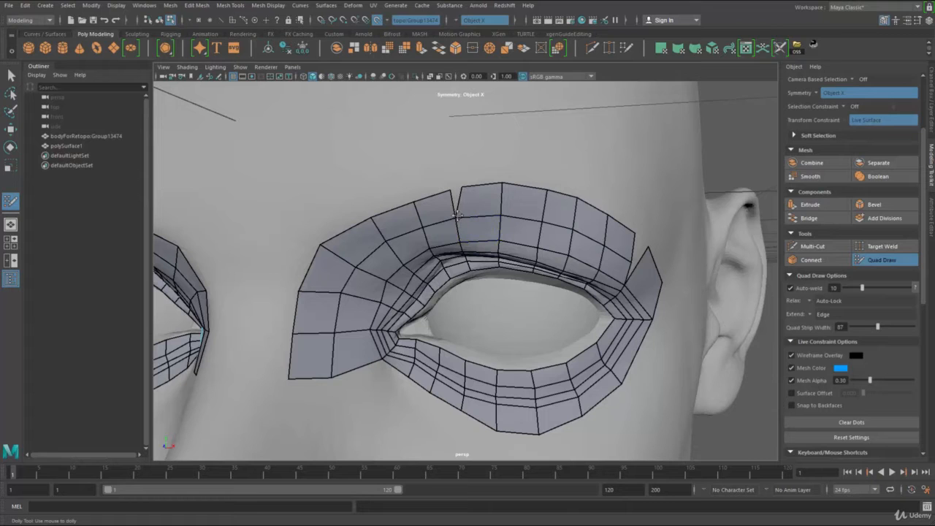
pyautogui.moveTo(462, 188); pyautogui.dragTo(451, 190)
pyautogui.keyDown('alt'); pyautogui.moveTo(490, 199); pyautogui.dragTo(478, 199, button='middle'); pyautogui.keyUp('alt')
pyautogui.moveTo(480, 184); pyautogui.dragTo(477, 186)
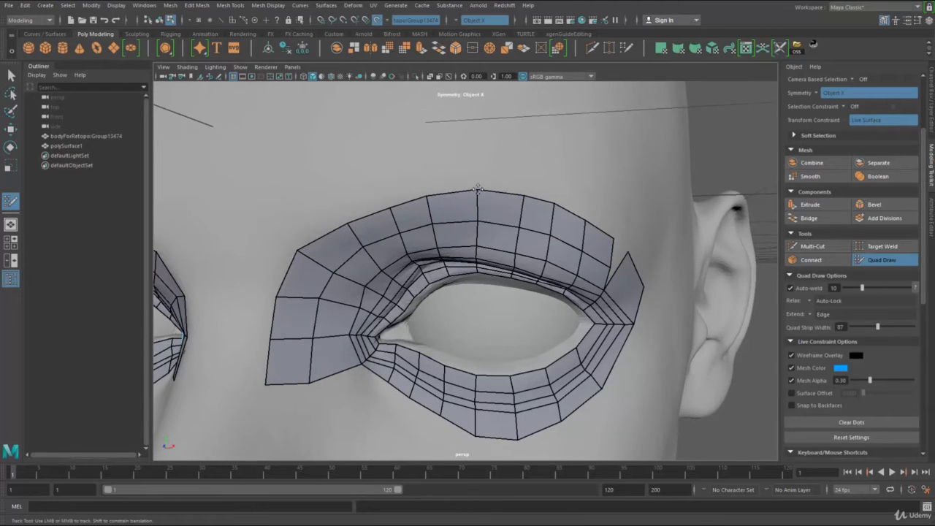
# Close the gap in the new row near the outer eye corner by welding its split border vertices
pyautogui.keyDown('alt'); pyautogui.moveTo(483, 198); pyautogui.dragTo(417, 194, button='middle'); pyautogui.keyUp('alt')
pyautogui.keyDown('alt'); pyautogui.moveTo(417, 195); pyautogui.dragTo(532, 249, button='right'); pyautogui.keyUp('alt')
pyautogui.keyDown('alt'); pyautogui.moveTo(532, 249); pyautogui.dragTo(484, 241, button='middle'); pyautogui.keyUp('alt')
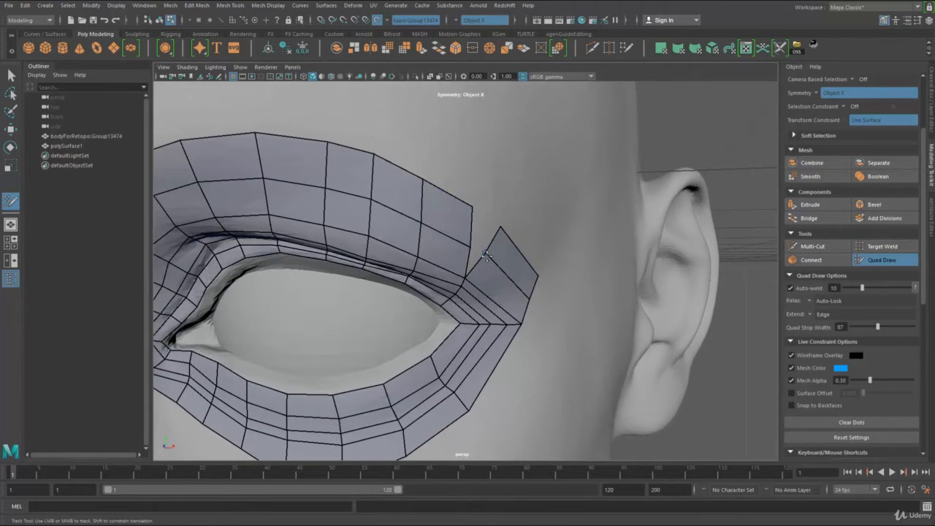
pyautogui.moveTo(486, 255); pyautogui.dragTo(494, 224)
pyautogui.keyDown('alt'); pyautogui.moveTo(476, 249); pyautogui.dragTo(519, 292, button='right'); pyautogui.keyUp('alt')
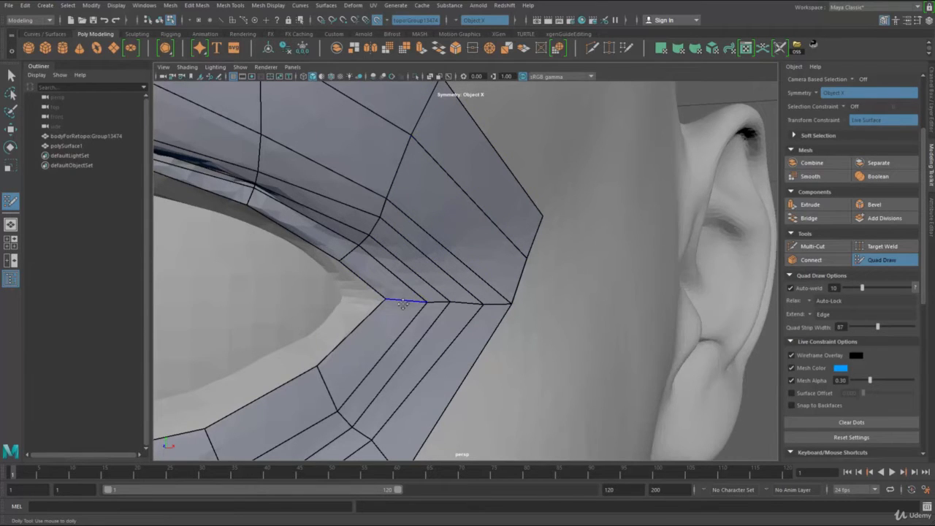
# Move the loop vertices at the outer eye corner upward so the loops fan diagonally toward the temple
pyautogui.moveTo(403, 303); pyautogui.dragTo(431, 277)
pyautogui.moveTo(483, 304); pyautogui.dragTo(452, 264)
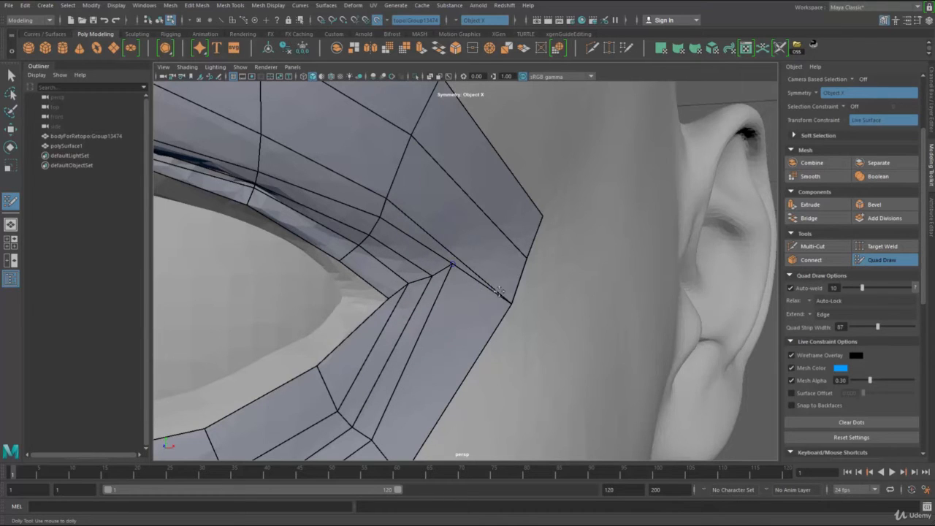
pyautogui.moveTo(511, 302)
pyautogui.mouseDown()
pyautogui.moveTo(478, 250)
pyautogui.moveTo(513, 240)
pyautogui.moveTo(504, 231)
pyautogui.moveTo(542, 200)
pyautogui.mouseUp()
pyautogui.hotkey('ctrl', 'z')
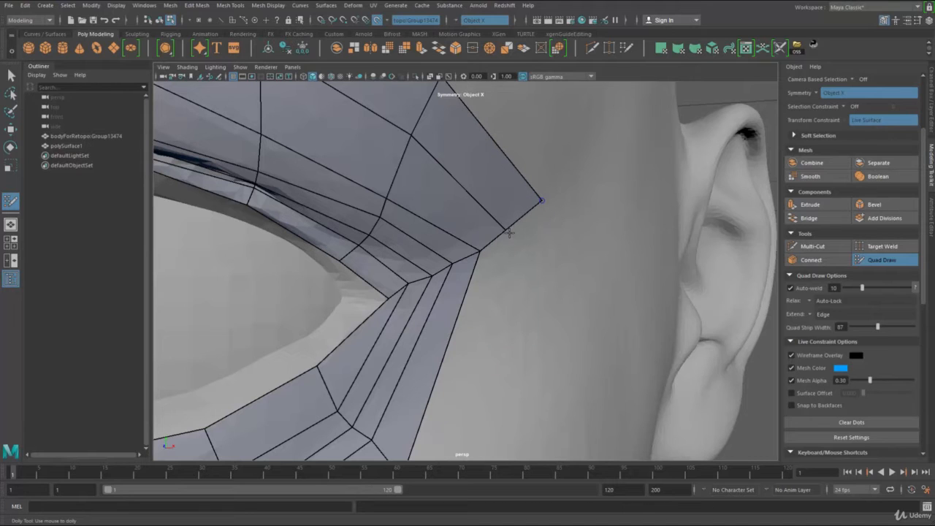
pyautogui.moveTo(506, 231); pyautogui.dragTo(478, 247)
pyautogui.moveTo(542, 200); pyautogui.dragTo(542, 183)
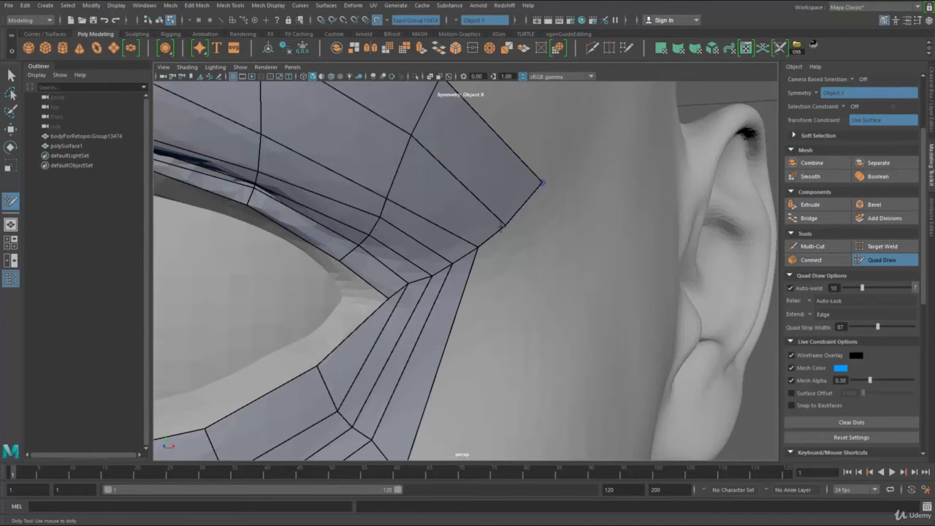
pyautogui.keyDown('alt'); pyautogui.moveTo(502, 228); pyautogui.dragTo(515, 263, button='right'); pyautogui.keyUp('alt')
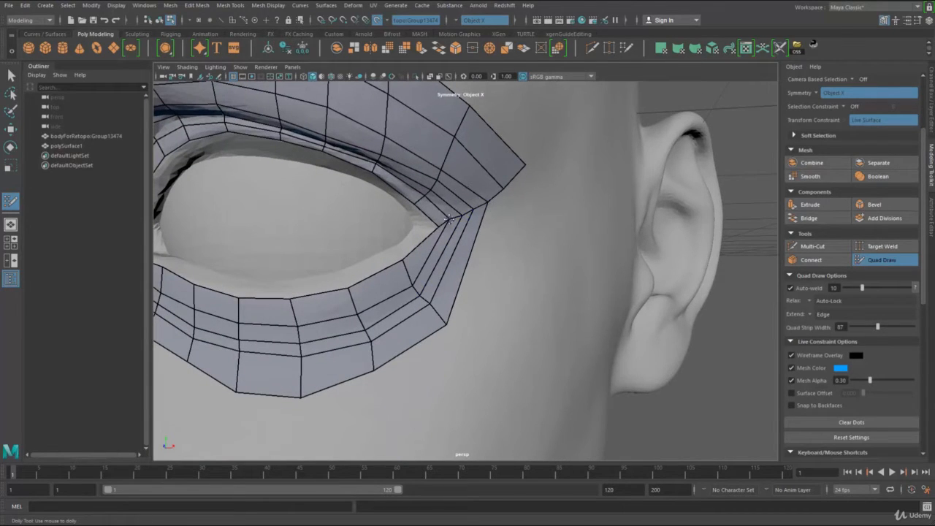
pyautogui.moveTo(449, 219); pyautogui.dragTo(436, 222)
# Add two quads side by side below the outer eye corner, joining the upper strip to the lower lid ring
pyautogui.keyDown('alt'); pyautogui.moveTo(493, 227); pyautogui.dragTo(499, 237); pyautogui.keyUp('alt')
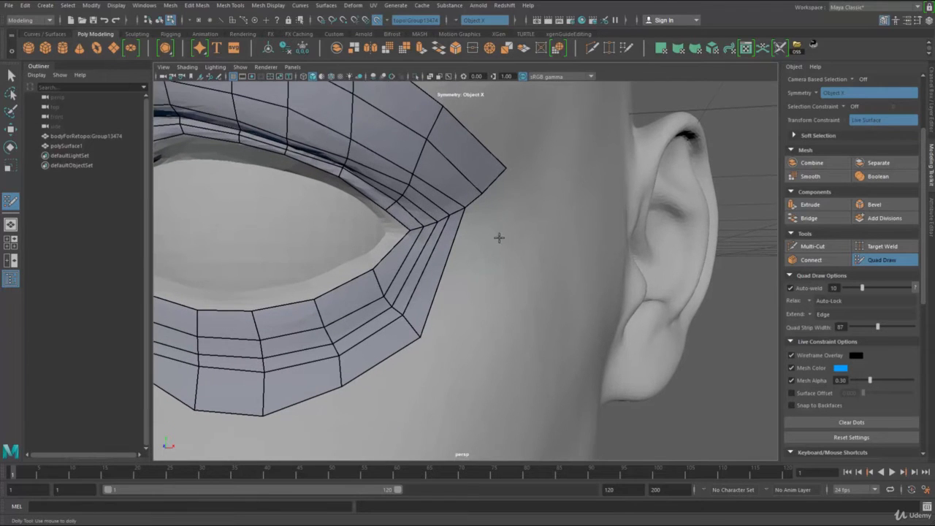
pyautogui.click(479, 315)
pyautogui.keyDown('shift'); pyautogui.click(478, 268); pyautogui.keyUp('shift')
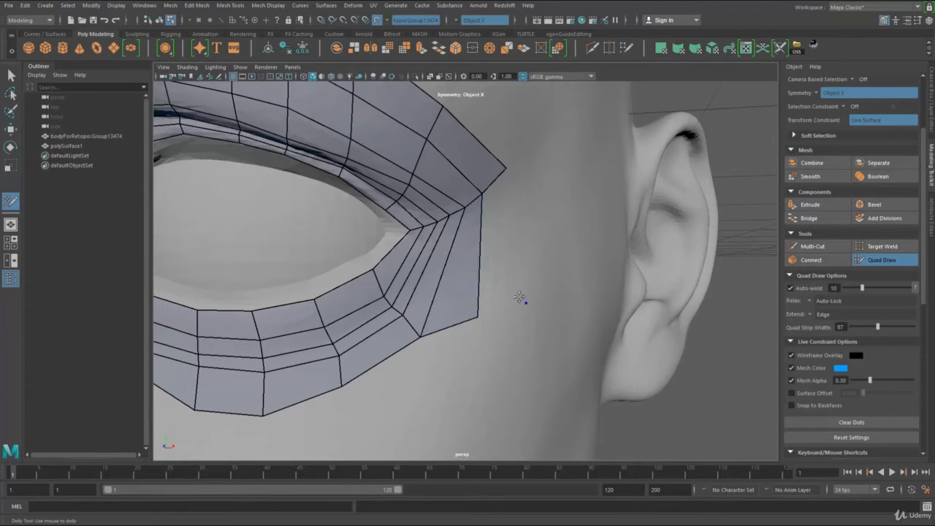
pyautogui.keyDown('shift'); pyautogui.click(510, 242); pyautogui.keyUp('shift')
# Adjust the upper and lower vertices of the new outer-corner quads to even out their shape and spacing
pyautogui.moveTo(506, 168); pyautogui.dragTo(510, 172)
pyautogui.moveTo(480, 200); pyautogui.dragTo(451, 219)
pyautogui.moveTo(509, 172); pyautogui.dragTo(486, 206)
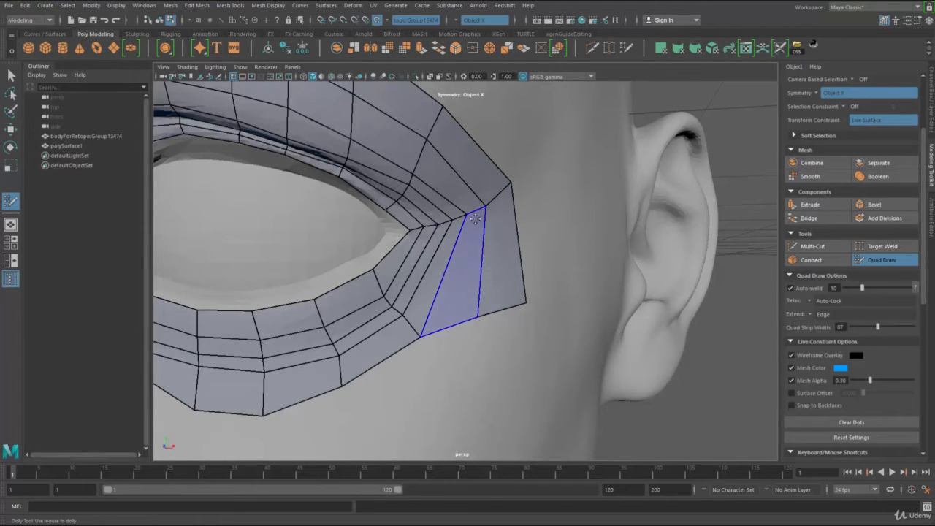
pyautogui.moveTo(420, 336); pyautogui.dragTo(422, 338)
pyautogui.moveTo(478, 317); pyautogui.dragTo(474, 325)
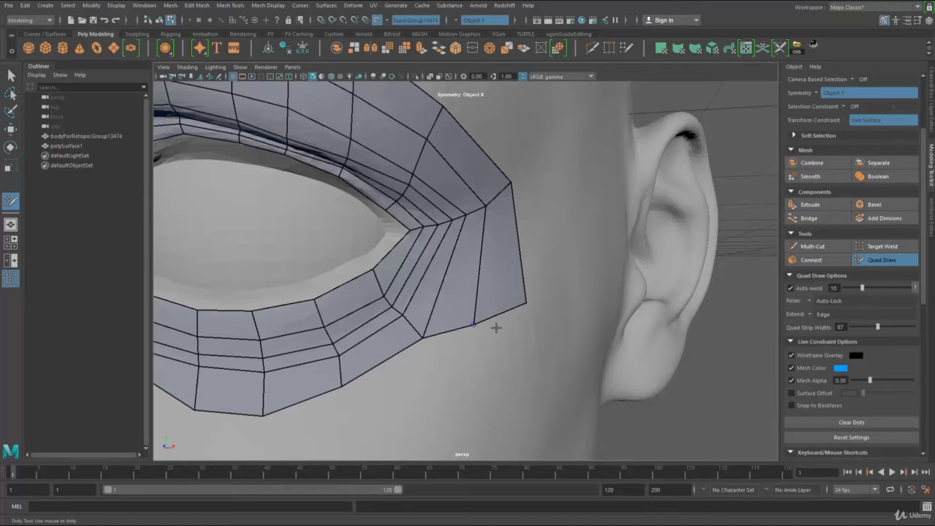
pyautogui.moveTo(525, 304); pyautogui.dragTo(513, 349)
pyautogui.moveTo(474, 325); pyautogui.dragTo(511, 360)
# Fill the nose bridge between the two eye rings with three rows of quads meeting at the centre line
pyautogui.keyDown('alt'); pyautogui.moveTo(511, 360); pyautogui.dragTo(320, 342, button='right'); pyautogui.keyUp('alt')
pyautogui.keyDown('alt'); pyautogui.moveTo(320, 343); pyautogui.dragTo(434, 362, button='middle'); pyautogui.keyUp('alt')
pyautogui.keyDown('alt'); pyautogui.moveTo(434, 362); pyautogui.dragTo(463, 358); pyautogui.keyUp('alt')
pyautogui.keyDown('alt'); pyautogui.moveTo(401, 302); pyautogui.dragTo(438, 321, button='middle'); pyautogui.keyUp('alt')
pyautogui.keyDown('alt'); pyautogui.moveTo(438, 322); pyautogui.dragTo(480, 298, button='right'); pyautogui.keyUp('alt')
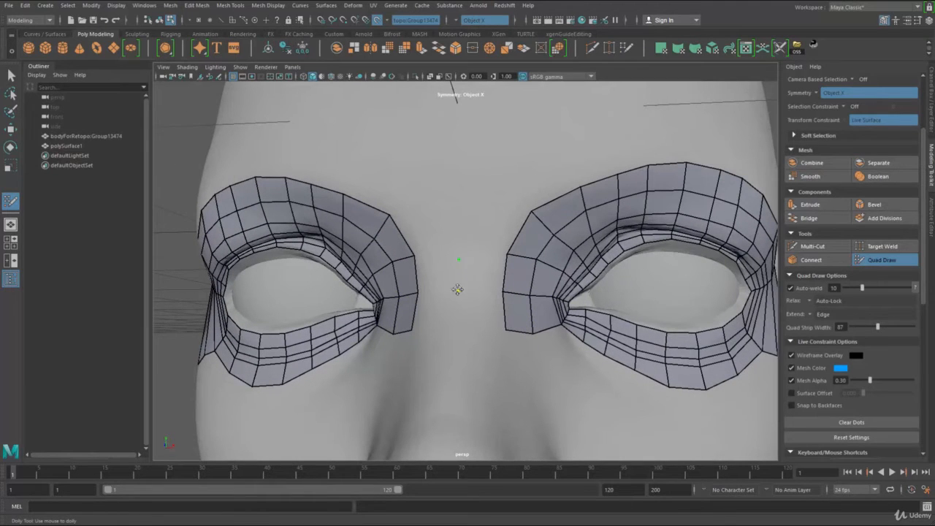
pyautogui.keyDown('shift'); pyautogui.click(480, 290); pyautogui.keyUp('shift')
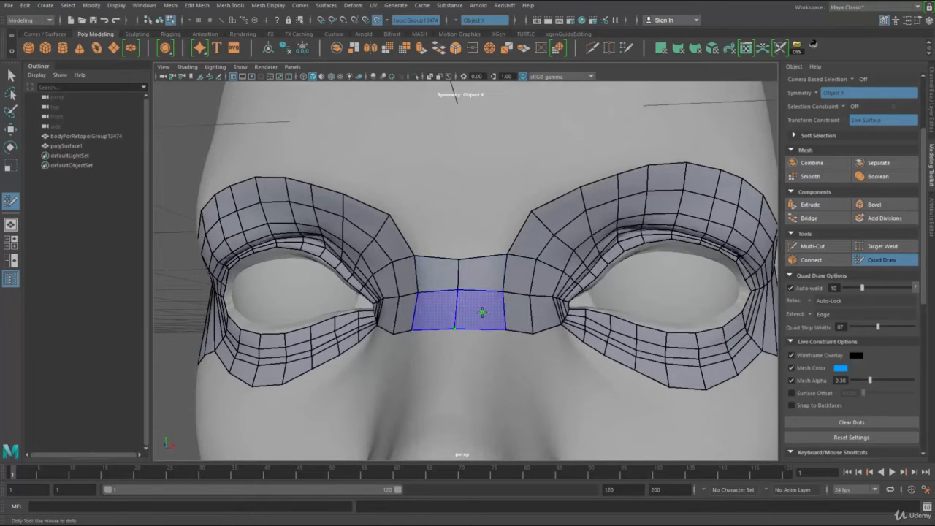
pyautogui.keyDown('shift'); pyautogui.click(483, 313); pyautogui.keyUp('shift')
pyautogui.keyDown('alt'); pyautogui.moveTo(489, 188); pyautogui.dragTo(467, 202, button='middle'); pyautogui.keyUp('alt')
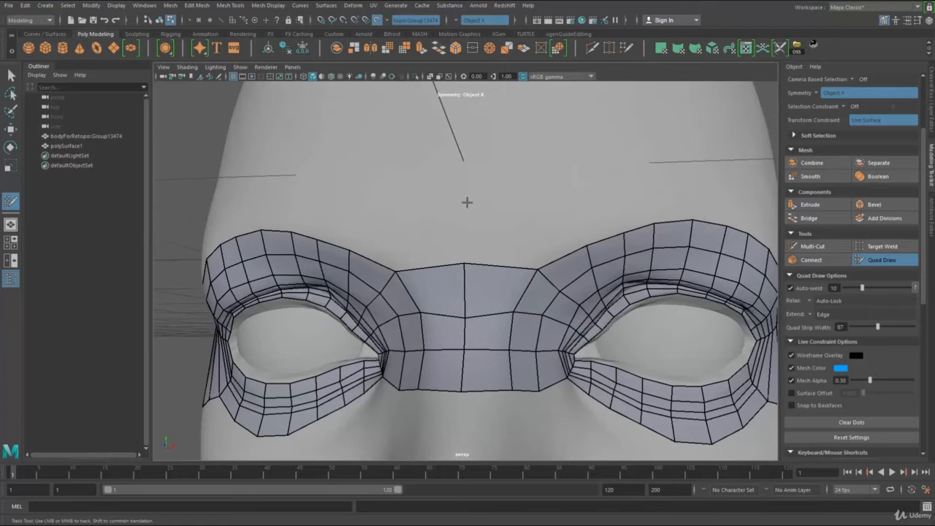
# Build a row of five quads per side above the brow, from the forehead's centre line outward
pyautogui.keyDown('shift'); pyautogui.click(496, 200); pyautogui.keyUp('shift')
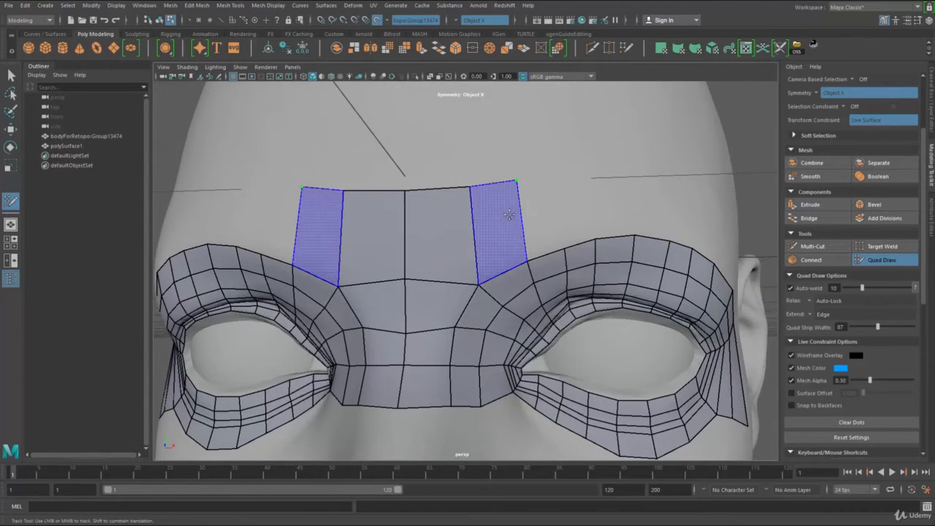
pyautogui.keyDown('shift'); pyautogui.click(503, 219); pyautogui.keyUp('shift')
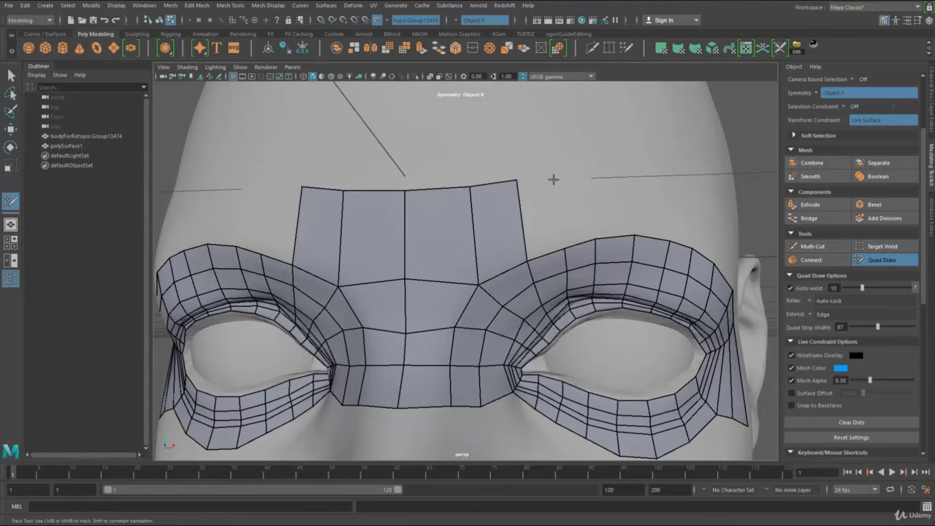
pyautogui.keyDown('shift'); pyautogui.click(545, 215); pyautogui.keyUp('shift')
pyautogui.click(594, 177)
pyautogui.keyDown('shift'); pyautogui.click(582, 218); pyautogui.keyUp('shift')
pyautogui.click(642, 177)
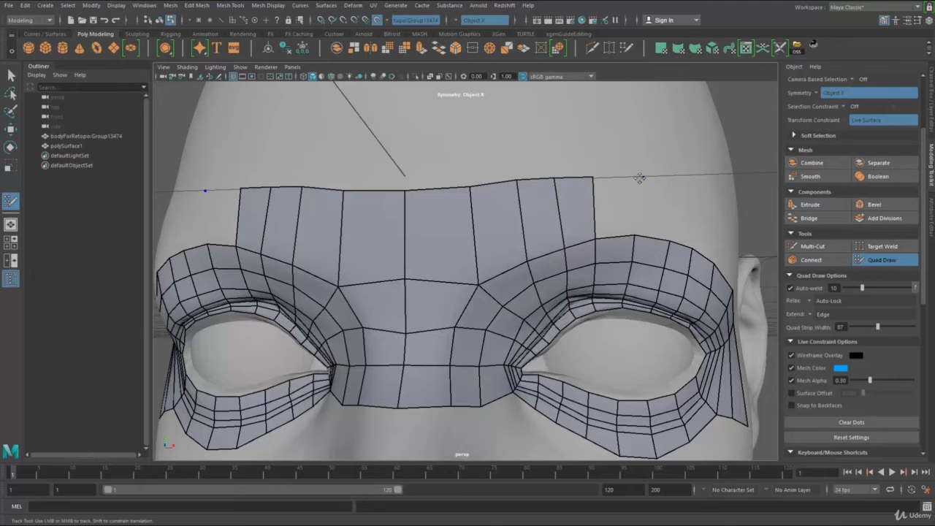
pyautogui.keyDown('shift'); pyautogui.click(618, 206); pyautogui.keyUp('shift')
pyautogui.moveTo(645, 177); pyautogui.dragTo(638, 180)
pyautogui.scroll(-3, 622, 184)
pyautogui.scroll(1, 541, 256)
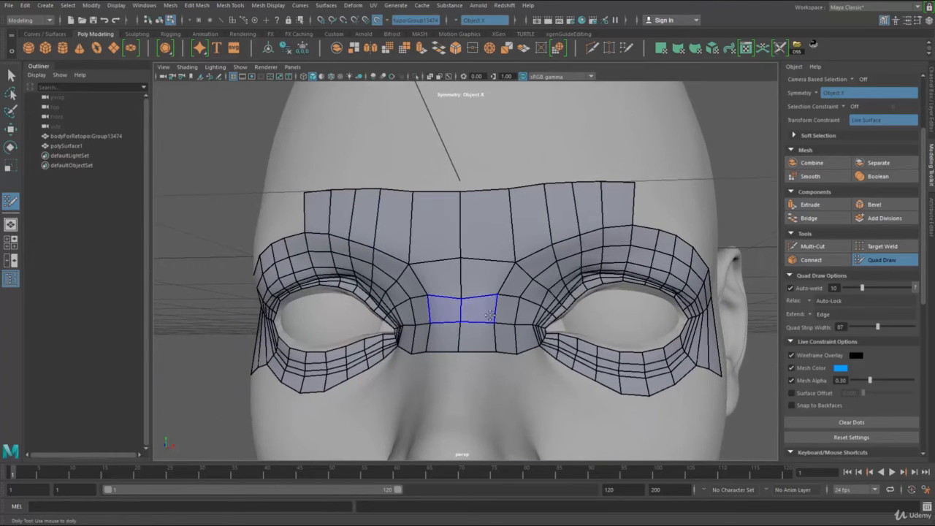
pyautogui.moveTo(482, 343)
pyautogui.keyDown('ctrl'); pyautogui.keyDown('shift'); pyautogui.mouseDown()
pyautogui.moveTo(502, 229)
pyautogui.moveTo(619, 214)
pyautogui.mouseUp(); pyautogui.keyUp('shift'); pyautogui.keyUp('ctrl')
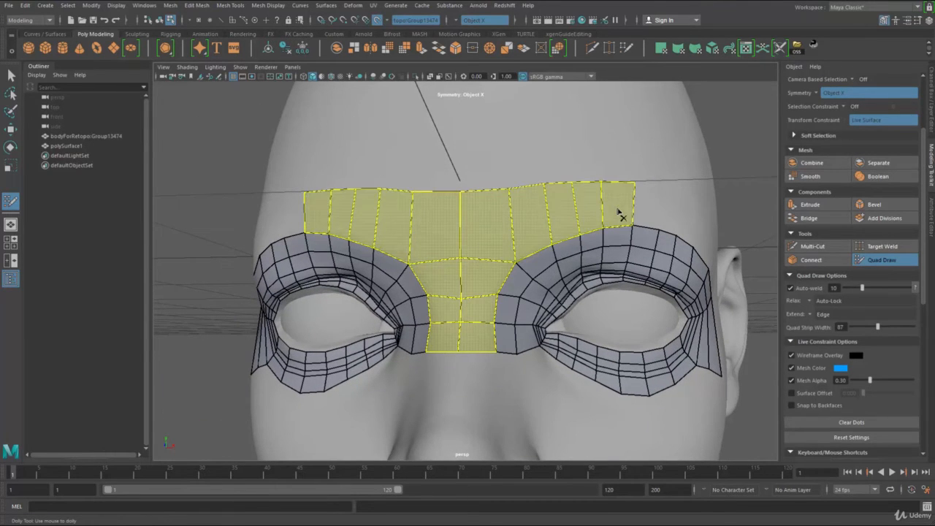
pyautogui.keyDown('ctrl'); pyautogui.keyDown('shift'); pyautogui.moveTo(605, 245); pyautogui.dragTo(603, 247); pyautogui.keyUp('shift'); pyautogui.keyUp('ctrl')
pyautogui.hotkey('ctrl', 'z')
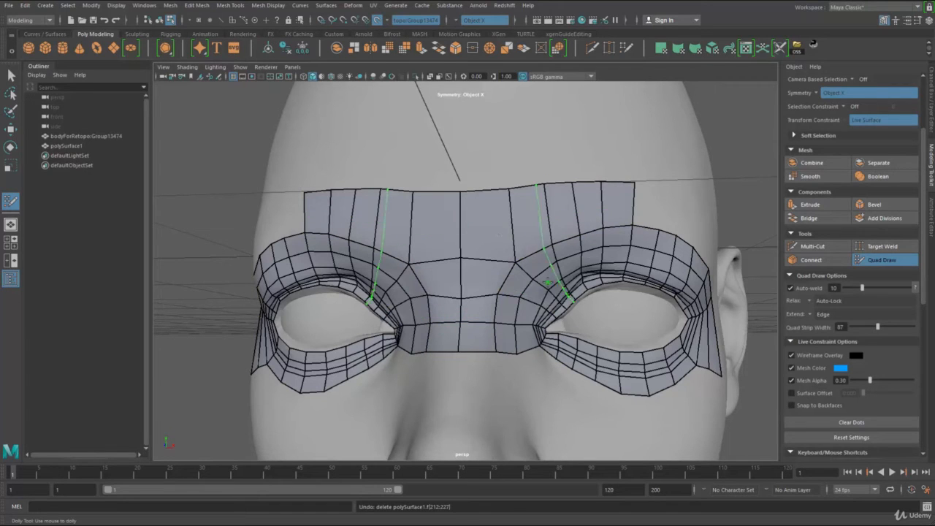
pyautogui.moveTo(505, 338)
pyautogui.keyDown('ctrl'); pyautogui.keyDown('shift'); pyautogui.mouseDown()
pyautogui.moveTo(522, 281)
pyautogui.moveTo(622, 241)
pyautogui.moveTo(562, 272)
pyautogui.moveTo(517, 337)
pyautogui.moveTo(525, 346)
pyautogui.moveTo(539, 334)
pyautogui.mouseUp(); pyautogui.keyUp('shift'); pyautogui.keyUp('ctrl')
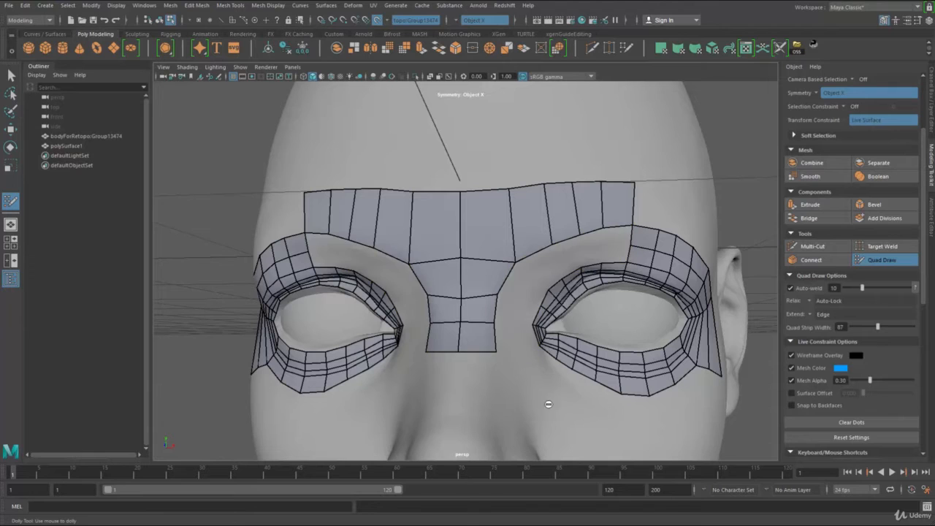
pyautogui.moveTo(479, 342)
pyautogui.keyDown('ctrl'); pyautogui.keyDown('shift'); pyautogui.mouseDown()
pyautogui.moveTo(489, 229)
pyautogui.moveTo(615, 217)
pyautogui.mouseUp(); pyautogui.keyUp('shift'); pyautogui.keyUp('ctrl')
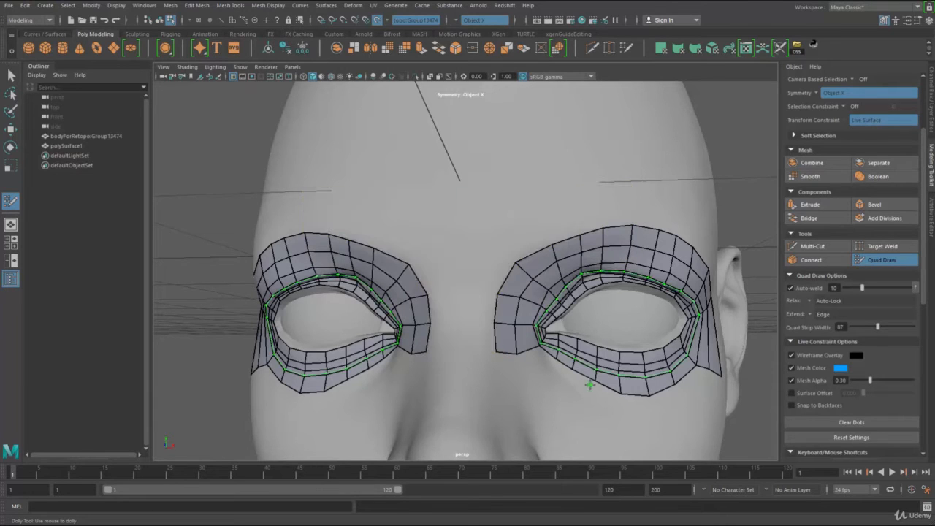
pyautogui.hotkey('ctrl', 'z')
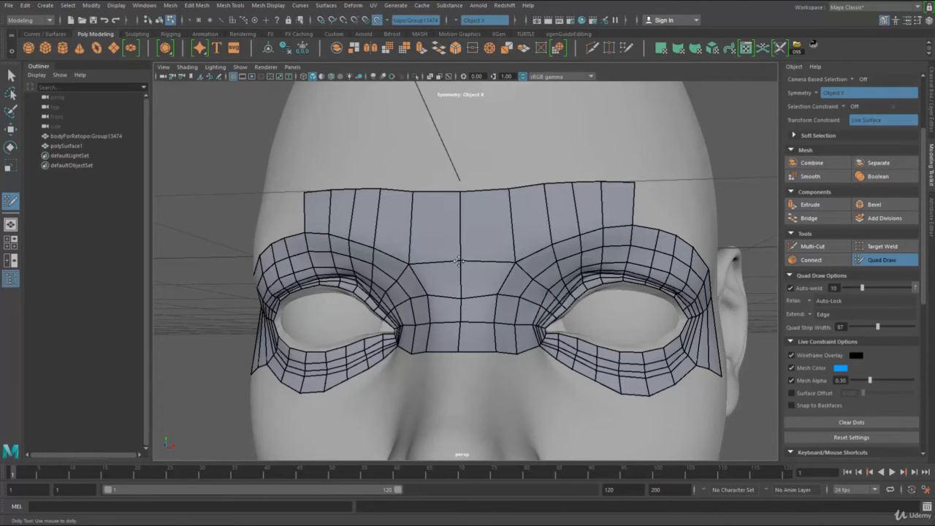
pyautogui.moveTo(486, 229)
pyautogui.keyDown('ctrl'); pyautogui.keyDown('shift'); pyautogui.mouseDown()
pyautogui.moveTo(482, 349)
pyautogui.moveTo(563, 216)
pyautogui.moveTo(630, 212)
pyautogui.mouseUp(); pyautogui.keyUp('shift'); pyautogui.keyUp('ctrl')
pyautogui.hotkey('ctrl', 'z')
pyautogui.moveTo(473, 338)
pyautogui.keyDown('ctrl'); pyautogui.keyDown('shift'); pyautogui.mouseDown()
pyautogui.moveTo(477, 251)
pyautogui.moveTo(626, 209)
pyautogui.mouseUp(); pyautogui.keyUp('shift'); pyautogui.keyUp('ctrl')
pyautogui.keyDown('ctrl'); pyautogui.keyDown('shift'); pyautogui.moveTo(549, 213); pyautogui.dragTo(550, 213); pyautogui.keyUp('shift'); pyautogui.keyUp('ctrl')
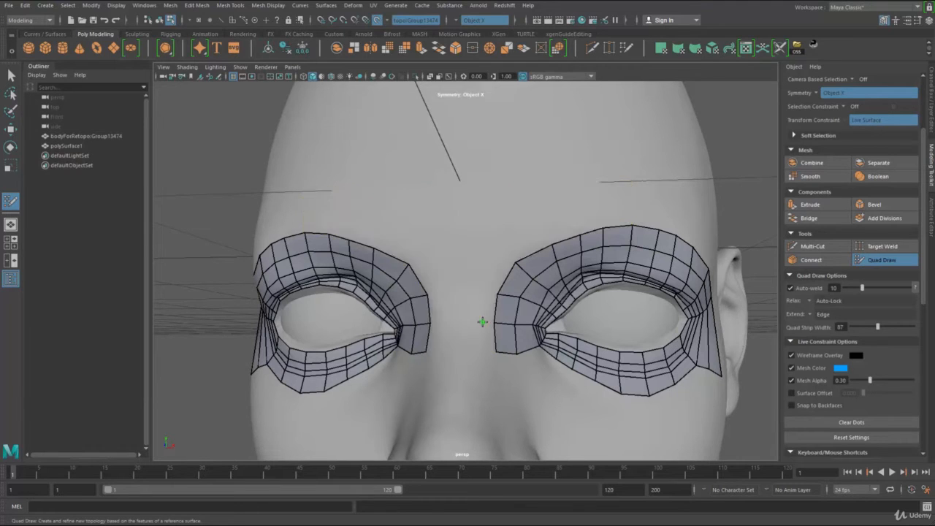
pyautogui.hotkey('ctrl', 'z')
pyautogui.moveTo(481, 335)
pyautogui.keyDown('ctrl'); pyautogui.keyDown('shift'); pyautogui.mouseDown()
pyautogui.moveTo(502, 219)
pyautogui.moveTo(623, 210)
pyautogui.mouseUp(); pyautogui.keyUp('shift'); pyautogui.keyUp('ctrl')
pyautogui.hotkey('ctrl', 'z')
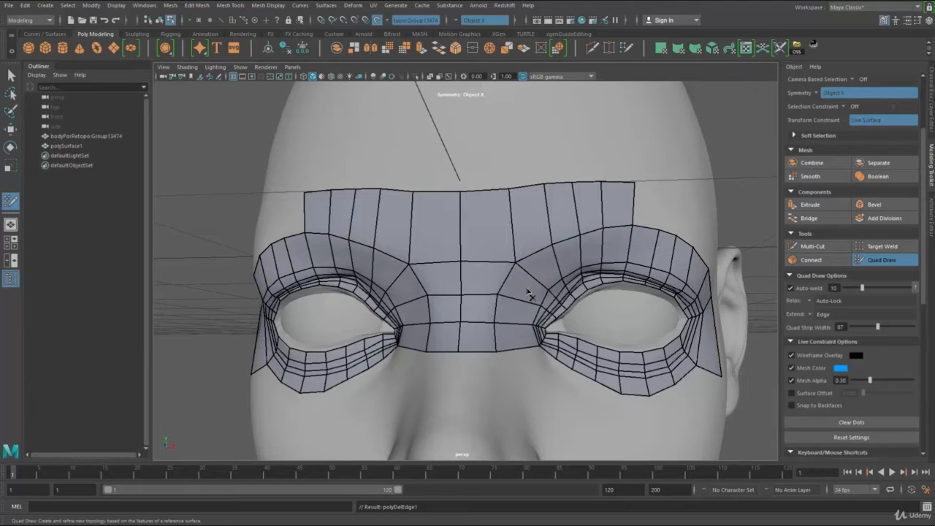
pyautogui.keyDown('ctrl'); pyautogui.keyDown('shift'); pyautogui.click(505, 315); pyautogui.keyUp('shift'); pyautogui.keyUp('ctrl')
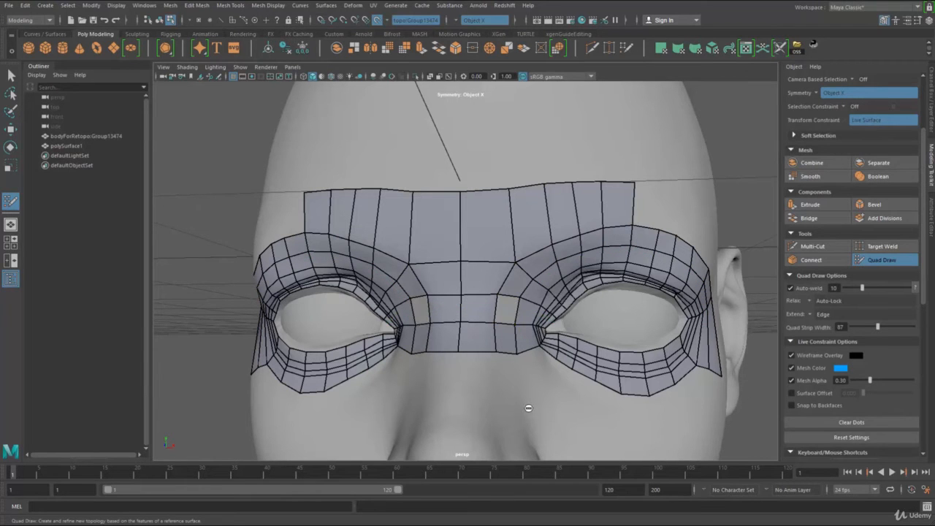
pyautogui.hotkey('ctrl', 'z')
# Nudge the border vertex of the strip beside the outer eye corner to refine its outline
pyautogui.keyDown('alt'); pyautogui.moveTo(492, 359); pyautogui.dragTo(431, 362, button='right'); pyautogui.keyUp('alt')
pyautogui.keyDown('alt'); pyautogui.moveTo(431, 362); pyautogui.dragTo(408, 363); pyautogui.keyUp('alt')
pyautogui.scroll(10, 468, 354)
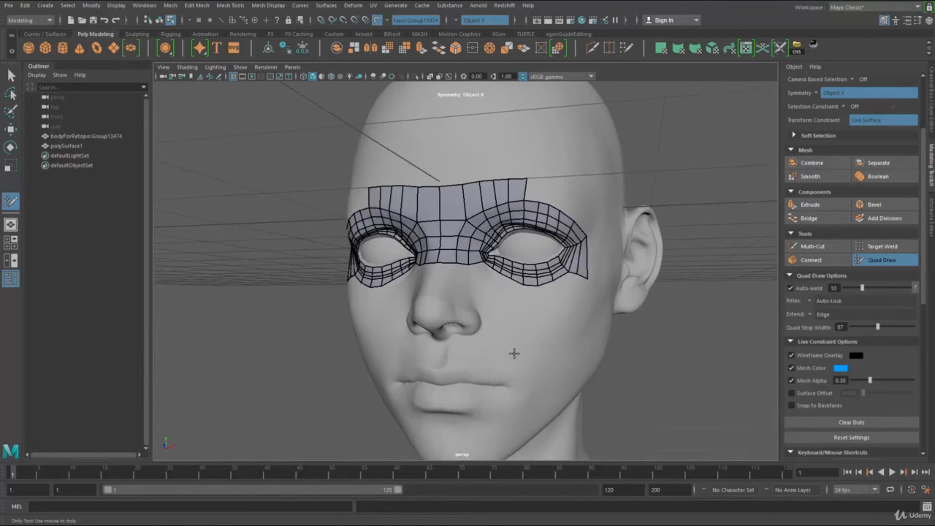
pyautogui.keyDown('alt'); pyautogui.moveTo(479, 333); pyautogui.dragTo(418, 354, button='middle'); pyautogui.keyUp('alt')
pyautogui.moveTo(596, 269); pyautogui.dragTo(599, 272)
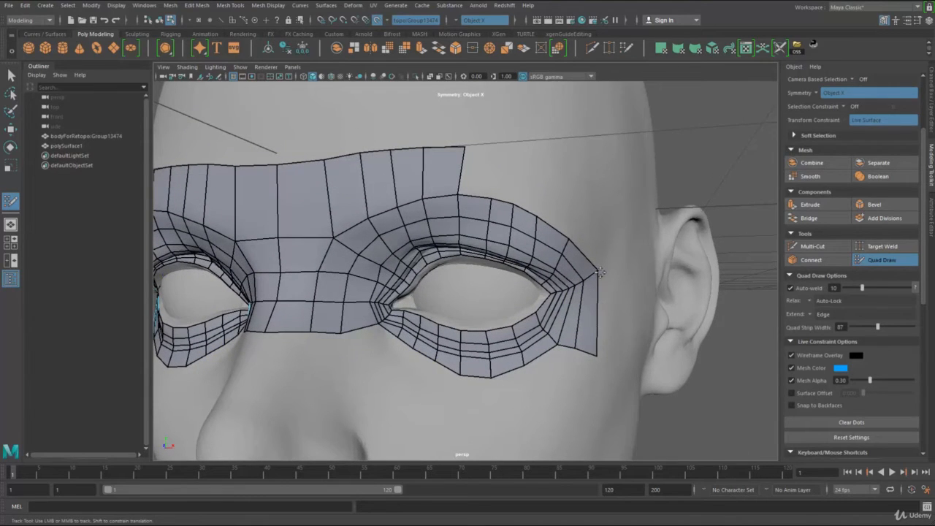
pyautogui.scroll(-3, 578, 352)
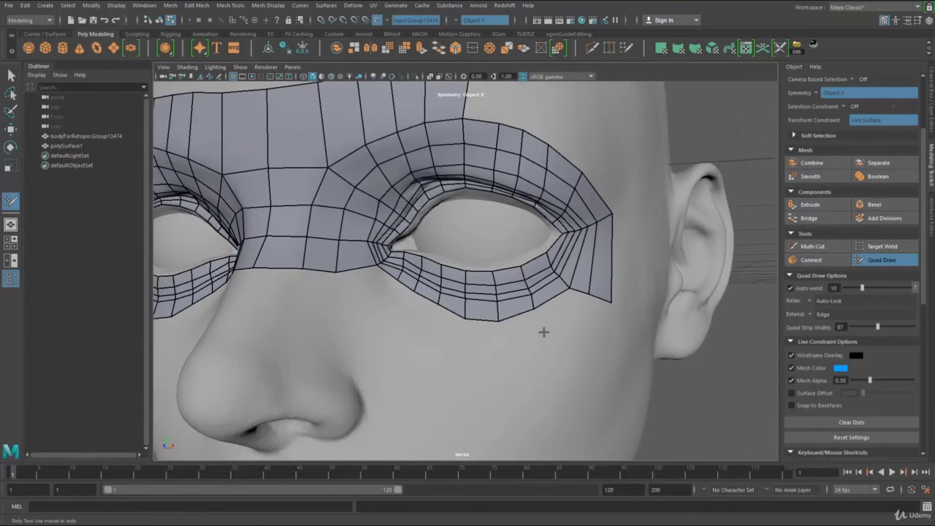
# Add a row of quads beneath the lower lid up to the nose bridge and pull its inner border vertices downward
pyautogui.keyDown('shift'); pyautogui.click(553, 316); pyautogui.keyUp('shift')
pyautogui.keyDown('shift'); pyautogui.click(516, 329); pyautogui.keyUp('shift')
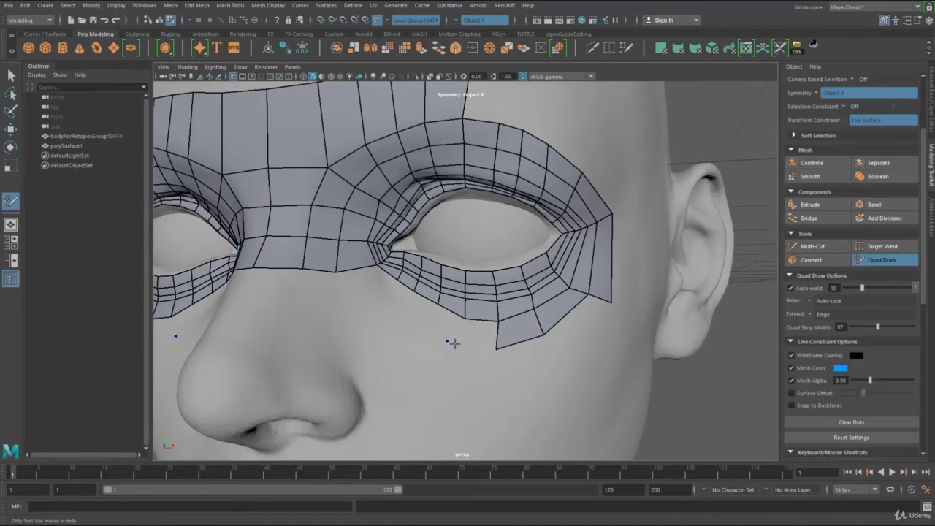
pyautogui.keyDown('shift'); pyautogui.click(445, 330); pyautogui.keyUp('shift')
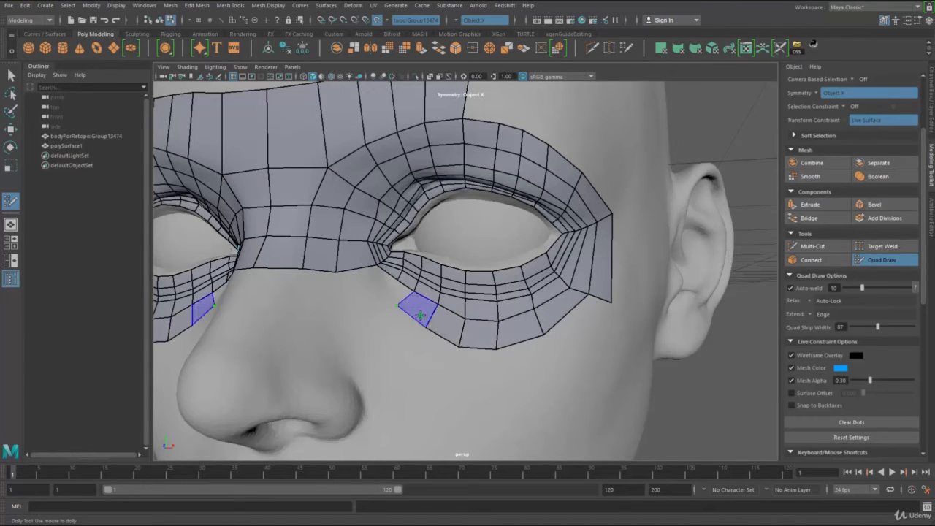
pyautogui.keyDown('shift'); pyautogui.click(399, 295); pyautogui.keyUp('shift')
pyautogui.keyDown('shift'); pyautogui.click(370, 281); pyautogui.keyUp('shift')
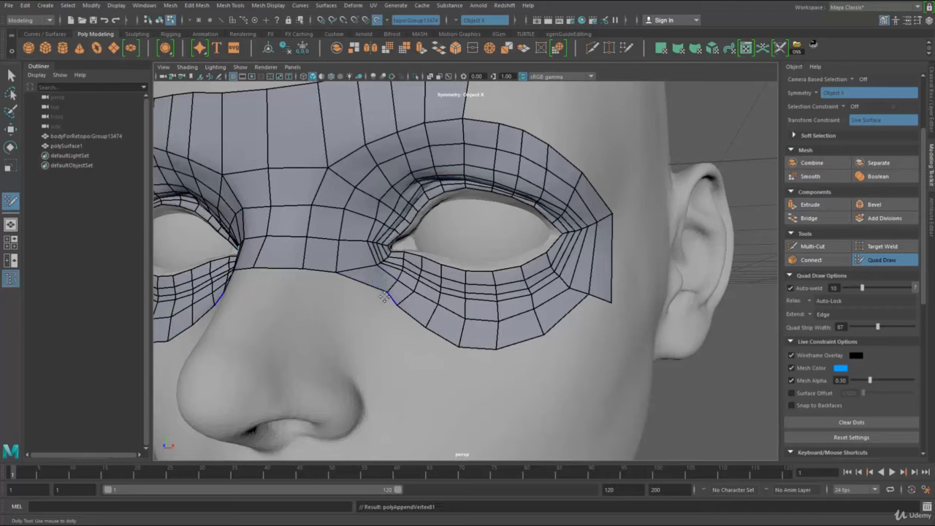
pyautogui.moveTo(390, 298)
pyautogui.mouseDown()
pyautogui.moveTo(383, 311)
pyautogui.moveTo(404, 320)
pyautogui.mouseUp()
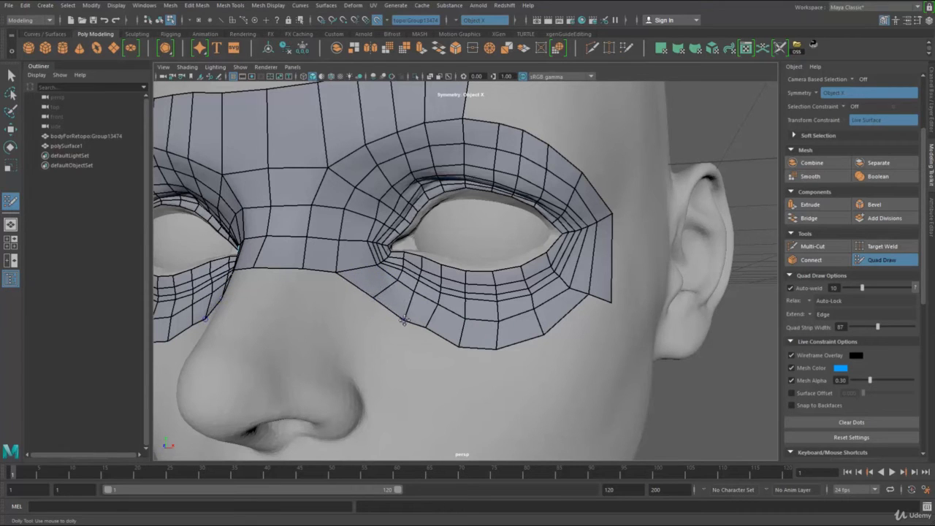
pyautogui.click(426, 337)
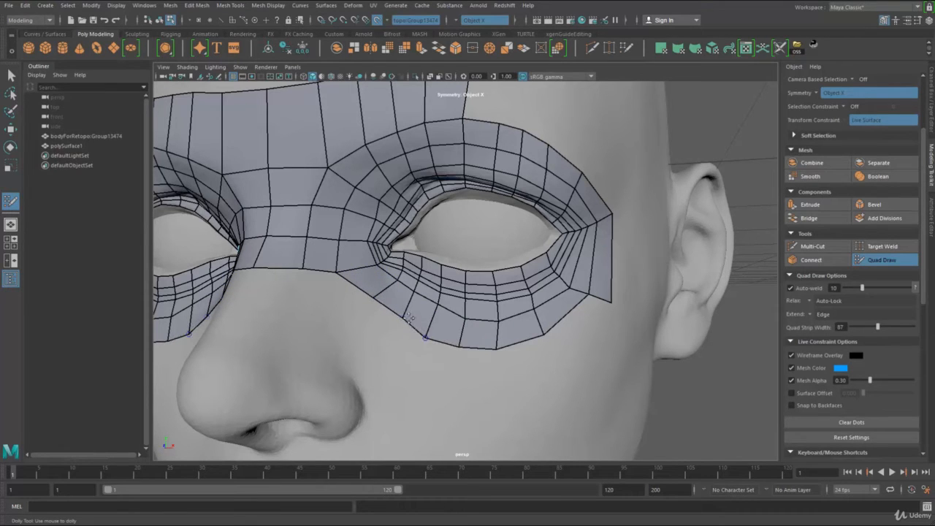
# Delete the quads joining the lower-lid row to the nose bridge and pull that row's inner border vertices downward
pyautogui.keyDown('ctrl'); pyautogui.keyDown('shift'); pyautogui.click(363, 282); pyautogui.keyUp('shift'); pyautogui.keyUp('ctrl')
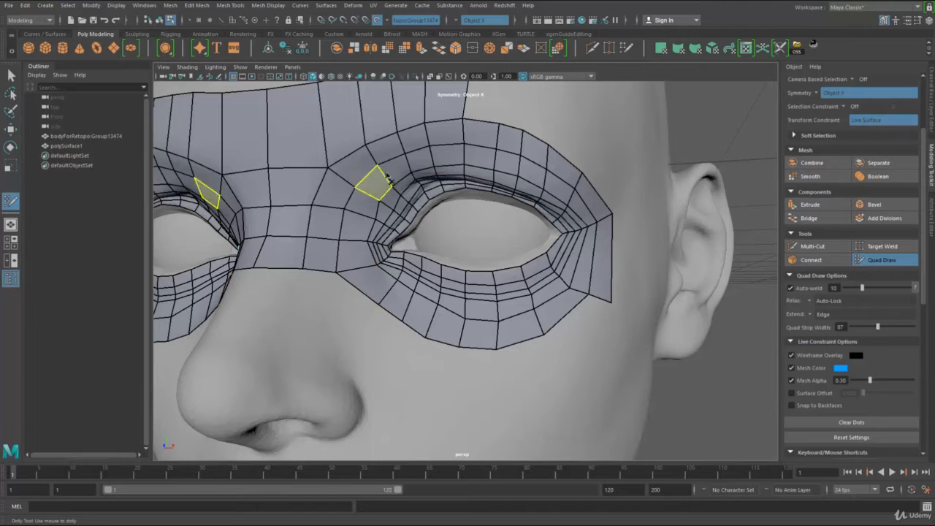
pyautogui.keyDown('ctrl'); pyautogui.keyDown('shift'); pyautogui.click(371, 285); pyautogui.keyUp('shift'); pyautogui.keyUp('ctrl')
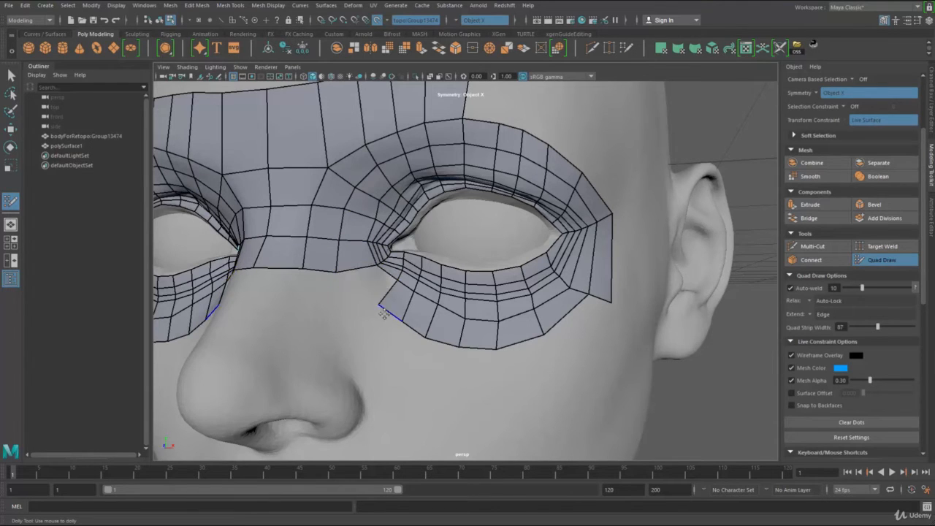
pyautogui.moveTo(379, 305); pyautogui.dragTo(386, 327)
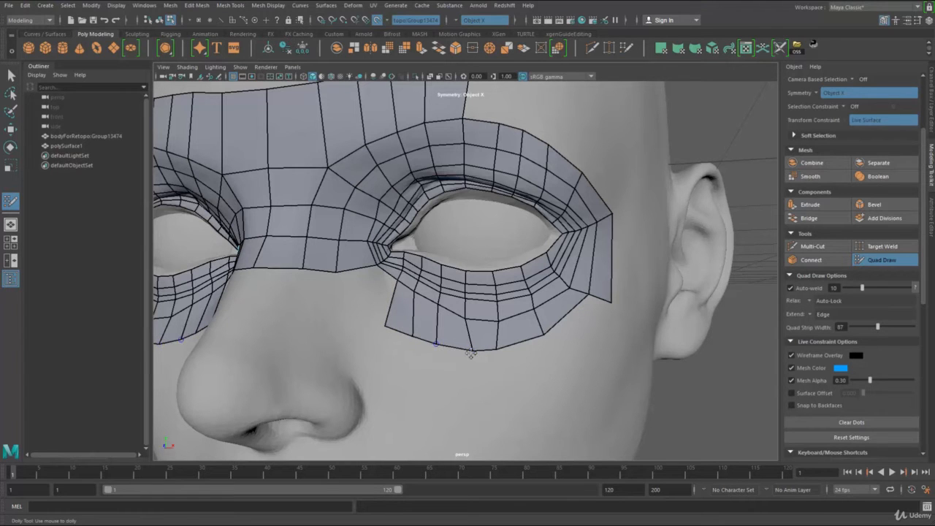
# Fill two quads from the inner eye corner toward the nose and trace the upper-lid face loop down to them
pyautogui.scroll(3, 496, 352)
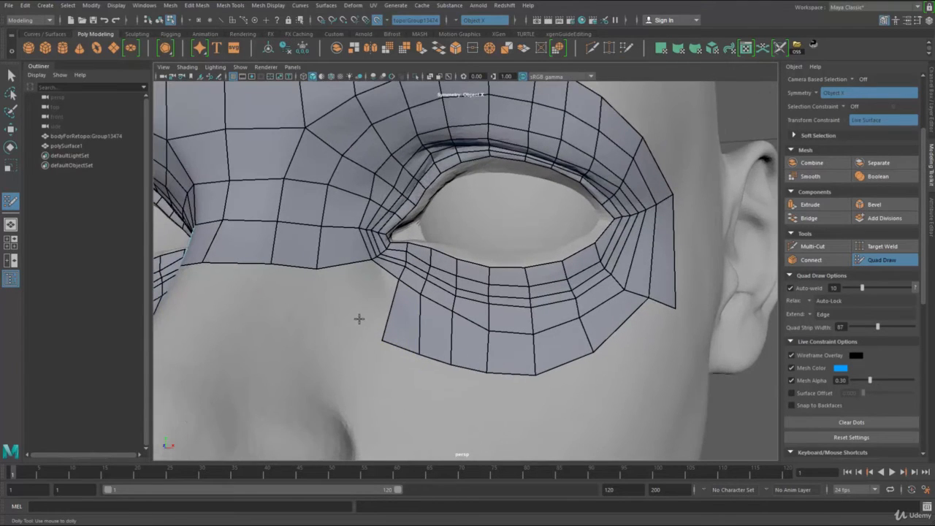
pyautogui.keyDown('shift'); pyautogui.click(372, 305); pyautogui.keyUp('shift')
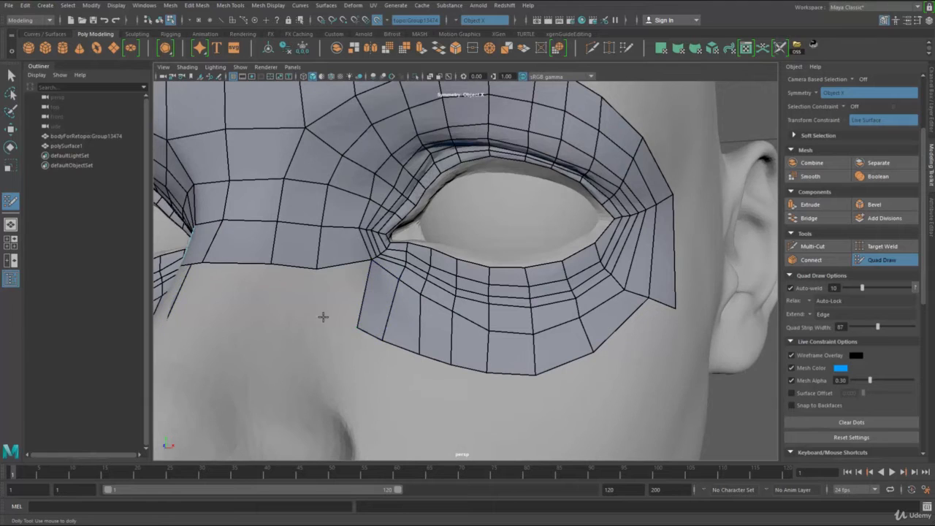
pyautogui.keyDown('shift'); pyautogui.click(330, 301); pyautogui.keyUp('shift')
pyautogui.keyDown('alt'); pyautogui.moveTo(330, 301); pyautogui.dragTo(420, 230, button='middle'); pyautogui.keyUp('alt')
pyautogui.moveTo(588, 231)
pyautogui.keyDown('ctrl'); pyautogui.keyDown('shift'); pyautogui.mouseDown()
pyautogui.moveTo(537, 192)
pyautogui.moveTo(424, 178)
pyautogui.moveTo(358, 250)
pyautogui.moveTo(347, 363)
pyautogui.mouseUp(); pyautogui.keyUp('shift'); pyautogui.keyUp('ctrl')
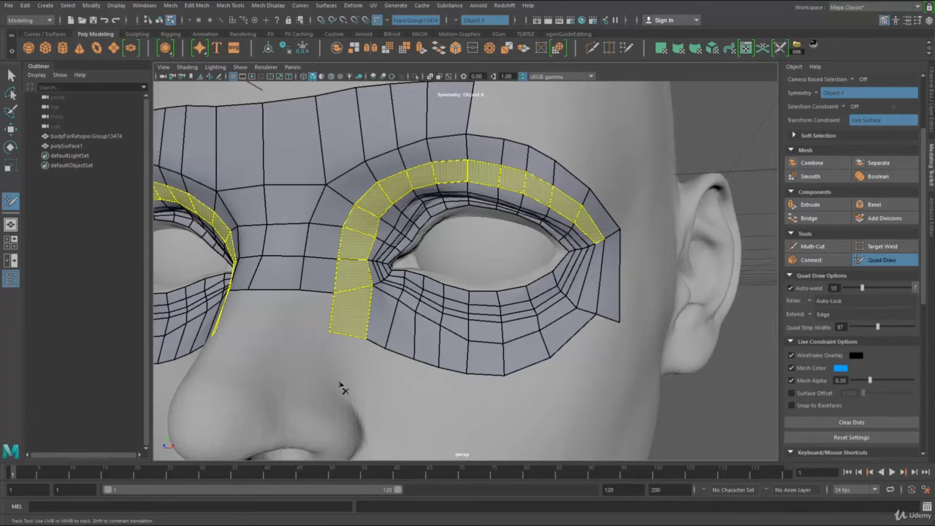
pyautogui.keyDown('ctrl'); pyautogui.keyDown('shift'); pyautogui.moveTo(347, 396); pyautogui.dragTo(343, 394); pyautogui.keyUp('shift'); pyautogui.keyUp('ctrl')
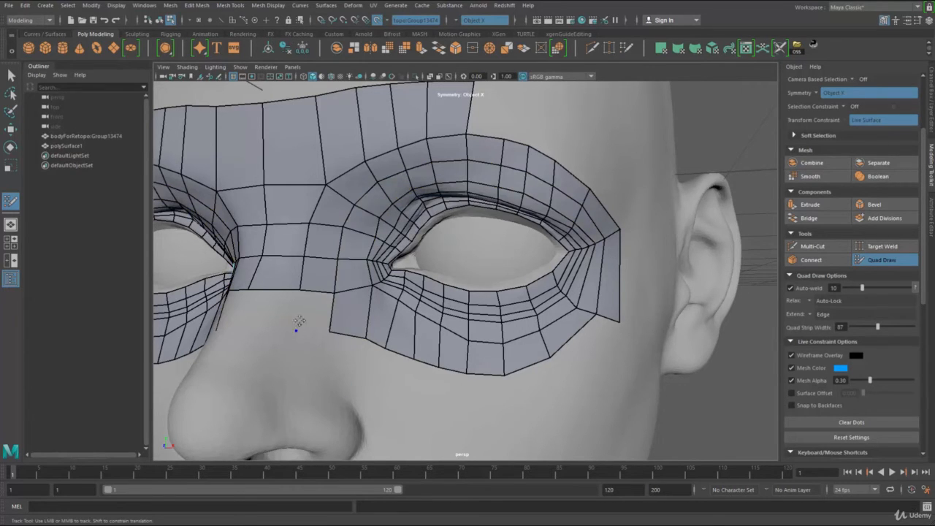
# Extend the patch down the side of the nose with three more quads in a two-by-two block
pyautogui.click(361, 386)
pyautogui.keyDown('shift'); pyautogui.click(344, 354); pyautogui.keyUp('shift')
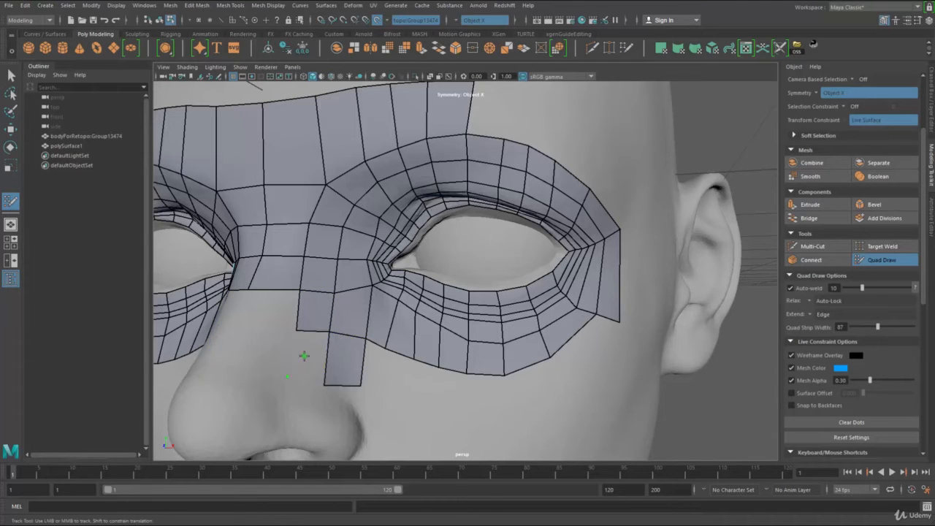
pyautogui.keyDown('shift'); pyautogui.click(305, 356); pyautogui.keyUp('shift')
# Shift the nose-side block's vertices toward the nose bridge so its columns slant down evenly from the inner eye corner
pyautogui.moveTo(296, 330); pyautogui.dragTo(285, 322)
pyautogui.moveTo(290, 375); pyautogui.dragTo(262, 360)
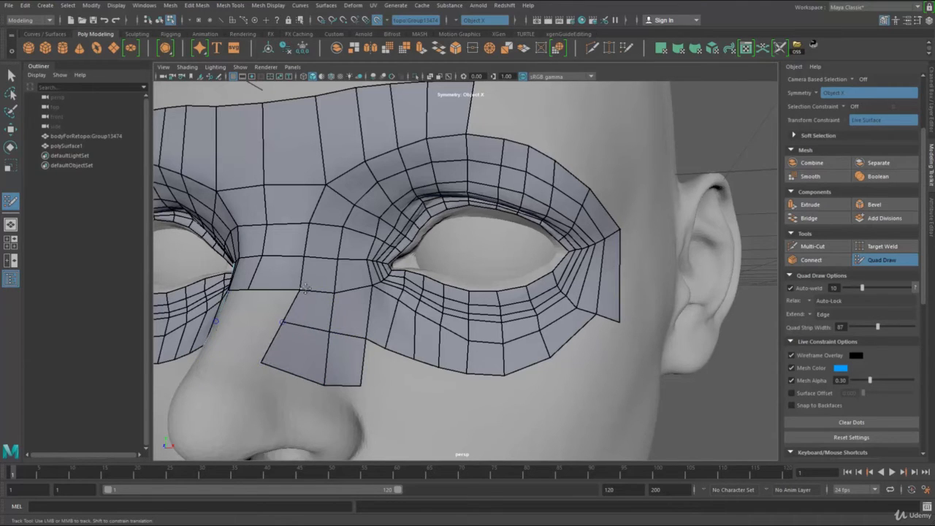
pyautogui.moveTo(312, 350)
pyautogui.mouseDown()
pyautogui.moveTo(299, 351)
pyautogui.moveTo(301, 372)
pyautogui.mouseUp()
pyautogui.moveTo(306, 323); pyautogui.dragTo(321, 328)
pyautogui.moveTo(359, 385); pyautogui.dragTo(347, 386)
pyautogui.moveTo(363, 334); pyautogui.dragTo(354, 334)
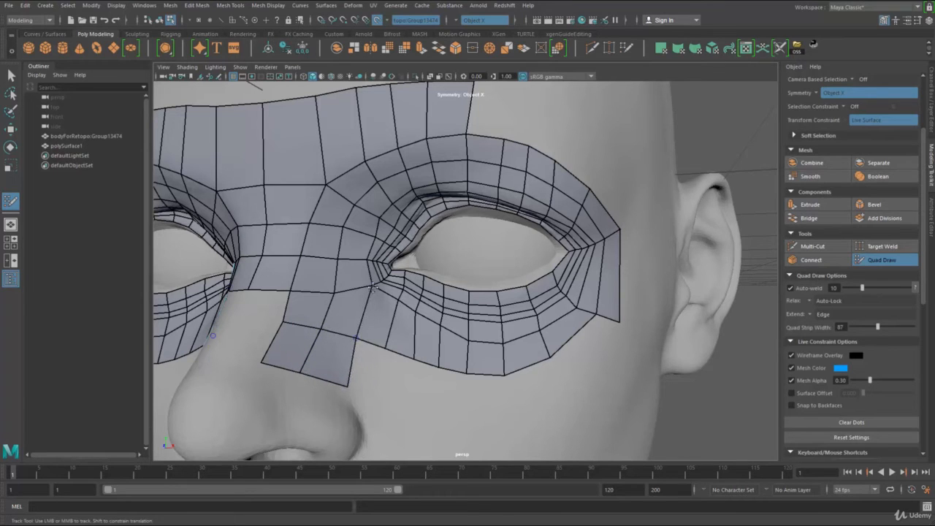
pyautogui.moveTo(370, 284); pyautogui.dragTo(358, 283)
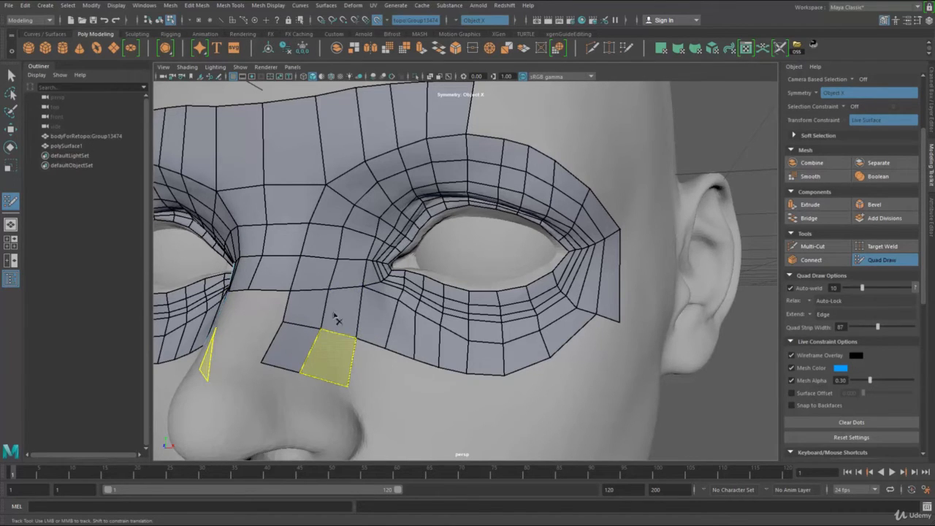
# Trace the two face loops running from the outer upper lid down the side of the nose
pyautogui.moveTo(590, 201)
pyautogui.keyDown('ctrl'); pyautogui.keyDown('shift'); pyautogui.mouseDown()
pyautogui.moveTo(522, 173)
pyautogui.moveTo(406, 177)
pyautogui.moveTo(309, 333)
pyautogui.moveTo(302, 362)
pyautogui.mouseUp(); pyautogui.keyUp('shift'); pyautogui.keyUp('ctrl')
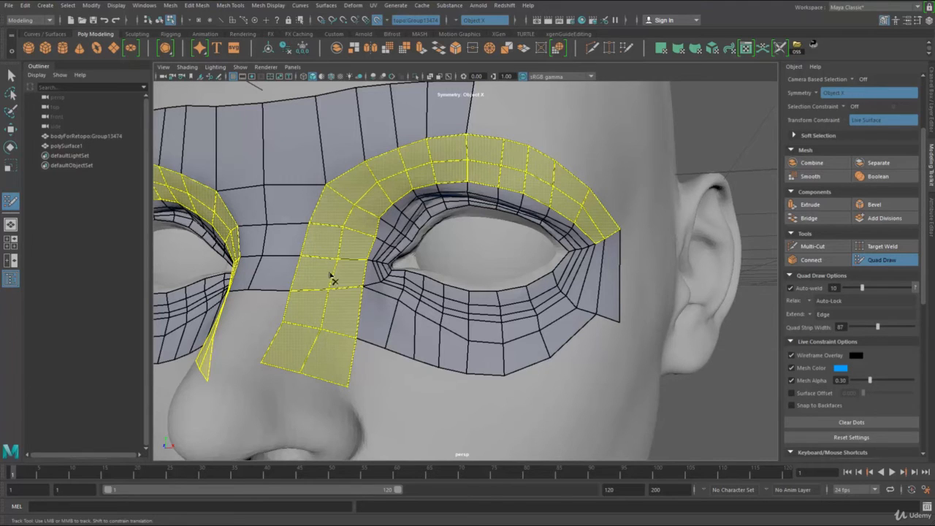
pyautogui.keyDown('ctrl'); pyautogui.keyDown('shift'); pyautogui.moveTo(318, 353); pyautogui.dragTo(329, 403); pyautogui.keyUp('shift'); pyautogui.keyUp('ctrl')
pyautogui.hotkey('ctrl', 'z')
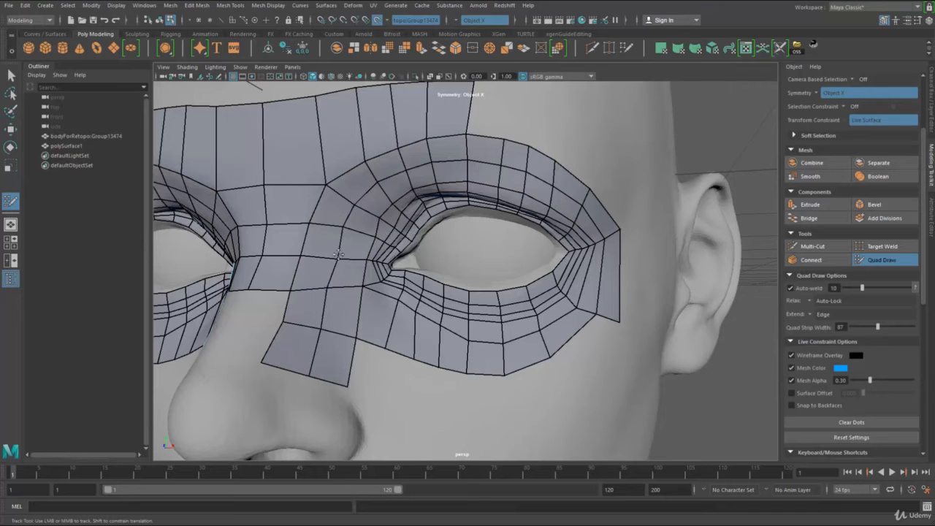
# Fine-tune the vertices of the nose-side block, below the inner eye corner and at the inner brow
pyautogui.moveTo(323, 328); pyautogui.dragTo(324, 326)
pyautogui.moveTo(262, 362); pyautogui.dragTo(264, 364)
pyautogui.moveTo(283, 322); pyautogui.dragTo(320, 328)
pyautogui.moveTo(326, 288); pyautogui.dragTo(364, 290)
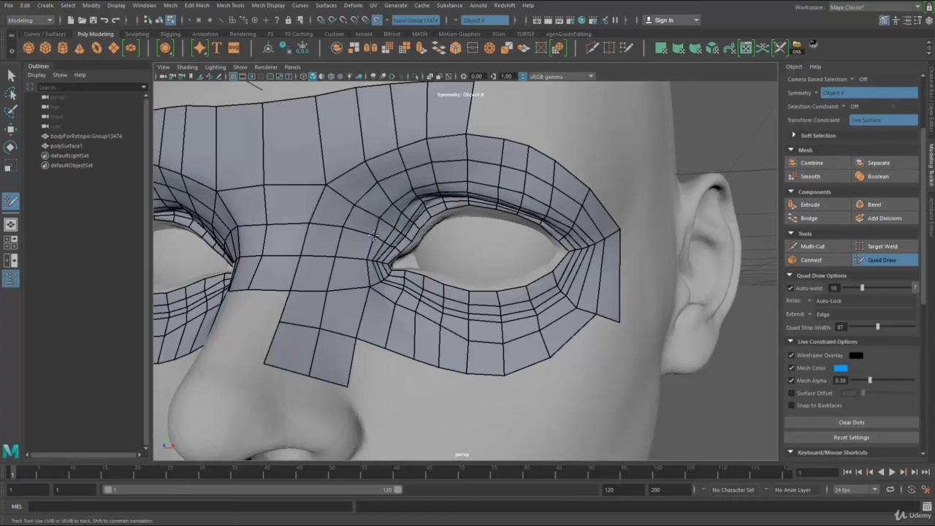
pyautogui.keyDown('alt'); pyautogui.moveTo(373, 235); pyautogui.dragTo(412, 307, button='right'); pyautogui.keyUp('alt')
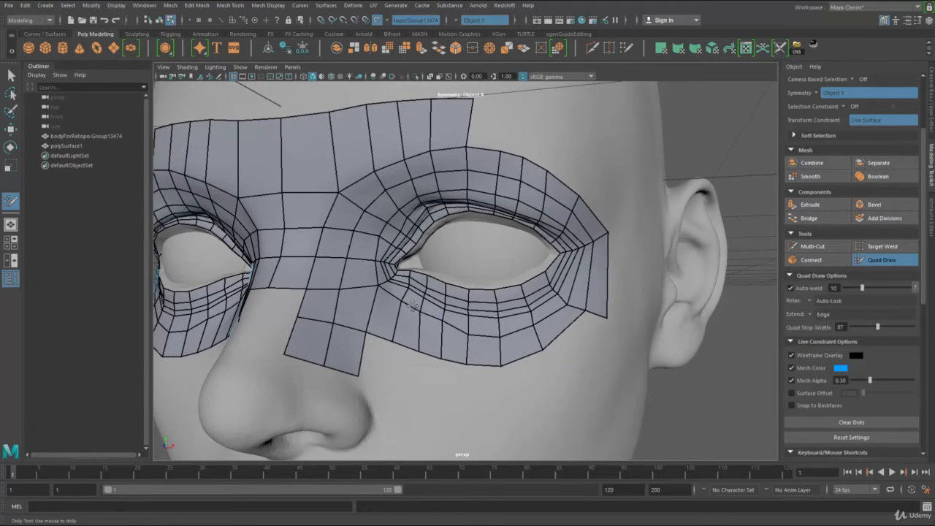
pyautogui.moveTo(378, 286); pyautogui.dragTo(379, 288)
pyautogui.moveTo(339, 193); pyautogui.dragTo(335, 188)
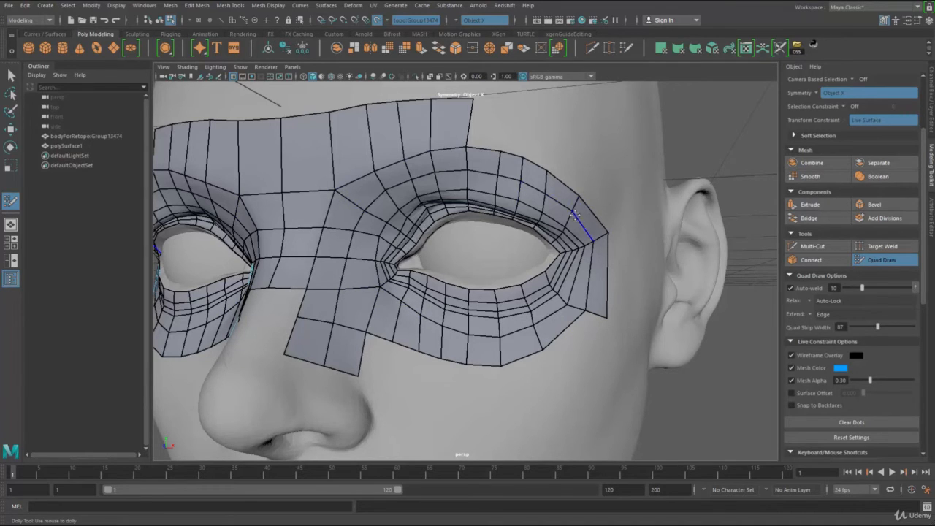
# Fill two further rows of quads across the nose bridge between the side blocks and nudge the block's lower outer vertex
pyautogui.scroll(-10, 575, 213)
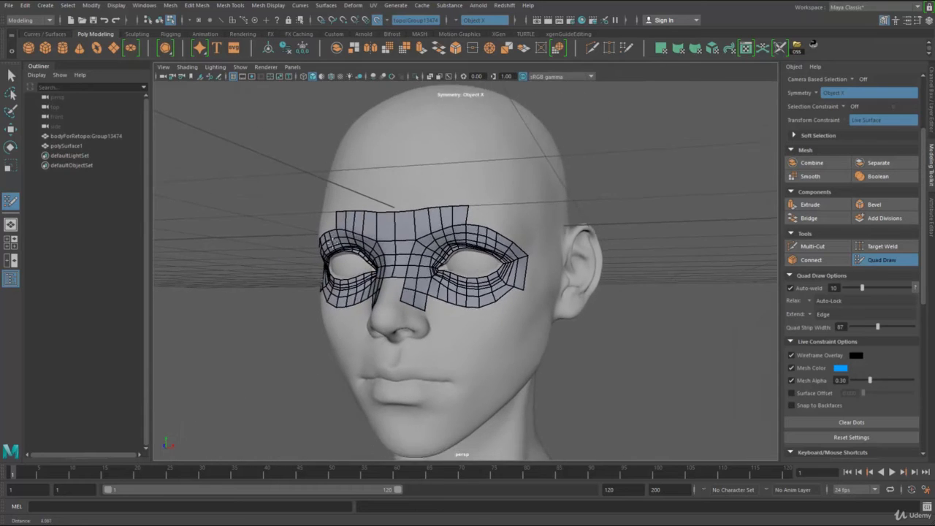
pyautogui.scroll(8, 475, 317)
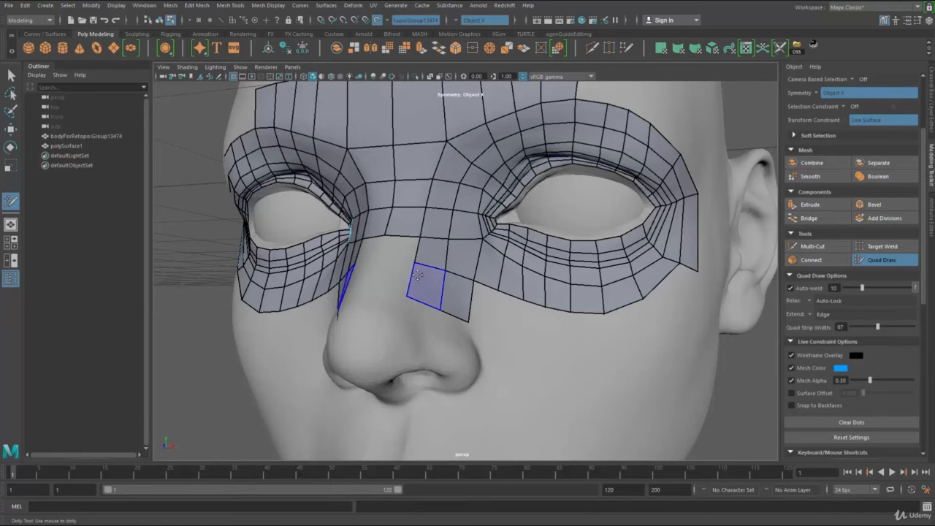
pyautogui.keyDown('shift'); pyautogui.click(401, 246); pyautogui.keyUp('shift')
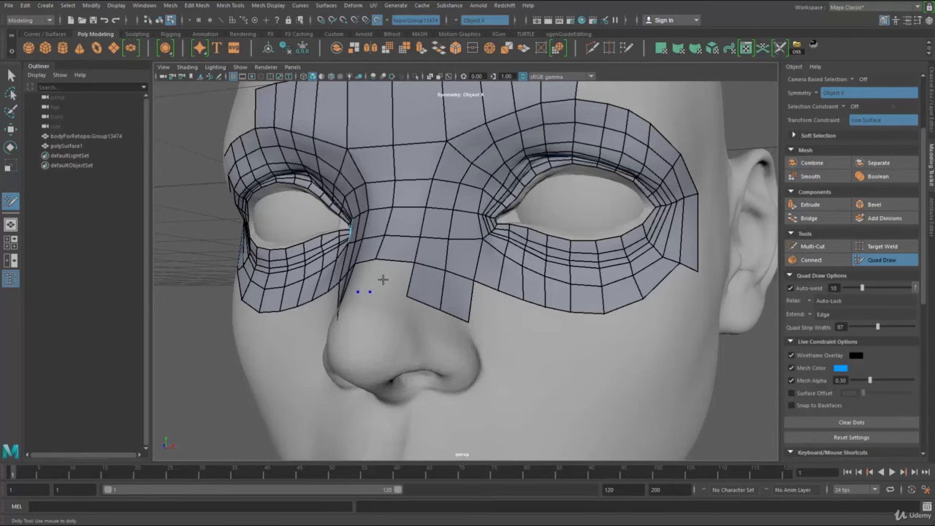
pyautogui.keyDown('shift'); pyautogui.click(382, 279); pyautogui.keyUp('shift')
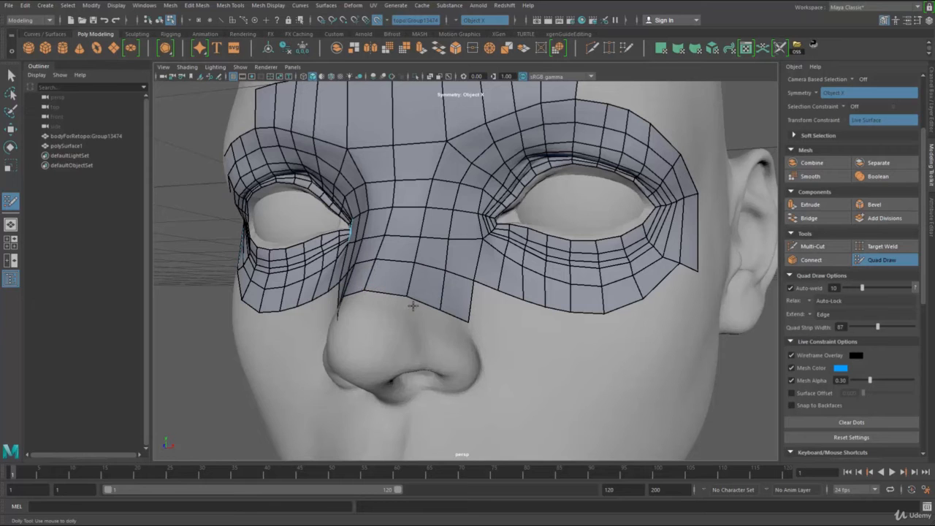
pyautogui.moveTo(468, 319); pyautogui.dragTo(470, 323)
# Extend the lowest nose-side row onto the cheek with three quads under the inner part of the lower-lid loop
pyautogui.keyDown('alt'); pyautogui.moveTo(470, 324); pyautogui.dragTo(411, 295, button='right'); pyautogui.keyUp('alt')
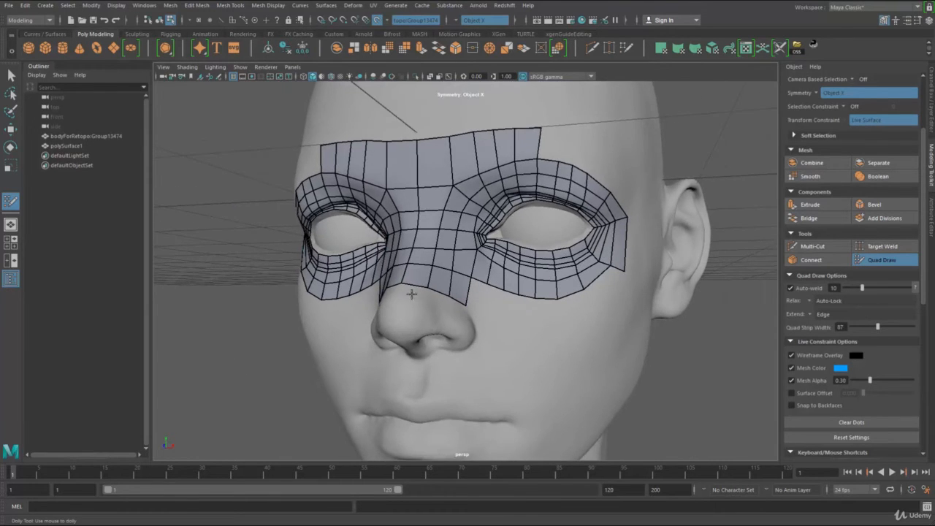
pyautogui.keyDown('alt'); pyautogui.moveTo(472, 321); pyautogui.dragTo(403, 324); pyautogui.keyUp('alt')
pyautogui.keyDown('alt'); pyautogui.moveTo(403, 324); pyautogui.dragTo(465, 328, button='right'); pyautogui.keyUp('alt')
pyautogui.click(366, 307)
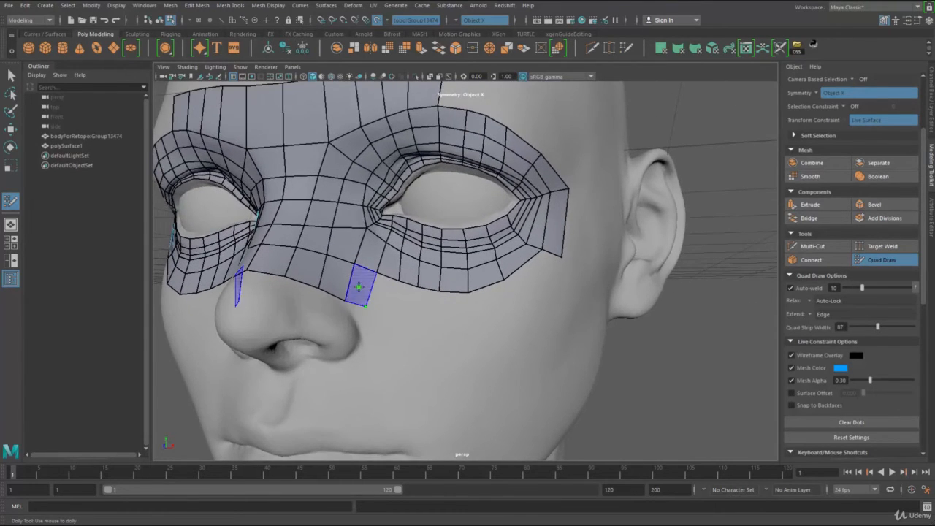
pyautogui.keyDown('shift'); pyautogui.click(359, 282); pyautogui.keyUp('shift')
pyautogui.click(391, 314)
pyautogui.click(418, 324)
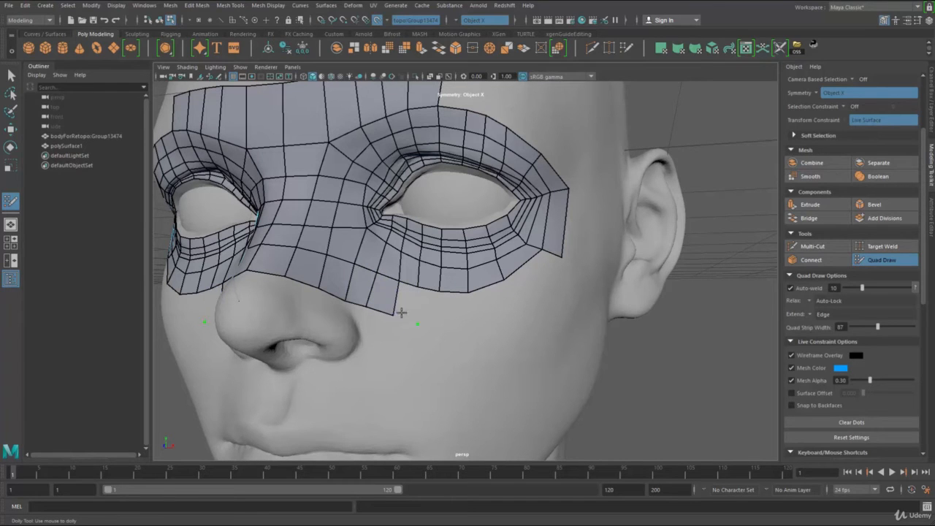
pyautogui.keyDown('shift'); pyautogui.click(397, 309); pyautogui.keyUp('shift')
pyautogui.click(393, 315)
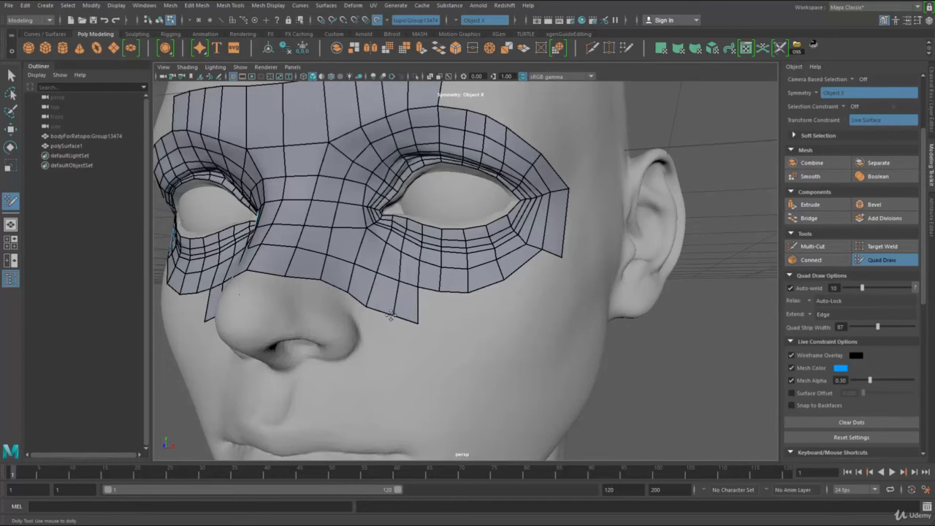
# Examine the new nose and cheek quads from angled and frontal views
pyautogui.keyDown('alt'); pyautogui.moveTo(444, 317); pyautogui.dragTo(388, 285); pyautogui.keyUp('alt')
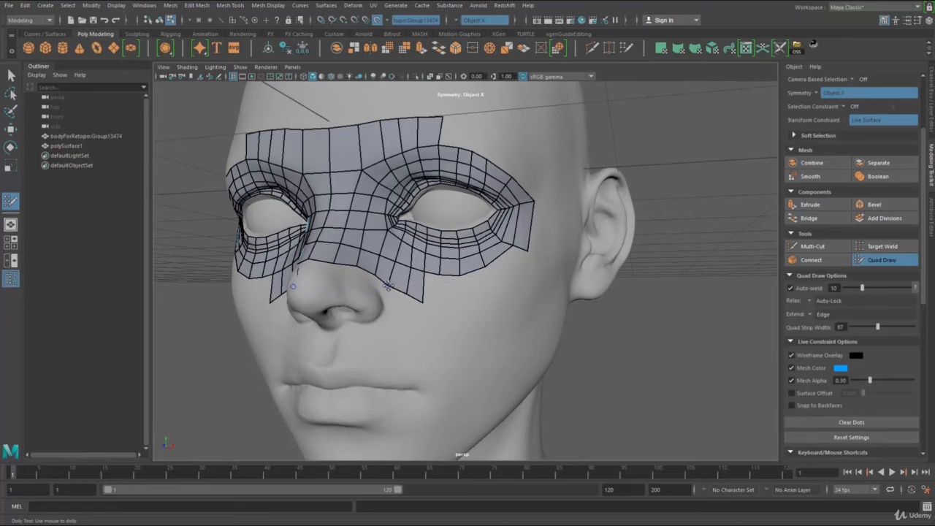
pyautogui.keyDown('alt'); pyautogui.moveTo(413, 298); pyautogui.dragTo(417, 325, button='middle'); pyautogui.keyUp('alt')
pyautogui.scroll(2, 383, 323)
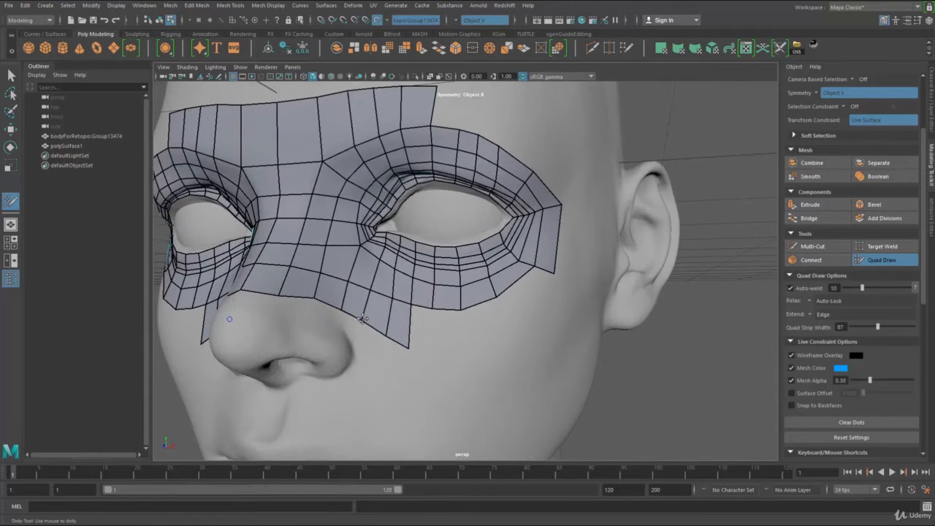
pyautogui.keyDown('alt'); pyautogui.moveTo(425, 282); pyautogui.dragTo(425, 323, button='middle'); pyautogui.keyUp('alt')
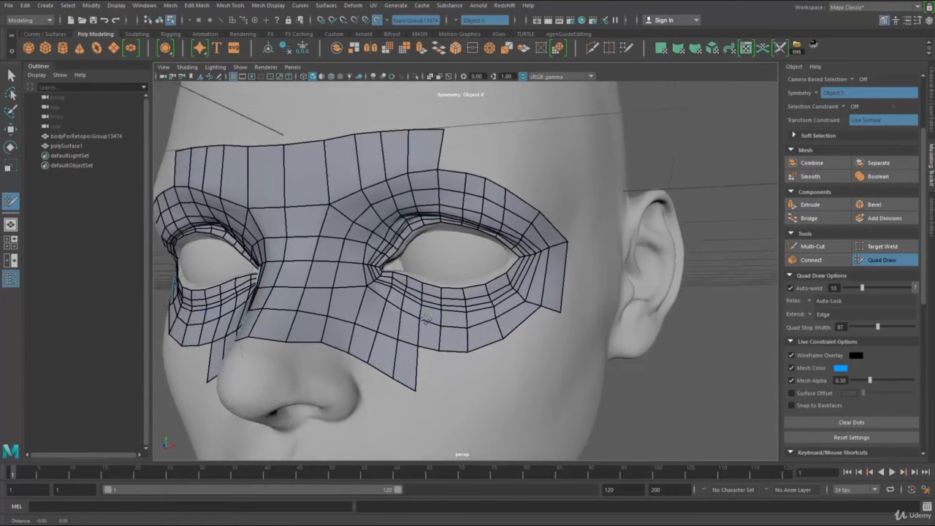
pyautogui.scroll(2, 398, 240)
pyautogui.keyDown('alt'); pyautogui.moveTo(398, 240); pyautogui.dragTo(249, 221, button='right'); pyautogui.keyUp('alt')
pyautogui.keyDown('alt'); pyautogui.moveTo(249, 222); pyautogui.dragTo(394, 387); pyautogui.keyUp('alt')
pyautogui.scroll(5, 484, 350)
pyautogui.keyDown('alt'); pyautogui.moveTo(485, 361); pyautogui.dragTo(478, 338, button='middle'); pyautogui.keyUp('alt')
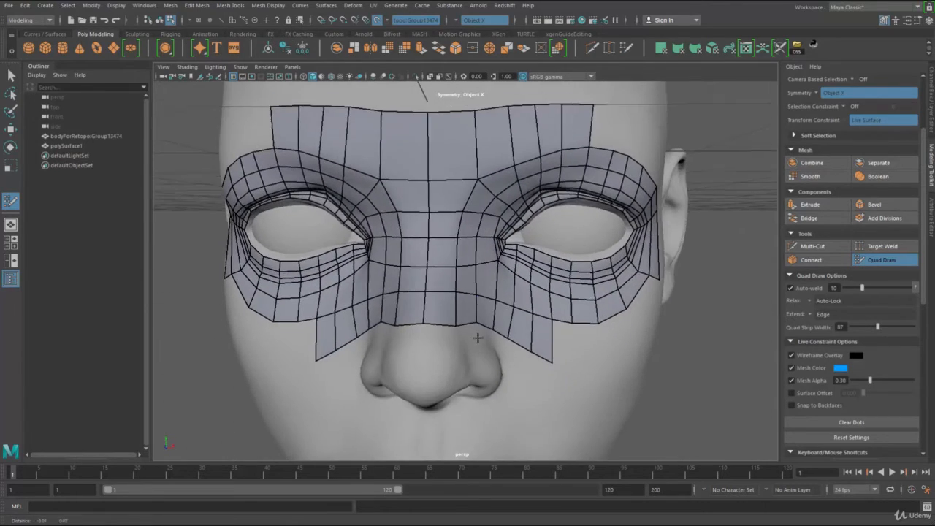
# Adjust the inner brow vertices and the upper border vertices of the row above the brow to even their spacing
pyautogui.scroll(-1, 477, 225)
pyautogui.moveTo(463, 217); pyautogui.dragTo(479, 187)
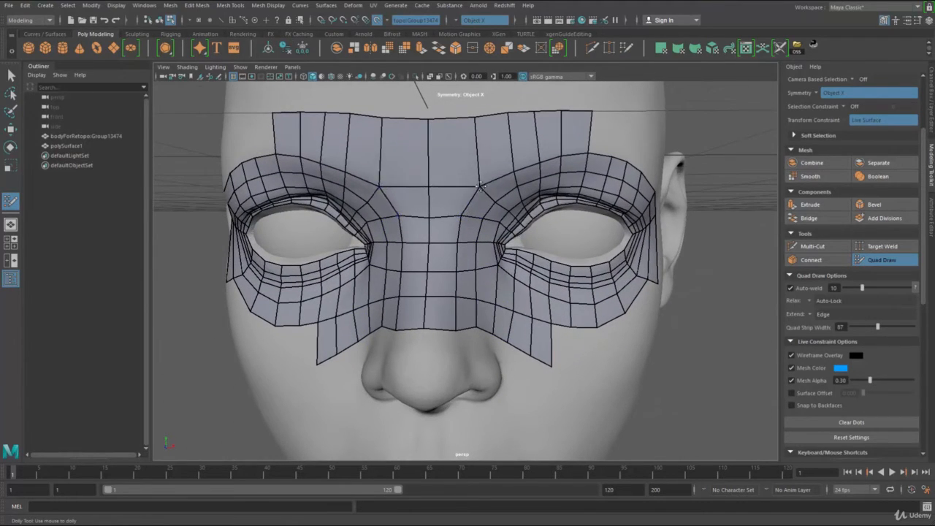
pyautogui.keyDown('alt'); pyautogui.moveTo(585, 128); pyautogui.dragTo(576, 178, button='middle'); pyautogui.keyUp('alt')
pyautogui.moveTo(564, 163); pyautogui.dragTo(490, 164)
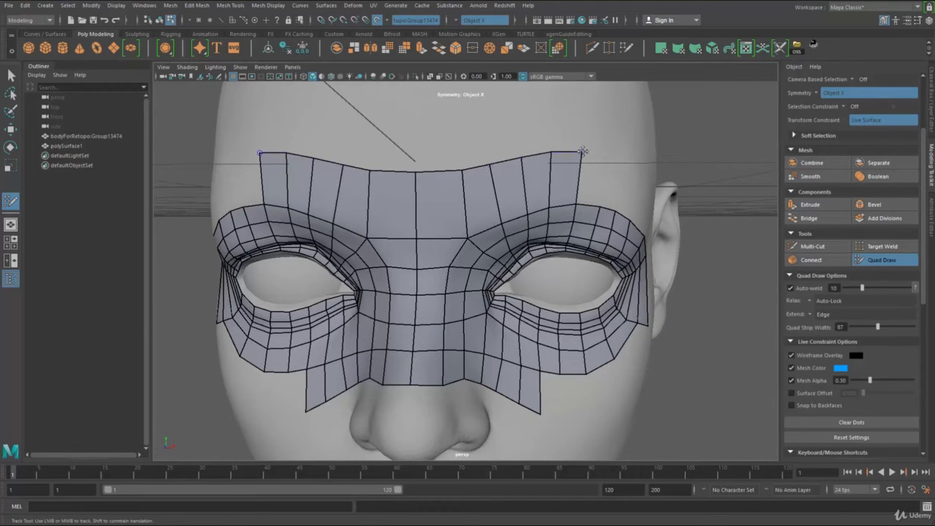
pyautogui.moveTo(582, 151); pyautogui.dragTo(579, 152)
# Insert a mirrored vertical edge loop through the quad columns beside the centre line, from forehead to nose
pyautogui.keyDown('alt'); pyautogui.moveTo(578, 152); pyautogui.dragTo(468, 306, button='right'); pyautogui.keyUp('alt')
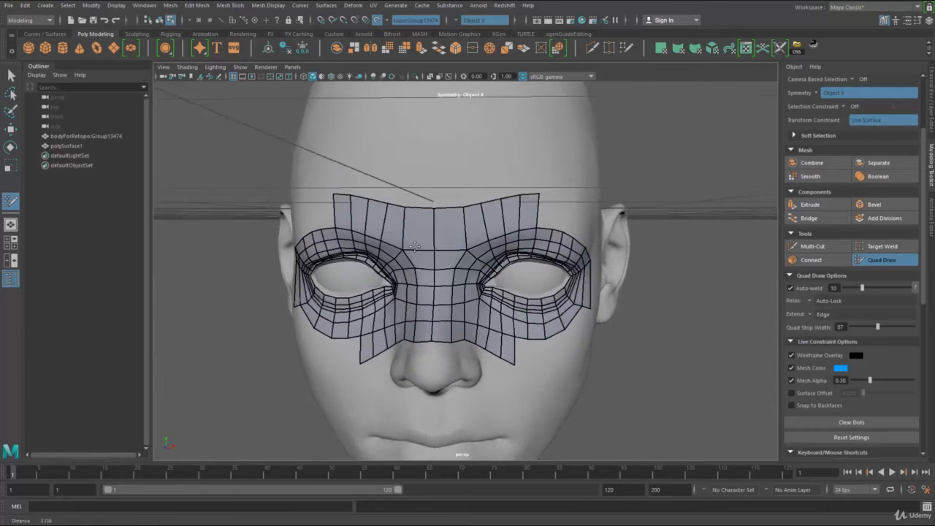
pyautogui.keyDown('alt'); pyautogui.moveTo(468, 343); pyautogui.dragTo(483, 293, button='middle'); pyautogui.keyUp('alt')
pyautogui.keyDown('alt'); pyautogui.moveTo(482, 292); pyautogui.dragTo(480, 313, button='right'); pyautogui.keyUp('alt')
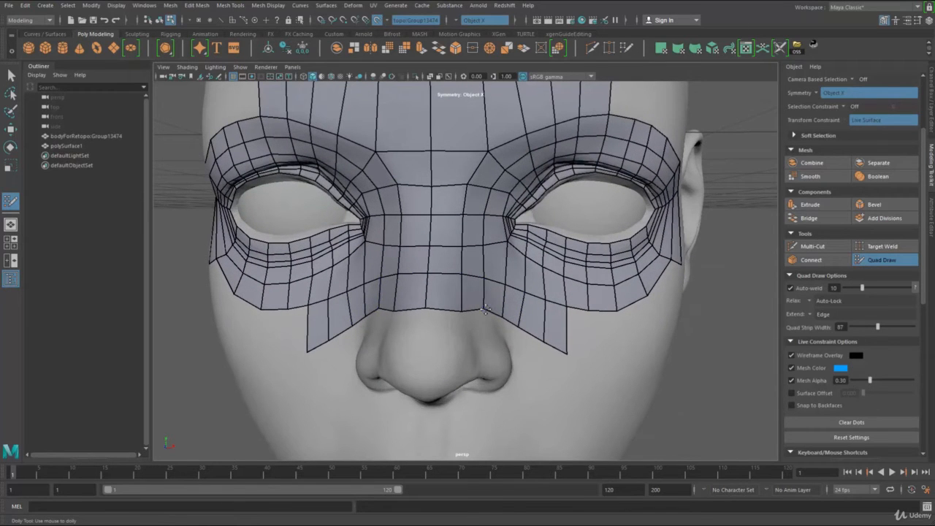
pyautogui.keyDown('alt'); pyautogui.moveTo(462, 312); pyautogui.dragTo(402, 324, button='right'); pyautogui.keyUp('alt')
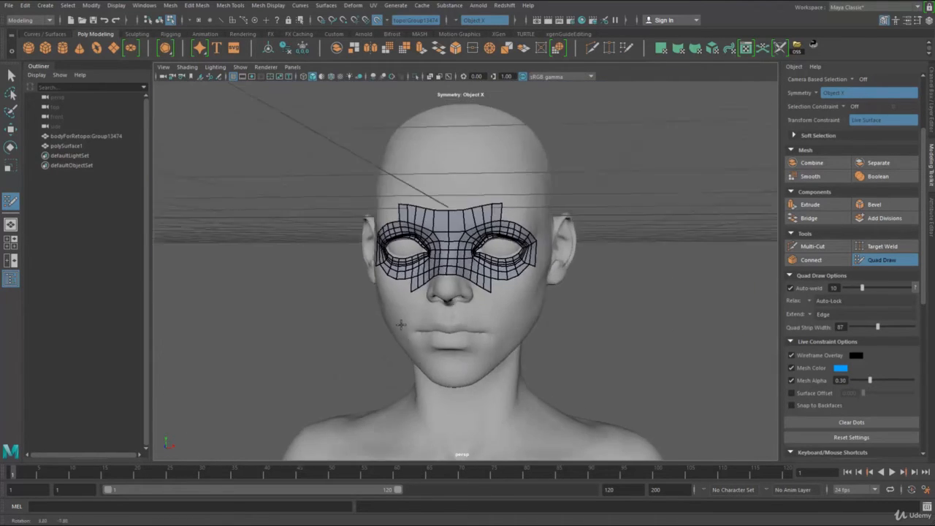
pyautogui.keyDown('alt'); pyautogui.moveTo(467, 347); pyautogui.dragTo(511, 355); pyautogui.keyUp('alt')
pyautogui.keyDown('alt'); pyautogui.moveTo(511, 355); pyautogui.dragTo(585, 329, button='right'); pyautogui.keyUp('alt')
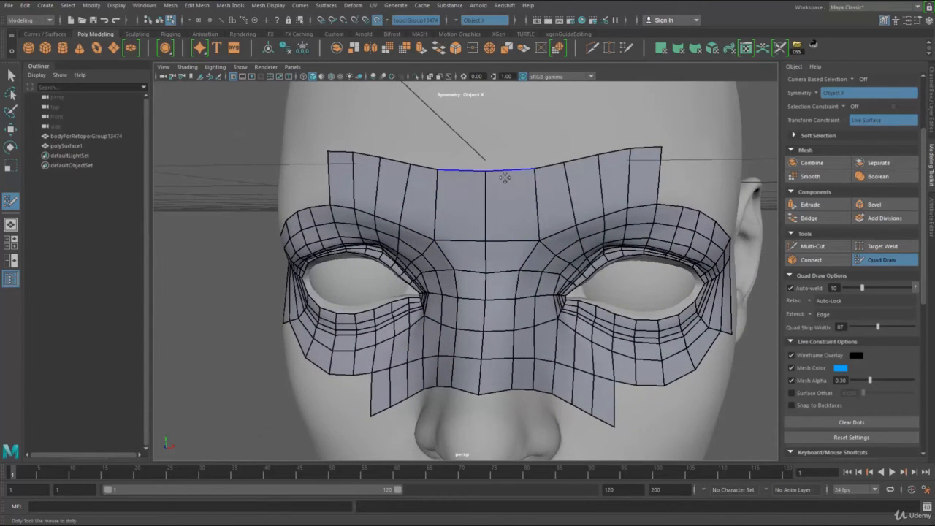
pyautogui.keyDown('ctrl'); pyautogui.click(504, 257); pyautogui.keyUp('ctrl')
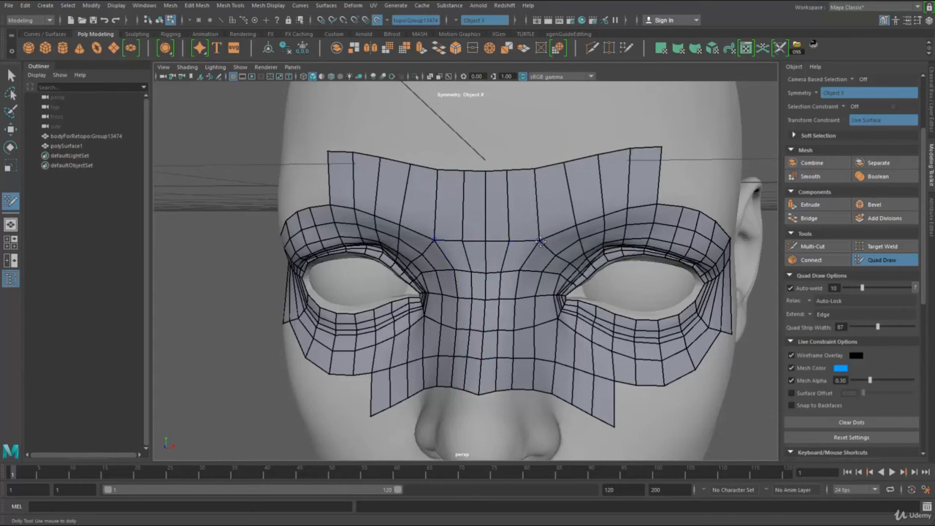
# Even the inner brow and upper border vertices beside the centre line, and smooth the lower border across the nose bridge
pyautogui.moveTo(540, 242); pyautogui.dragTo(529, 245)
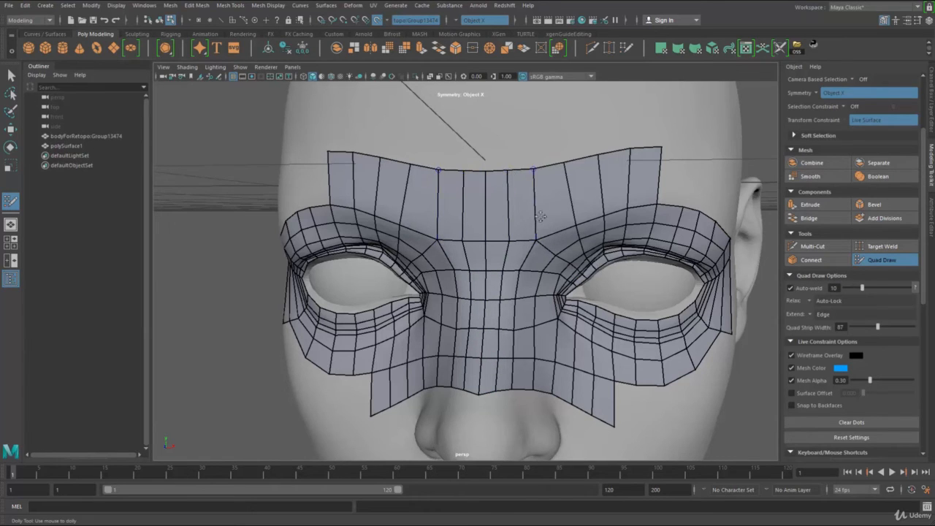
pyautogui.moveTo(564, 162); pyautogui.dragTo(538, 172)
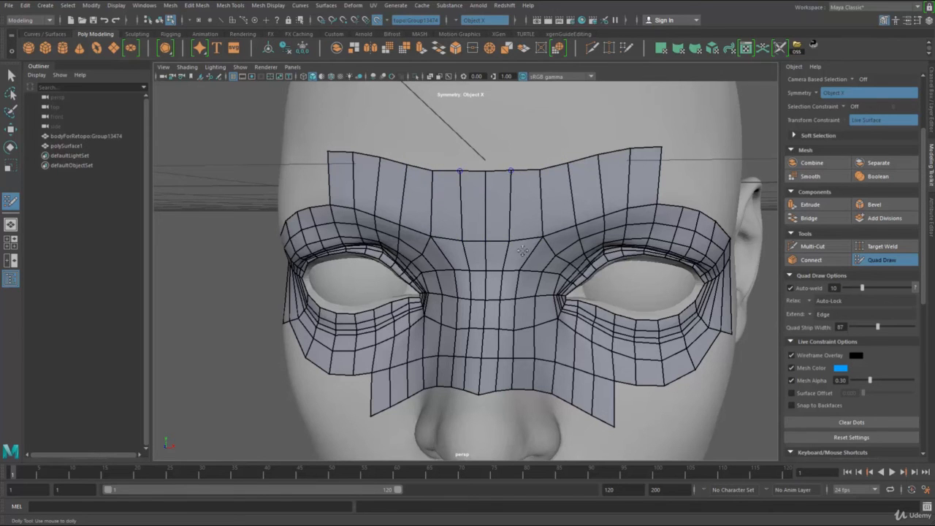
pyautogui.keyDown('alt'); pyautogui.moveTo(523, 251); pyautogui.dragTo(534, 175, button='middle'); pyautogui.keyUp('alt')
pyautogui.keyDown('alt'); pyautogui.moveTo(488, 293); pyautogui.dragTo(504, 274, button='middle'); pyautogui.keyUp('alt')
pyautogui.scroll(3, 504, 274)
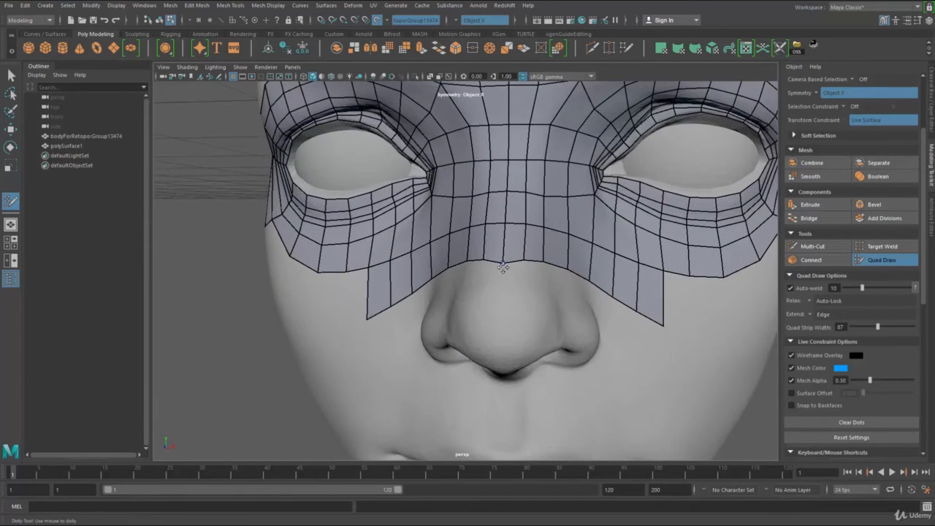
pyautogui.moveTo(522, 258); pyautogui.dragTo(524, 252)
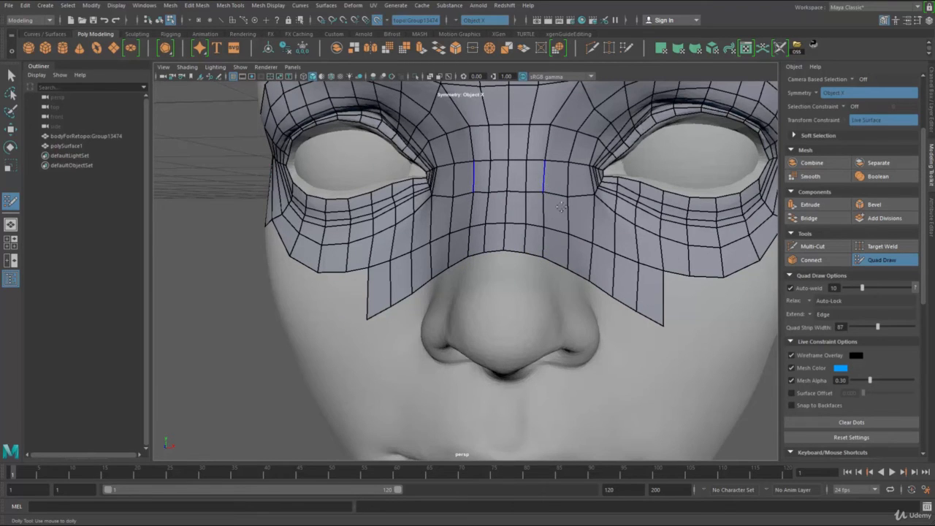
# Adjust the vertices along the side of the nose and the inner upper border vertex to even the quad spacing
pyautogui.scroll(-3, 572, 235)
pyautogui.keyDown('alt'); pyautogui.moveTo(572, 235); pyautogui.dragTo(525, 305); pyautogui.keyUp('alt')
pyautogui.keyDown('alt'); pyautogui.moveTo(580, 351); pyautogui.dragTo(571, 292, button='middle'); pyautogui.keyUp('alt')
pyautogui.scroll(1, 570, 292)
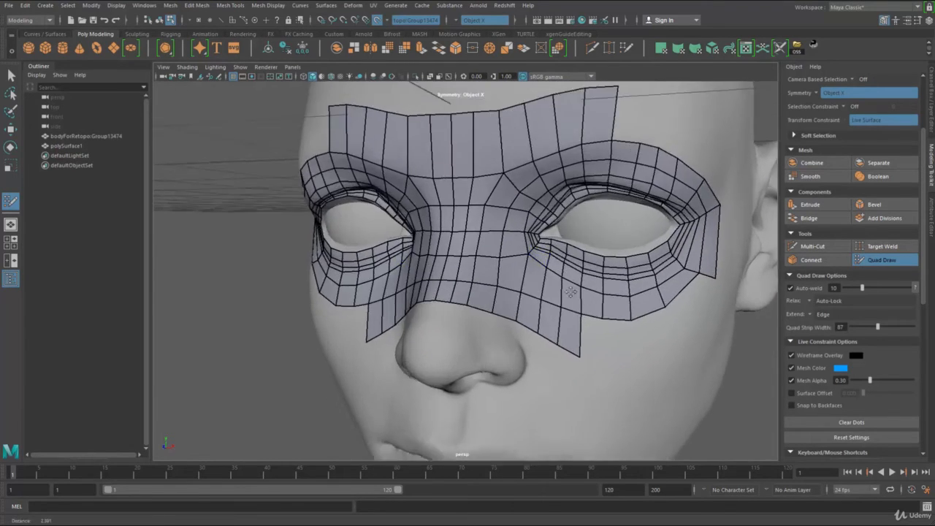
pyautogui.scroll(1, 570, 293)
pyautogui.moveTo(504, 260); pyautogui.dragTo(503, 255)
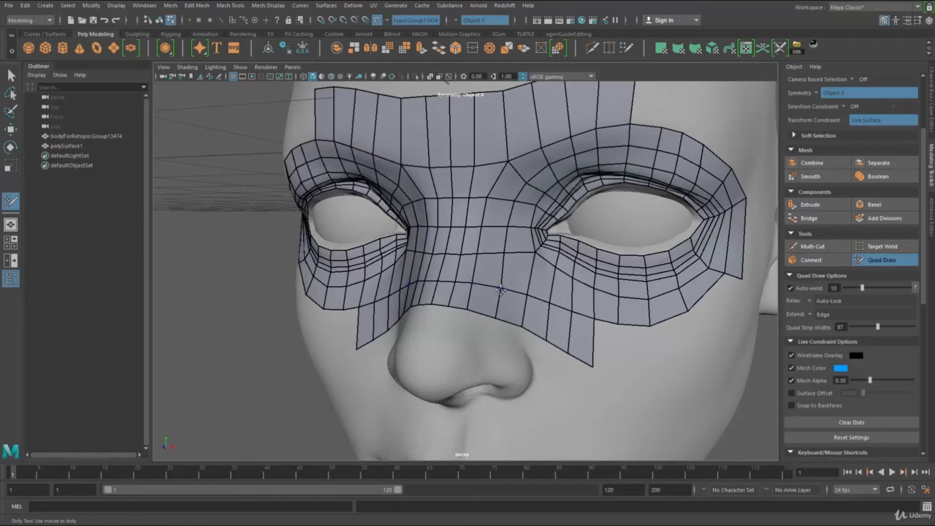
pyautogui.click(495, 316)
pyautogui.scroll(-3, 498, 287)
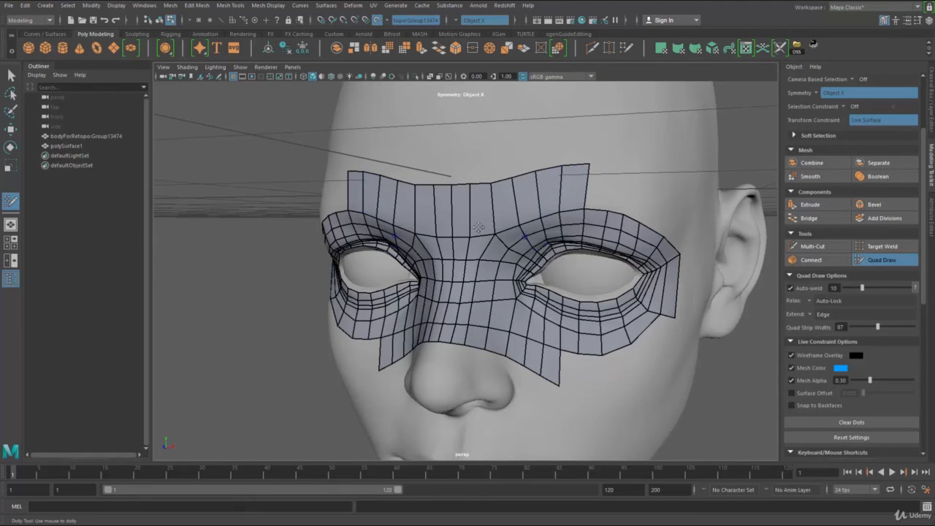
pyautogui.moveTo(493, 185); pyautogui.dragTo(492, 183)
# Extend the cheek row with four quads under the lower-lid loop, joining it to the outer edge of the eye loops
pyautogui.keyDown('alt'); pyautogui.moveTo(511, 307); pyautogui.dragTo(493, 211, button='middle'); pyautogui.keyUp('alt')
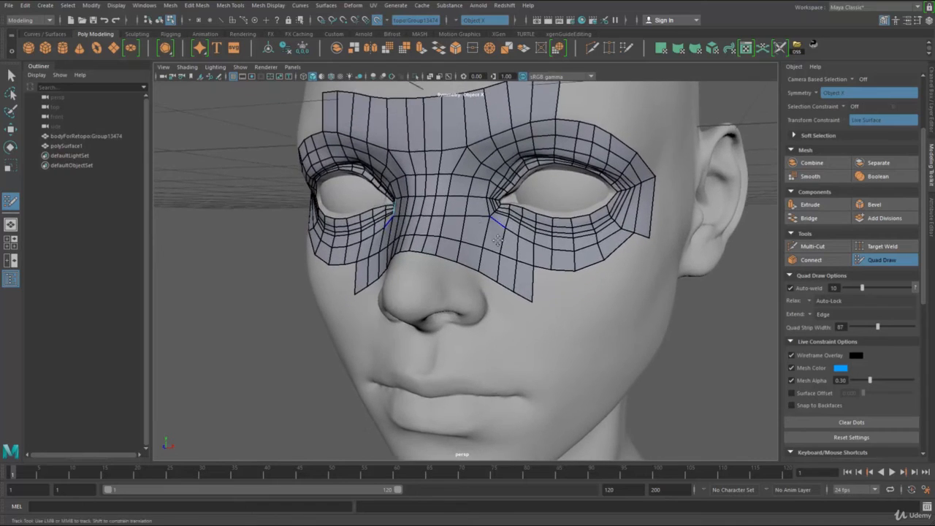
pyautogui.keyDown('alt'); pyautogui.moveTo(493, 211); pyautogui.dragTo(456, 234); pyautogui.keyUp('alt')
pyautogui.keyDown('alt'); pyautogui.moveTo(497, 273); pyautogui.dragTo(549, 320, button='right'); pyautogui.keyUp('alt')
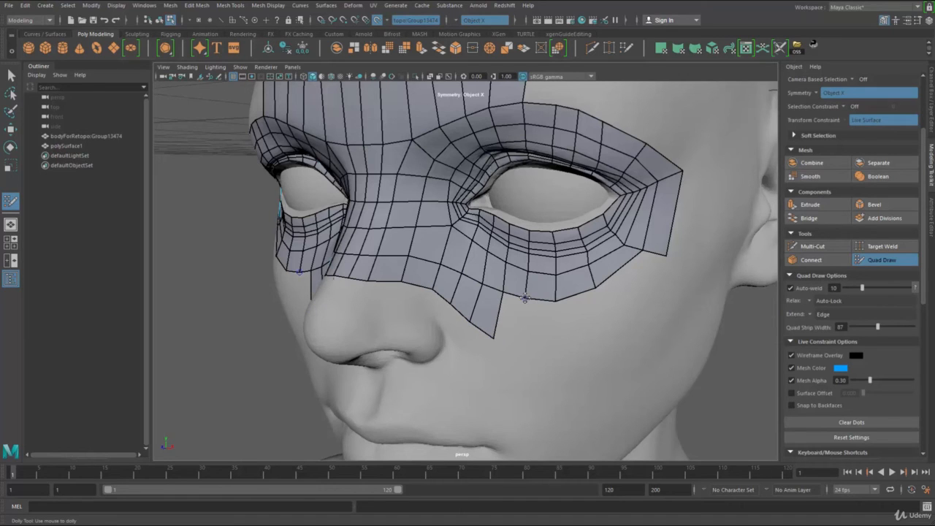
pyautogui.click(519, 344)
pyautogui.keyDown('shift'); pyautogui.click(509, 317); pyautogui.keyUp('shift')
pyautogui.click(558, 349)
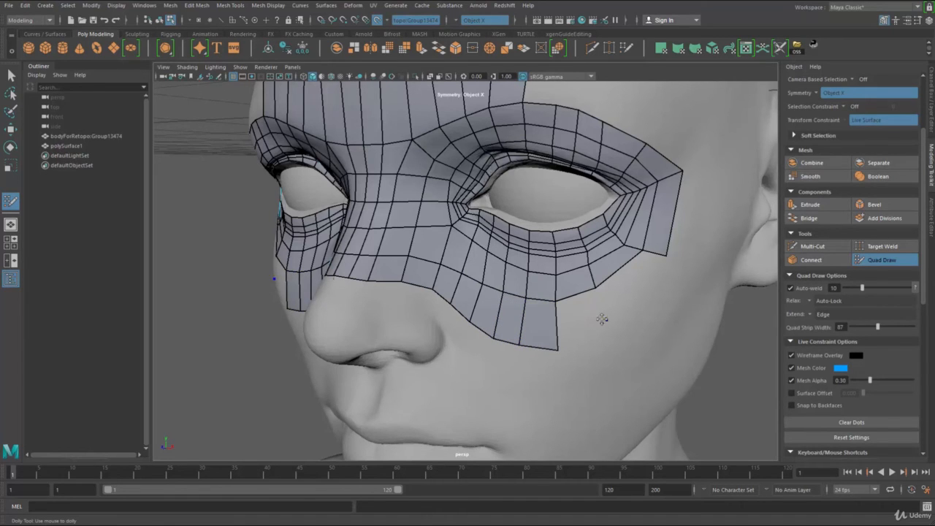
pyautogui.keyDown('alt'); pyautogui.moveTo(603, 306); pyautogui.dragTo(559, 313, button='middle'); pyautogui.keyUp('alt')
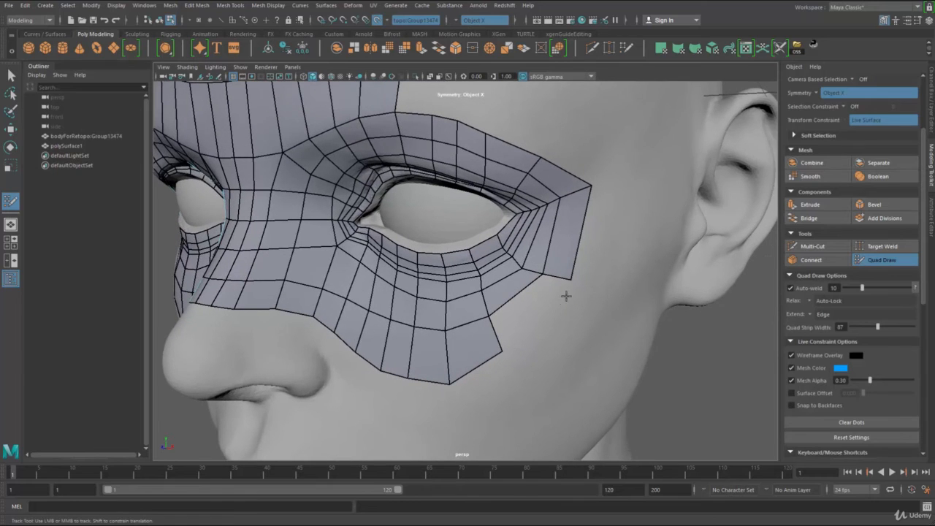
pyautogui.keyDown('shift'); pyautogui.click(563, 298); pyautogui.keyUp('shift')
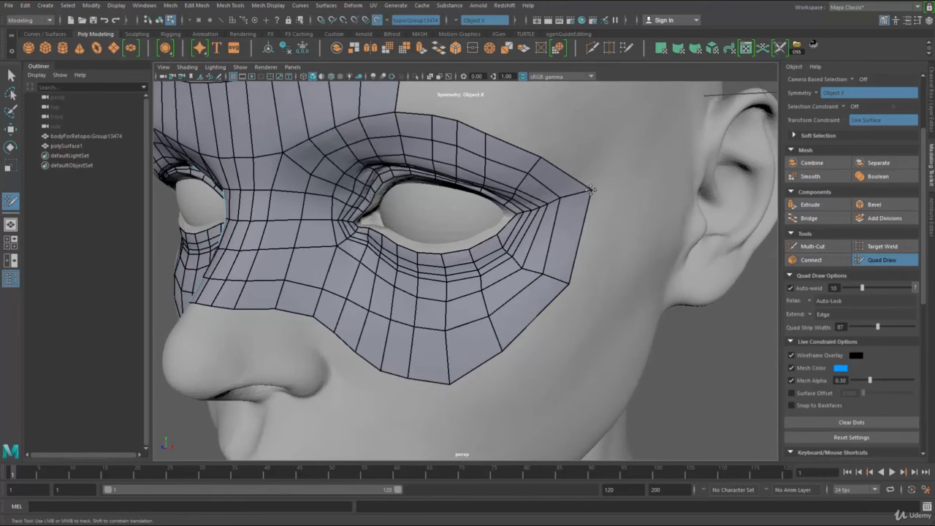
# Nudge the outermost vertex beside the eye corner and an outer vertex of the loop above the upper lid
pyautogui.moveTo(591, 189)
pyautogui.mouseDown()
pyautogui.moveTo(558, 200)
pyautogui.moveTo(591, 187)
pyautogui.mouseUp()
pyautogui.keyDown('alt'); pyautogui.moveTo(588, 192); pyautogui.dragTo(365, 219, button='right'); pyautogui.keyUp('alt')
pyautogui.keyDown('alt'); pyautogui.moveTo(409, 351); pyautogui.dragTo(455, 344); pyautogui.keyUp('alt')
pyautogui.keyDown('alt'); pyautogui.moveTo(455, 344); pyautogui.dragTo(470, 387, button='middle'); pyautogui.keyUp('alt')
pyautogui.keyDown('alt'); pyautogui.moveTo(416, 384); pyautogui.dragTo(577, 285, button='right'); pyautogui.keyUp('alt')
pyautogui.moveTo(487, 227)
pyautogui.mouseDown()
pyautogui.moveTo(487, 242)
pyautogui.moveTo(492, 223)
pyautogui.mouseUp()
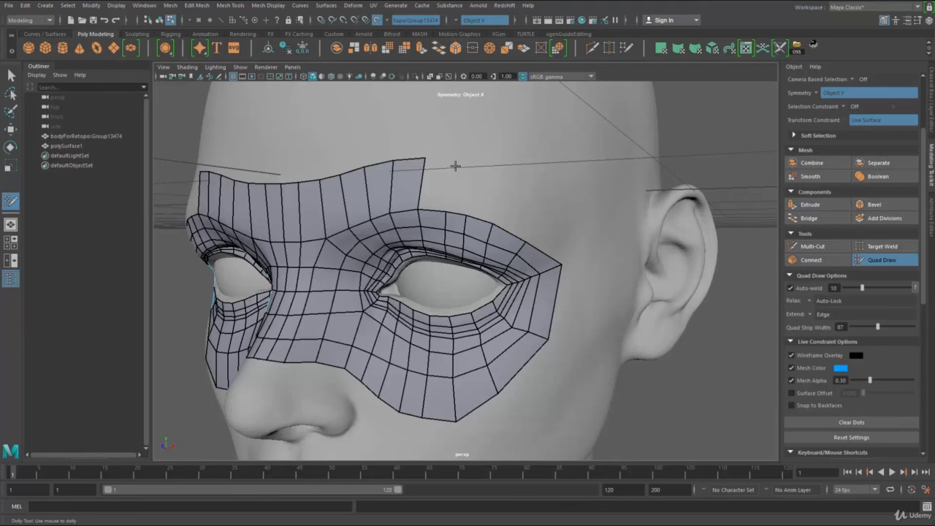
# Extend the row above the brow outward with six quads, wrapping around the outer brow at the temple
pyautogui.keyDown('shift'); pyautogui.click(439, 182); pyautogui.keyUp('shift')
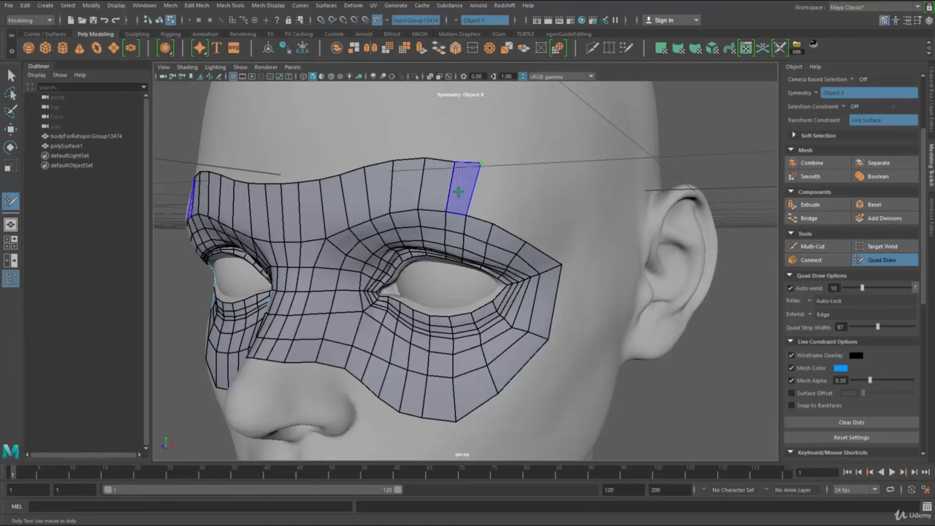
pyautogui.keyDown('shift'); pyautogui.click(509, 186); pyautogui.keyUp('shift')
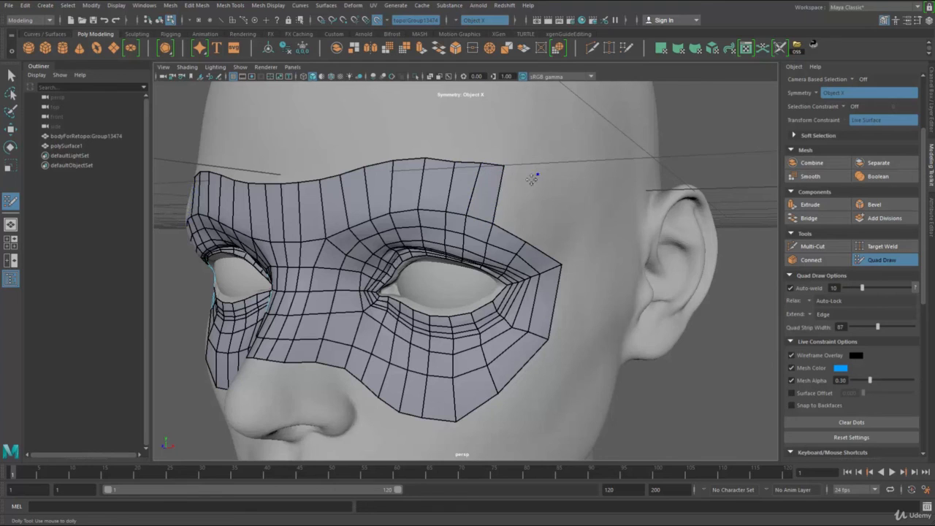
pyautogui.keyDown('shift'); pyautogui.click(532, 179); pyautogui.keyUp('shift')
pyautogui.keyDown('shift'); pyautogui.click(553, 191); pyautogui.keyUp('shift')
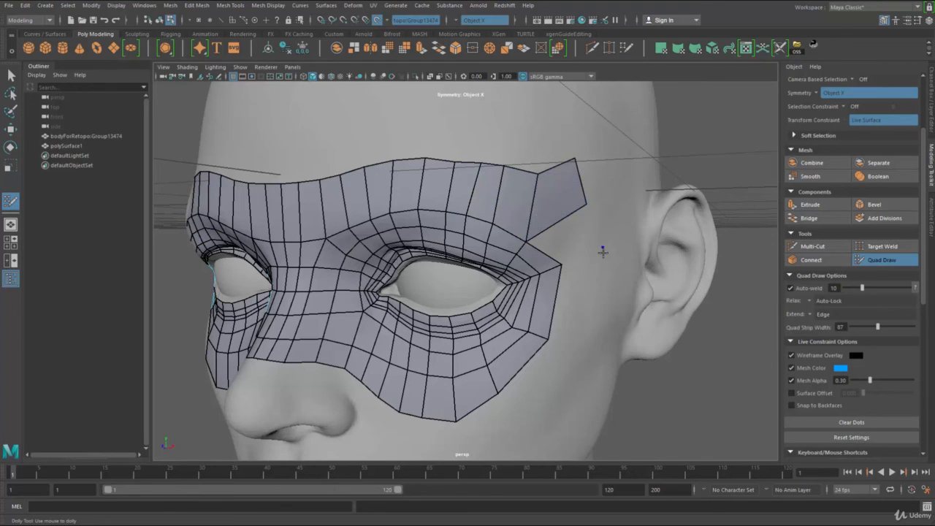
pyautogui.keyDown('shift'); pyautogui.click(567, 236); pyautogui.keyUp('shift')
# Reposition the border and inner vertices of the temple quads to even their shapes around the outer brow
pyautogui.moveTo(567, 236)
pyautogui.keyDown('alt'); pyautogui.mouseDown()
pyautogui.moveTo(552, 275)
pyautogui.moveTo(509, 277)
pyautogui.mouseUp(); pyautogui.keyUp('alt')
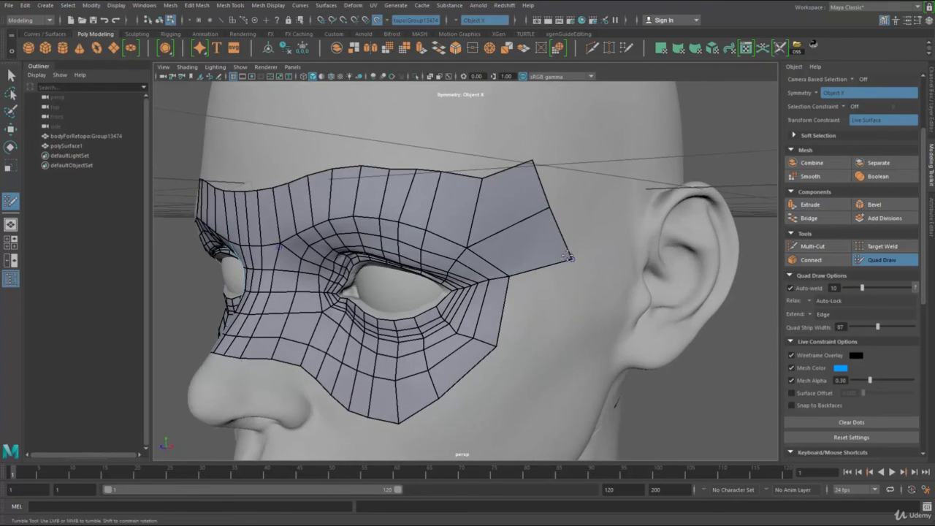
pyautogui.moveTo(572, 259); pyautogui.dragTo(559, 272)
pyautogui.moveTo(549, 208); pyautogui.dragTo(549, 227)
pyautogui.moveTo(532, 161); pyautogui.dragTo(542, 177)
pyautogui.moveTo(468, 246); pyautogui.dragTo(472, 239)
pyautogui.moveTo(484, 180); pyautogui.dragTo(480, 176)
# Continue the outer ring with four quads, running from beside the outer eye corner down onto the cheek
pyautogui.keyDown('alt'); pyautogui.moveTo(518, 284); pyautogui.dragTo(527, 264, button='middle'); pyautogui.keyUp('alt')
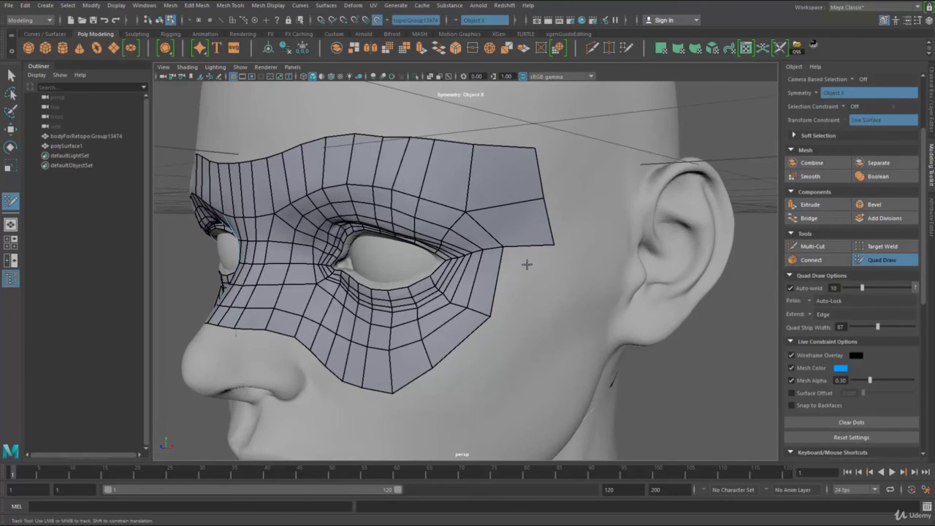
pyautogui.keyDown('shift'); pyautogui.click(538, 308); pyautogui.keyUp('shift')
pyautogui.click(555, 342)
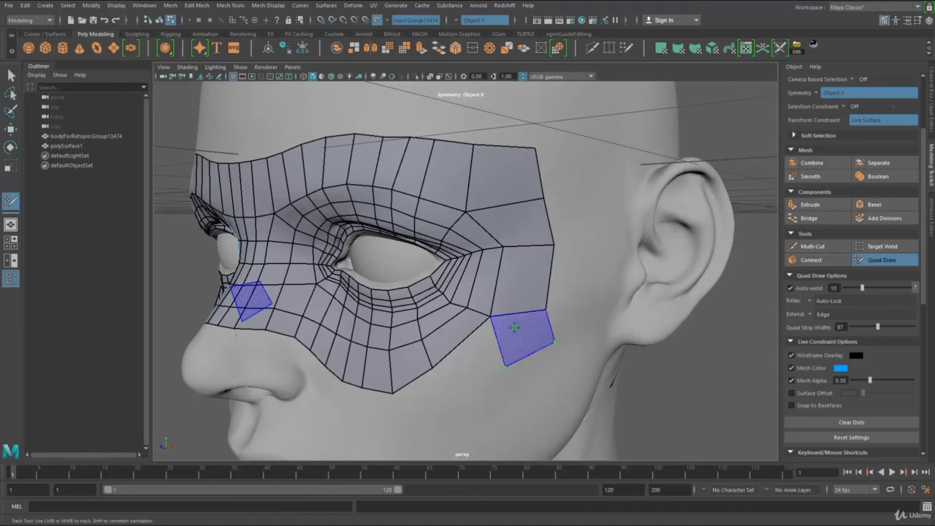
pyautogui.keyDown('shift'); pyautogui.click(523, 337); pyautogui.keyUp('shift')
pyautogui.keyDown('shift'); pyautogui.click(475, 356); pyautogui.keyUp('shift')
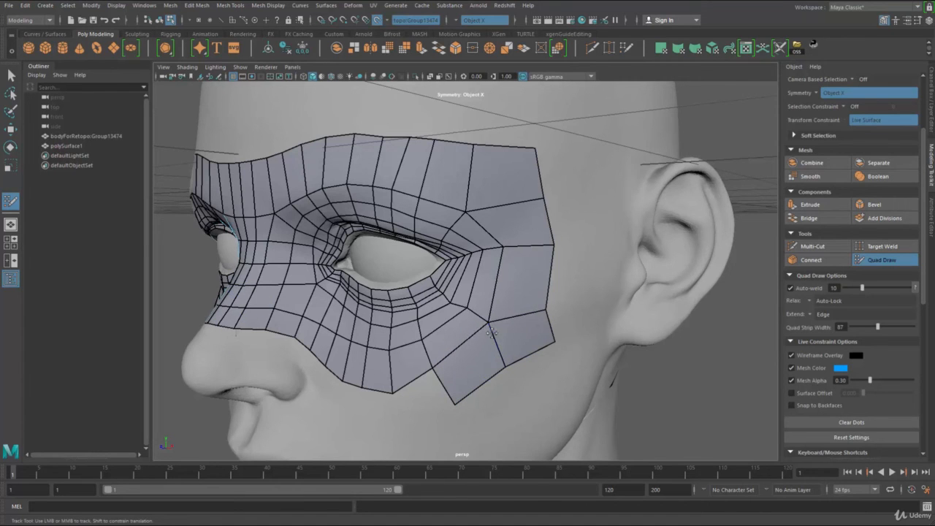
pyautogui.keyDown('alt'); pyautogui.moveTo(463, 407); pyautogui.dragTo(541, 299, button='middle'); pyautogui.keyUp('alt')
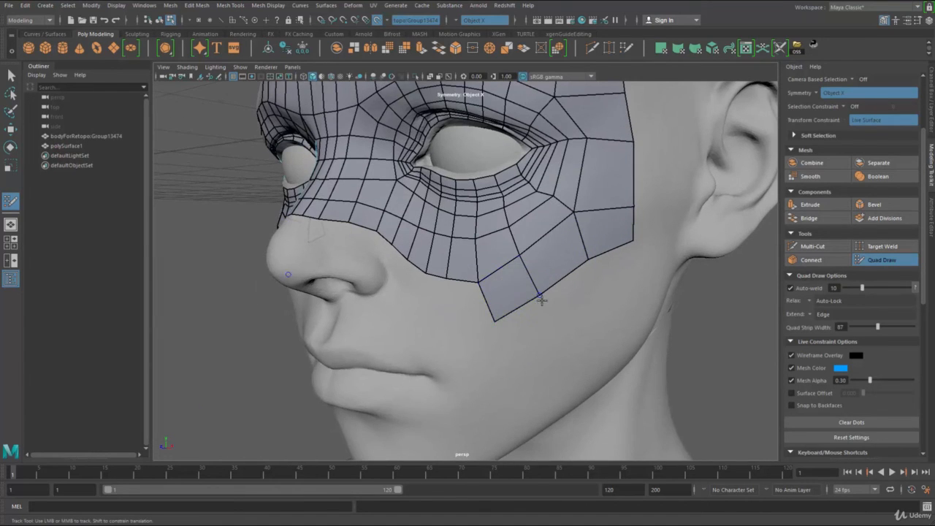
# Fine-tune the vertex at the outer brow corner and the adjacent border vertex on the temple
pyautogui.keyDown('alt'); pyautogui.moveTo(541, 298); pyautogui.dragTo(427, 346, button='right'); pyautogui.keyUp('alt')
pyautogui.keyDown('alt'); pyautogui.moveTo(427, 346); pyautogui.dragTo(425, 237); pyautogui.keyUp('alt')
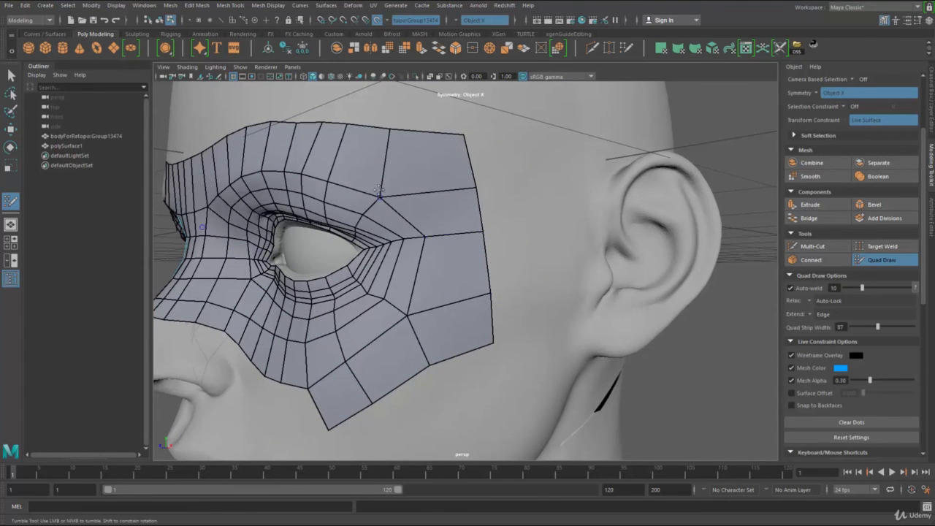
pyautogui.moveTo(380, 196); pyautogui.dragTo(384, 190)
pyautogui.moveTo(476, 187); pyautogui.dragTo(474, 188)
# Examine the extended temple and cheek quads on the whole head and from angled close-up views
pyautogui.keyDown('alt'); pyautogui.moveTo(497, 310); pyautogui.dragTo(469, 270, button='right'); pyautogui.keyUp('alt')
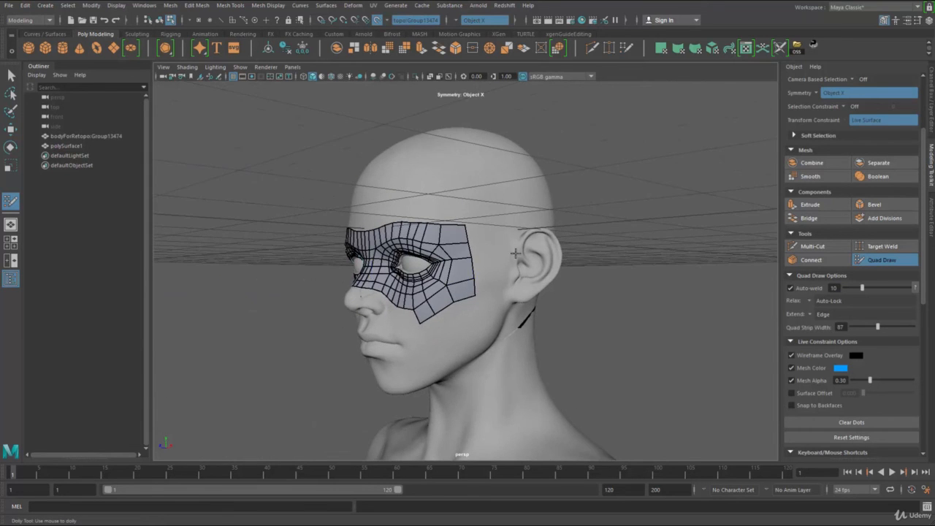
pyautogui.keyDown('alt'); pyautogui.moveTo(516, 254); pyautogui.dragTo(525, 255); pyautogui.keyUp('alt')
pyautogui.keyDown('alt'); pyautogui.moveTo(459, 281); pyautogui.dragTo(409, 307, button='right'); pyautogui.keyUp('alt')
pyautogui.keyDown('alt'); pyautogui.moveTo(409, 307); pyautogui.dragTo(409, 351); pyautogui.keyUp('alt')
pyautogui.keyDown('alt'); pyautogui.moveTo(409, 350); pyautogui.dragTo(551, 348, button='right'); pyautogui.keyUp('alt')
pyautogui.keyDown('alt'); pyautogui.moveTo(551, 349); pyautogui.dragTo(497, 324); pyautogui.keyUp('alt')
pyautogui.keyDown('alt'); pyautogui.moveTo(497, 324); pyautogui.dragTo(522, 344, button='right'); pyautogui.keyUp('alt')
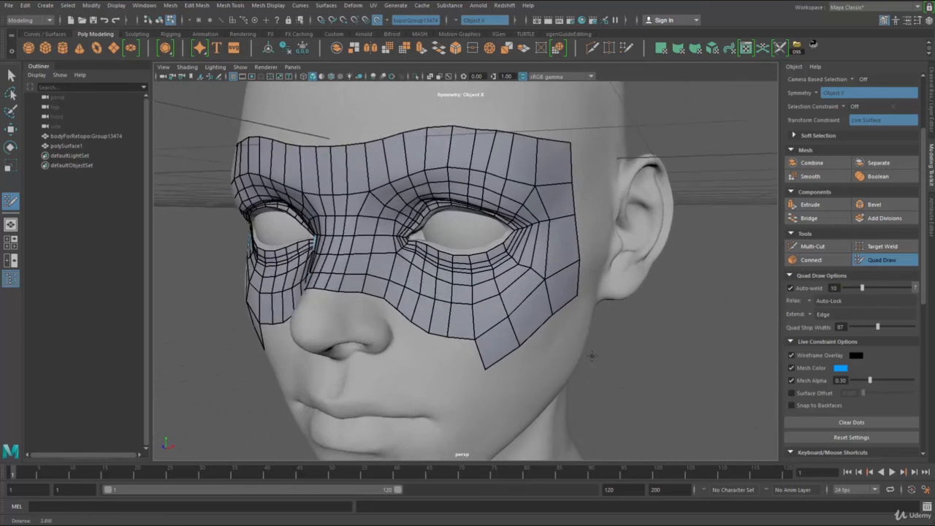
pyautogui.keyDown('alt'); pyautogui.moveTo(522, 344); pyautogui.dragTo(574, 329); pyautogui.keyUp('alt')
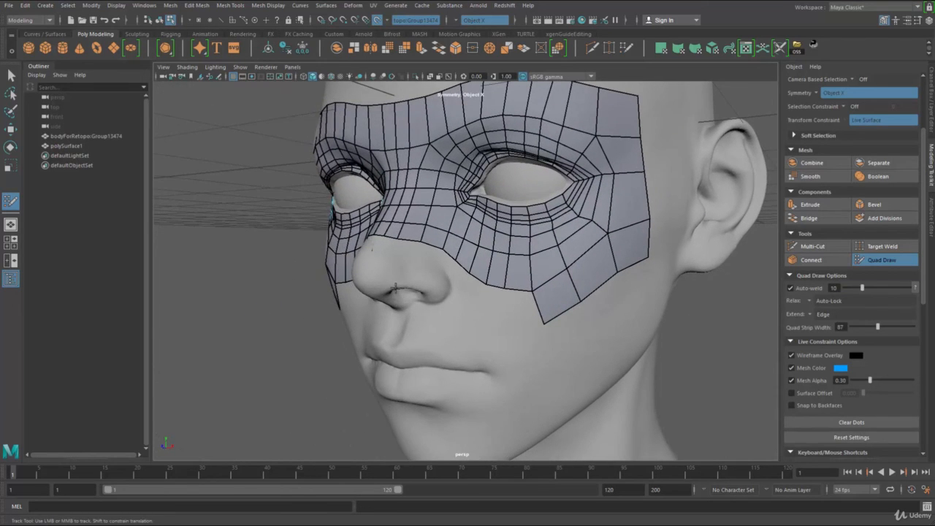
pyautogui.keyDown('alt'); pyautogui.moveTo(573, 329); pyautogui.dragTo(425, 241, button='right'); pyautogui.keyUp('alt')
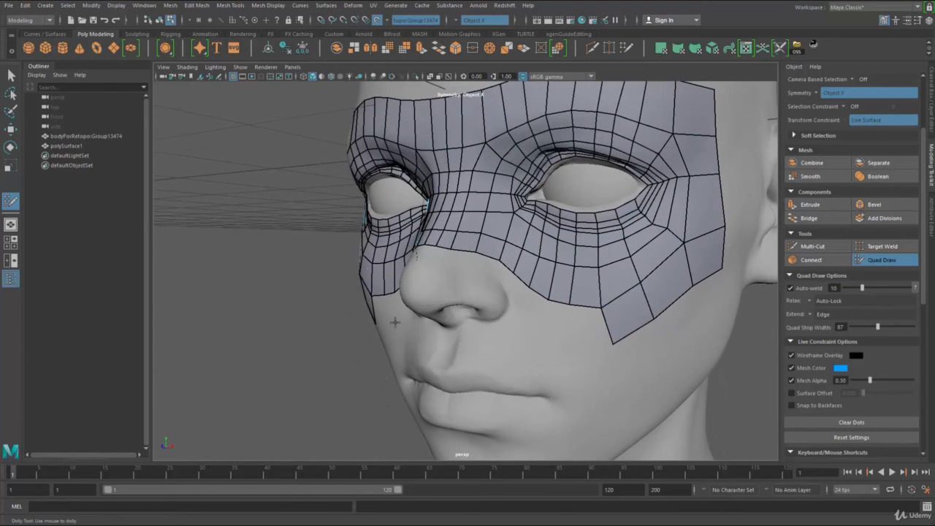